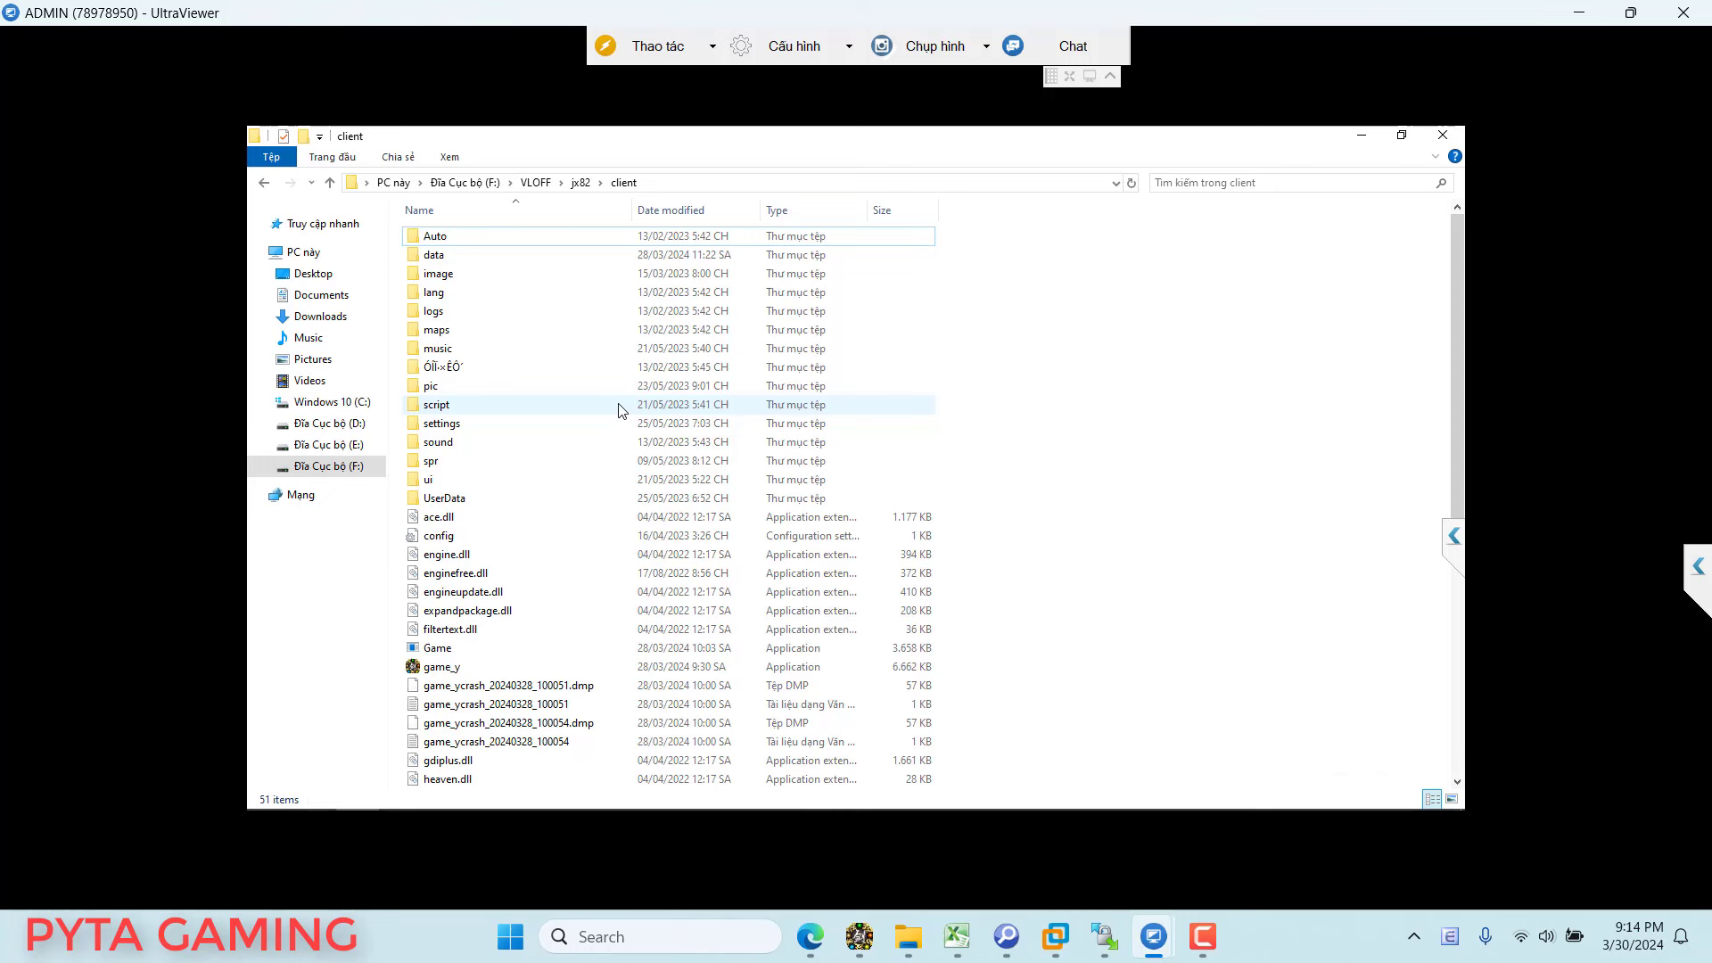
# Step: Test-launch Game from F:\VLOFF\jx82\client and close its blank console window
pyautogui.moveTo(622, 410)
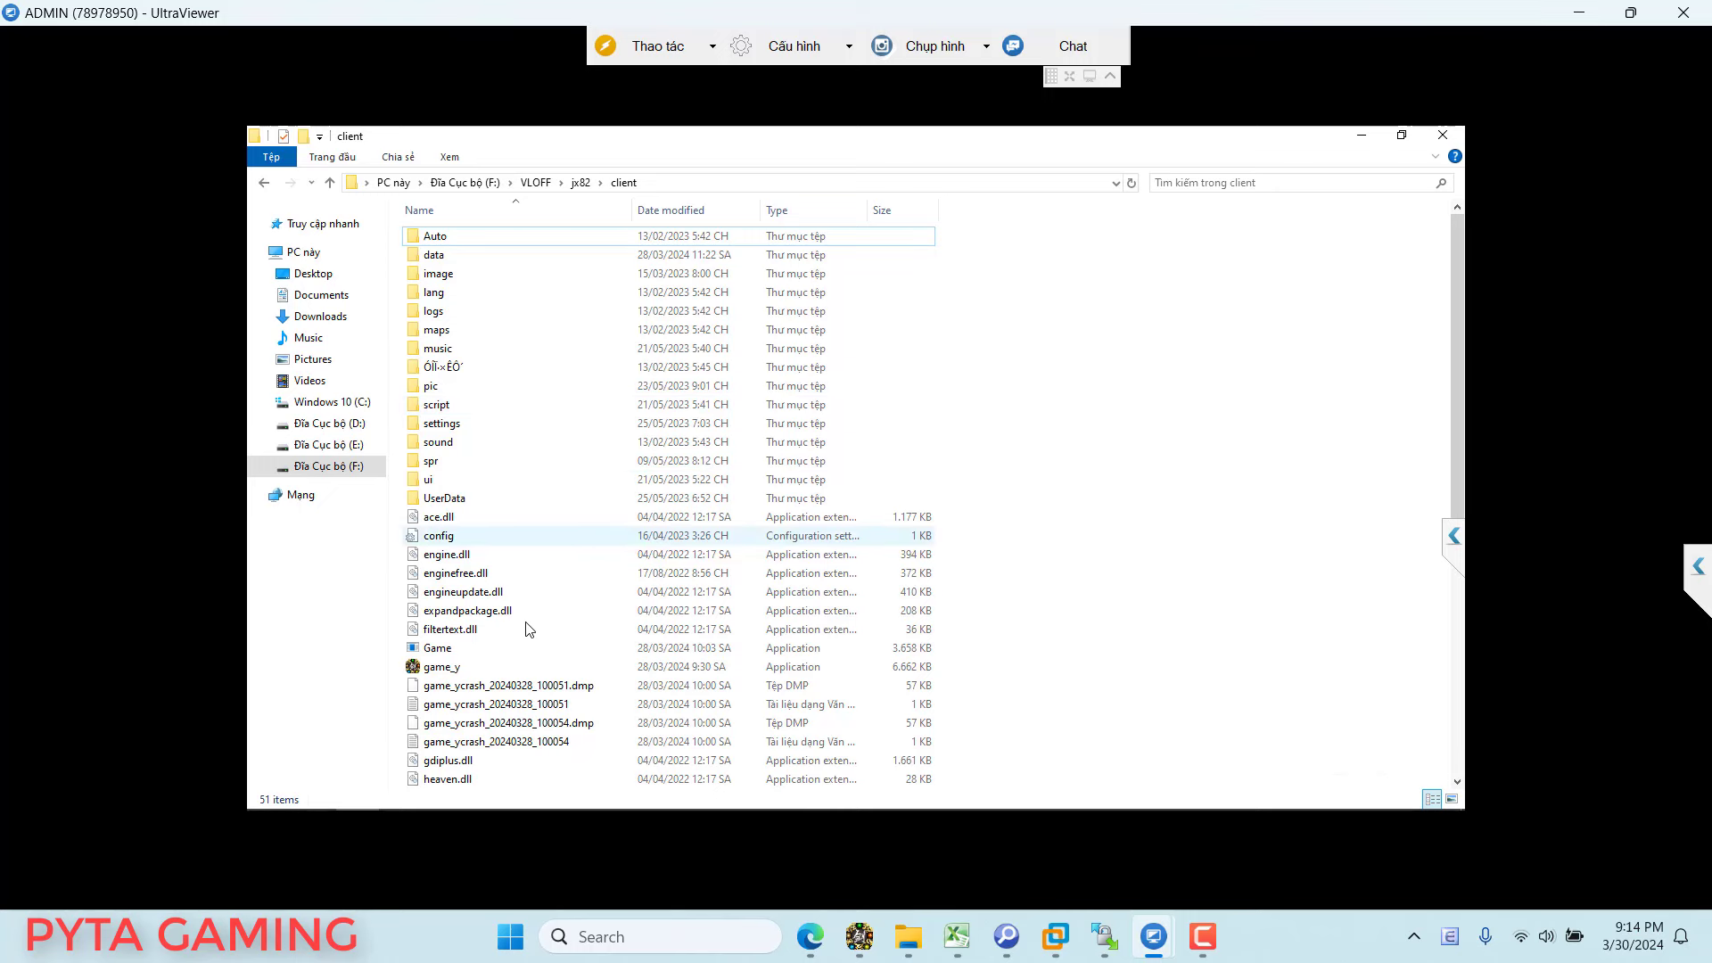
pyautogui.scroll(-1, 501, 604)
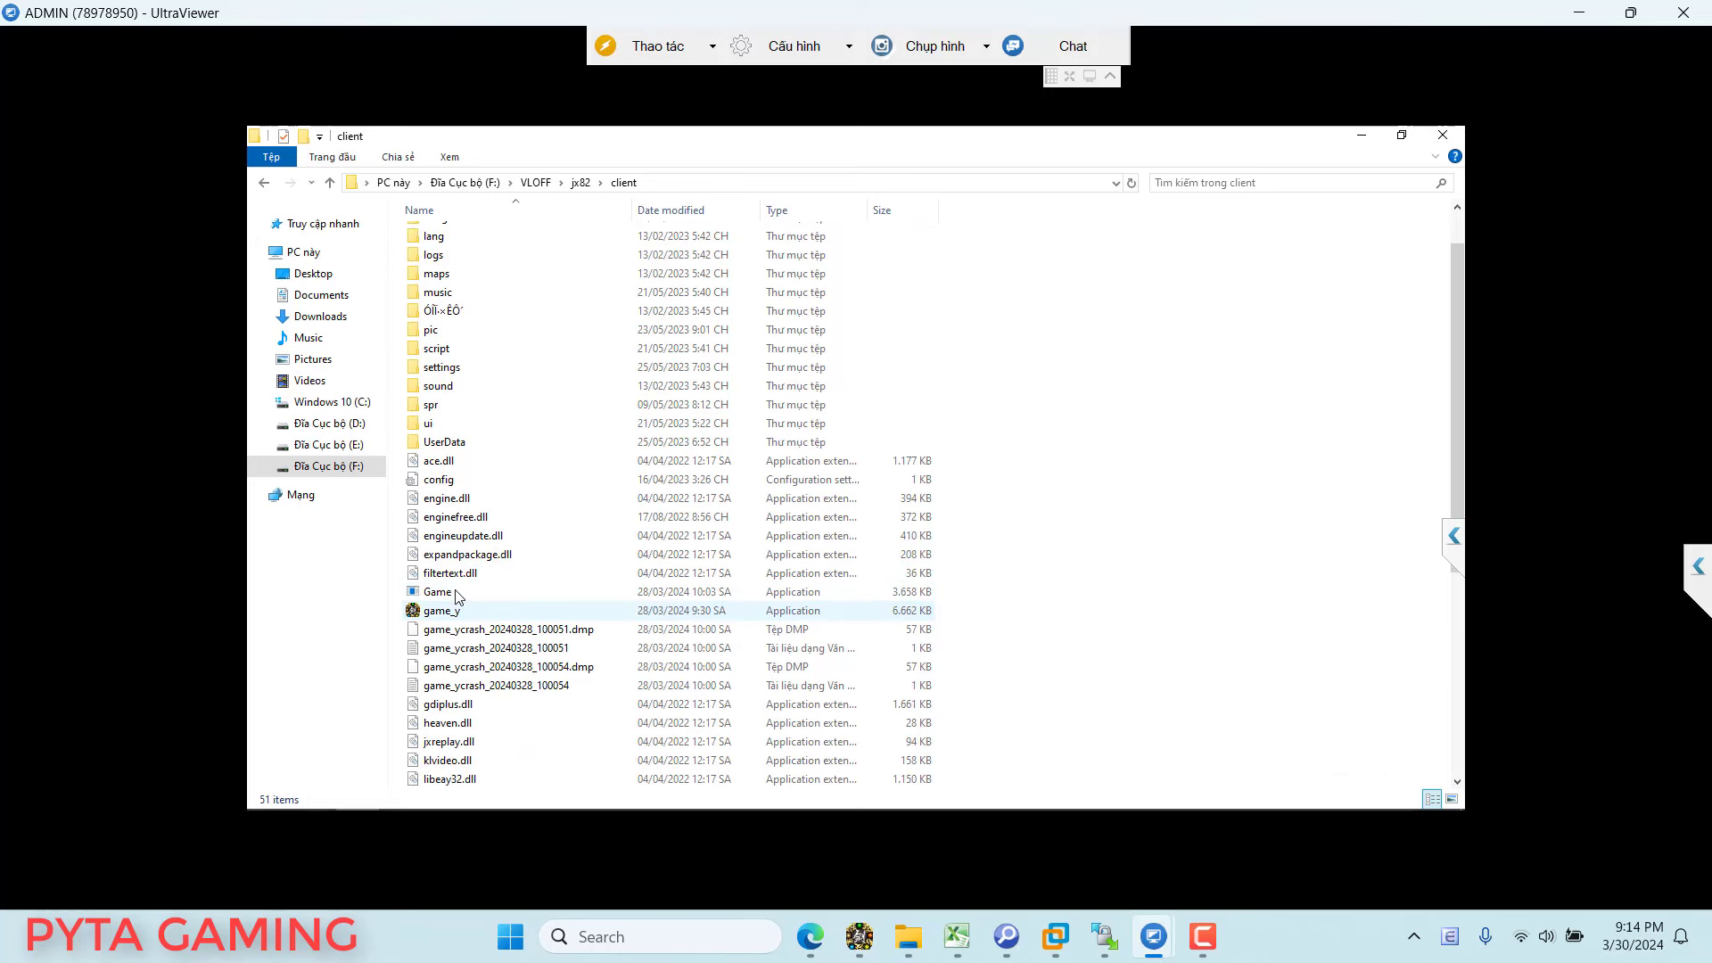
pyautogui.doubleClick(551, 591)
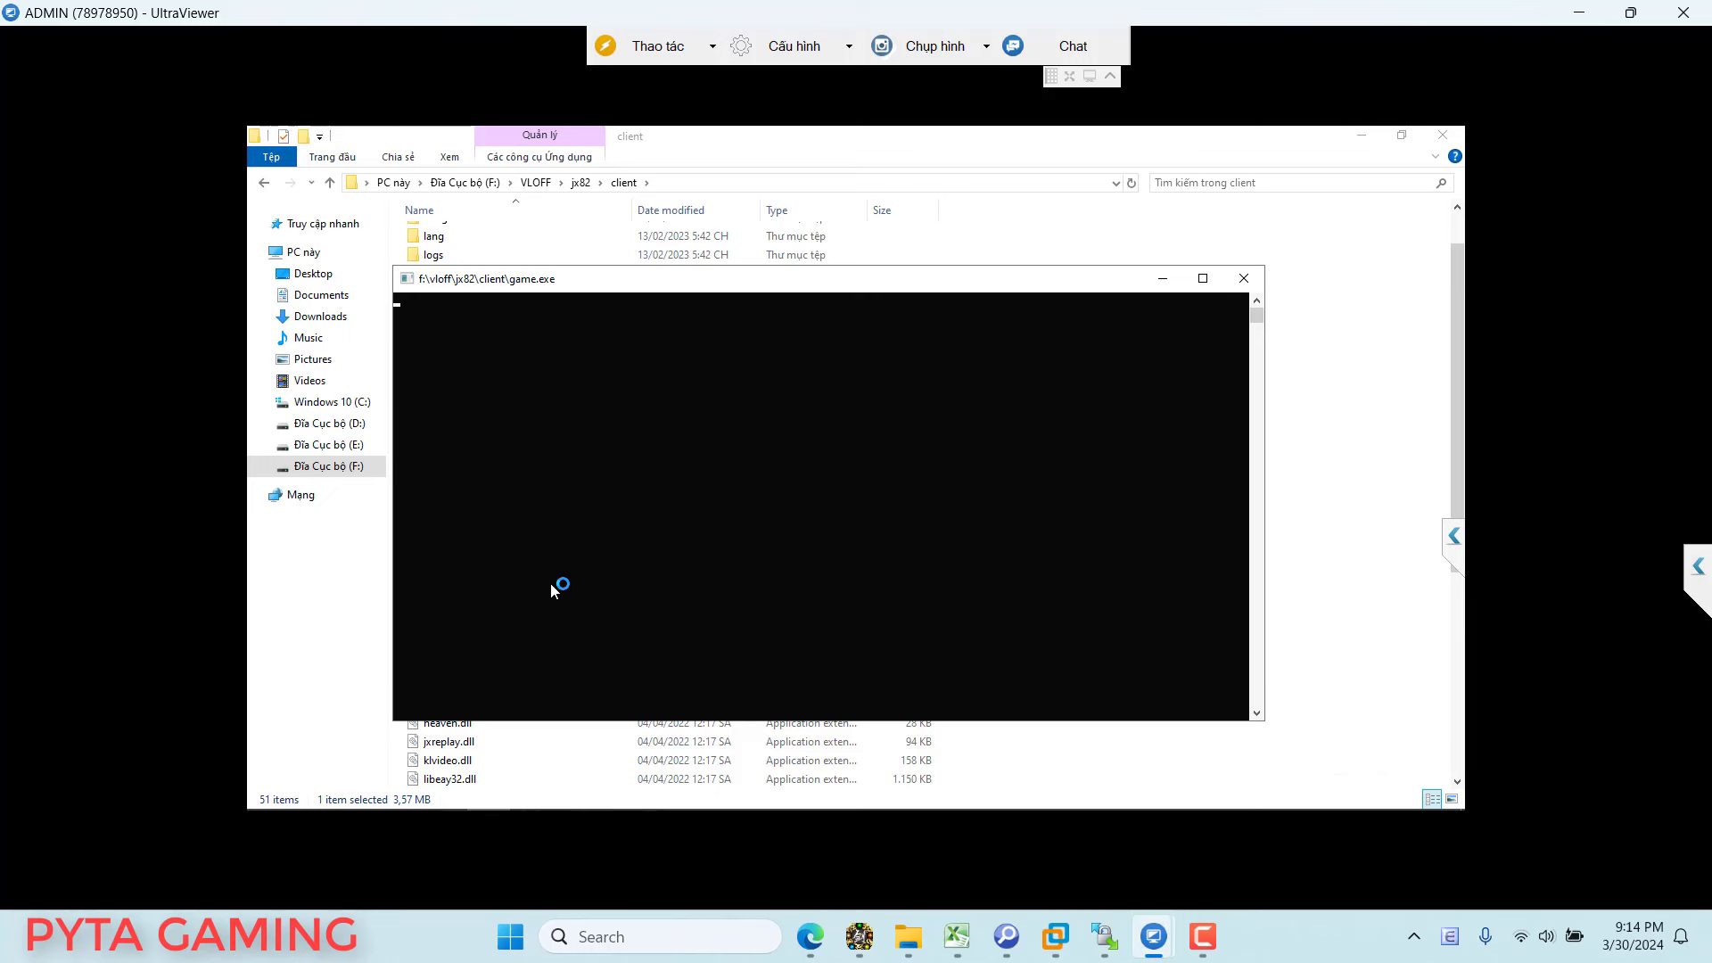
pyautogui.click(1244, 278)
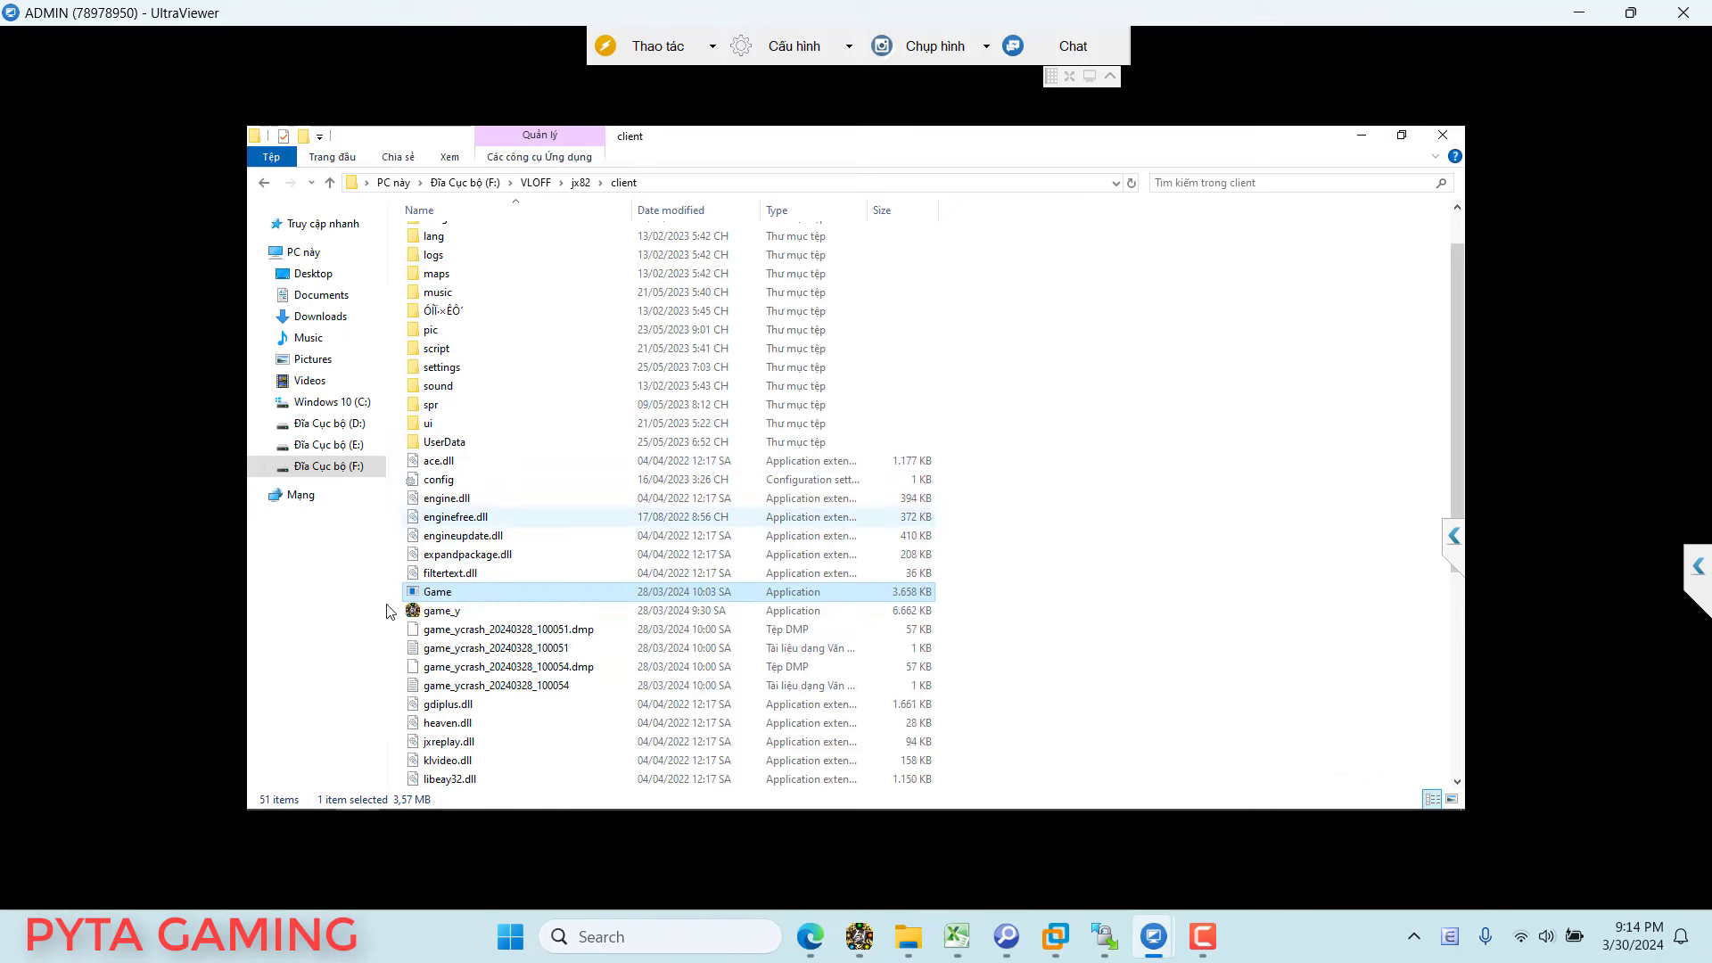
# Step: Give Game reduced 16-bit (65536) colour mode and run as administrator, then apply
pyautogui.rightClick(475, 598)
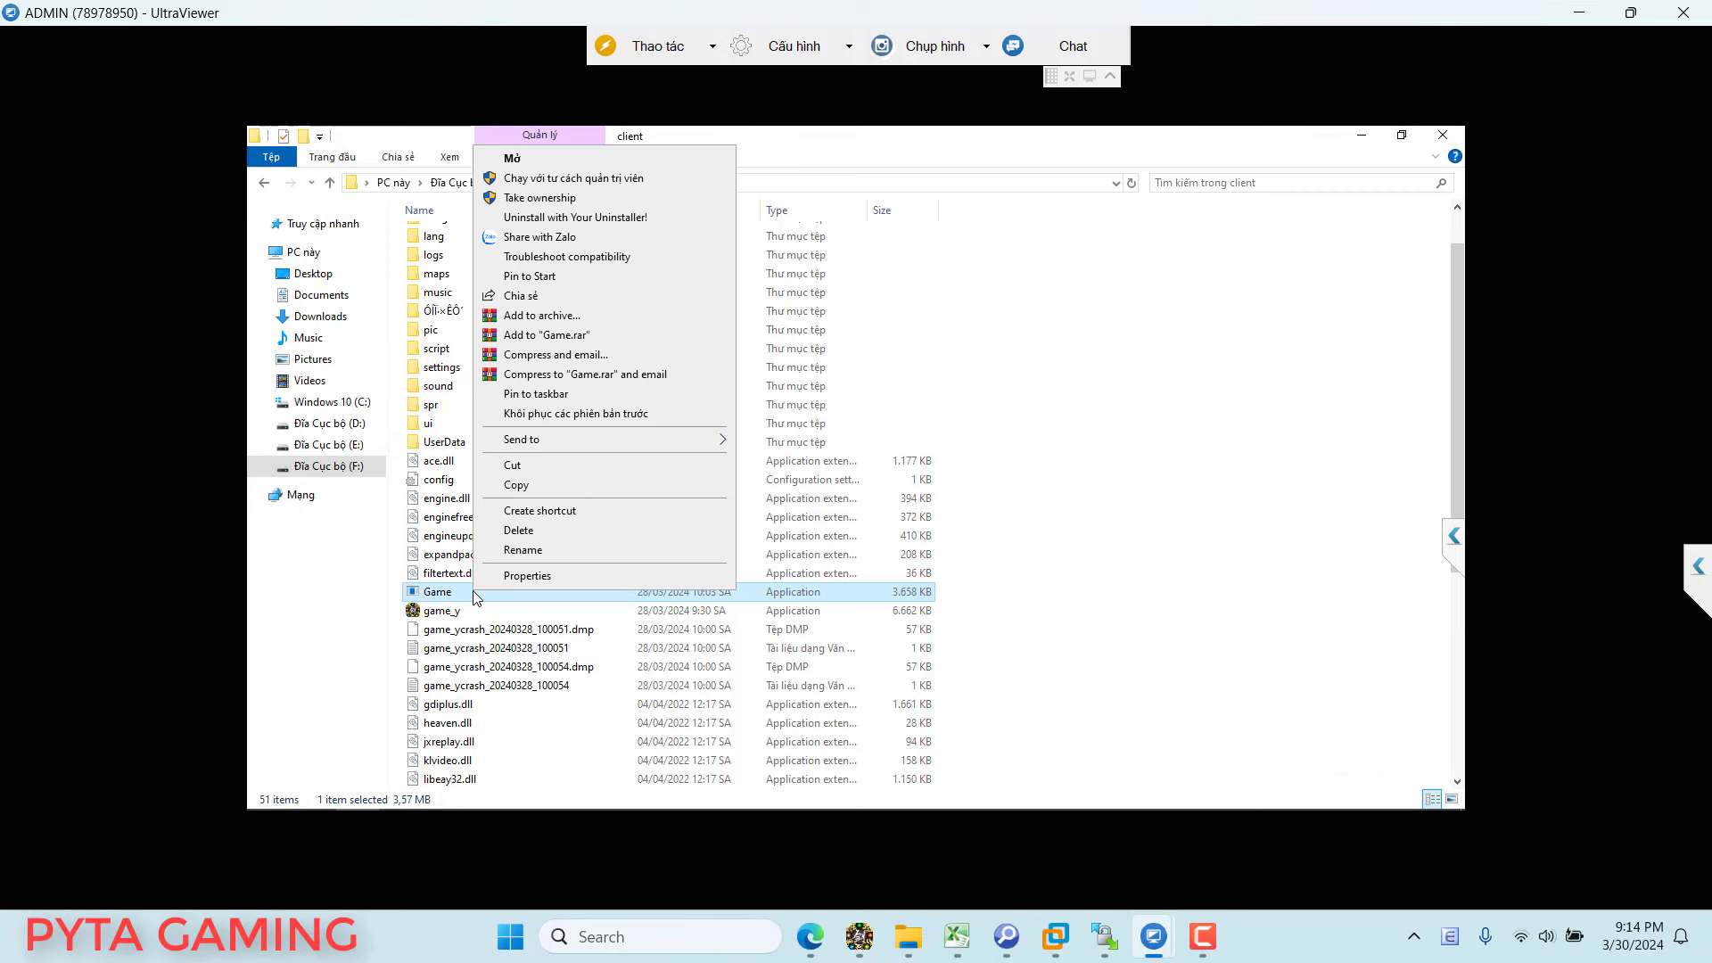
pyautogui.click(614, 575)
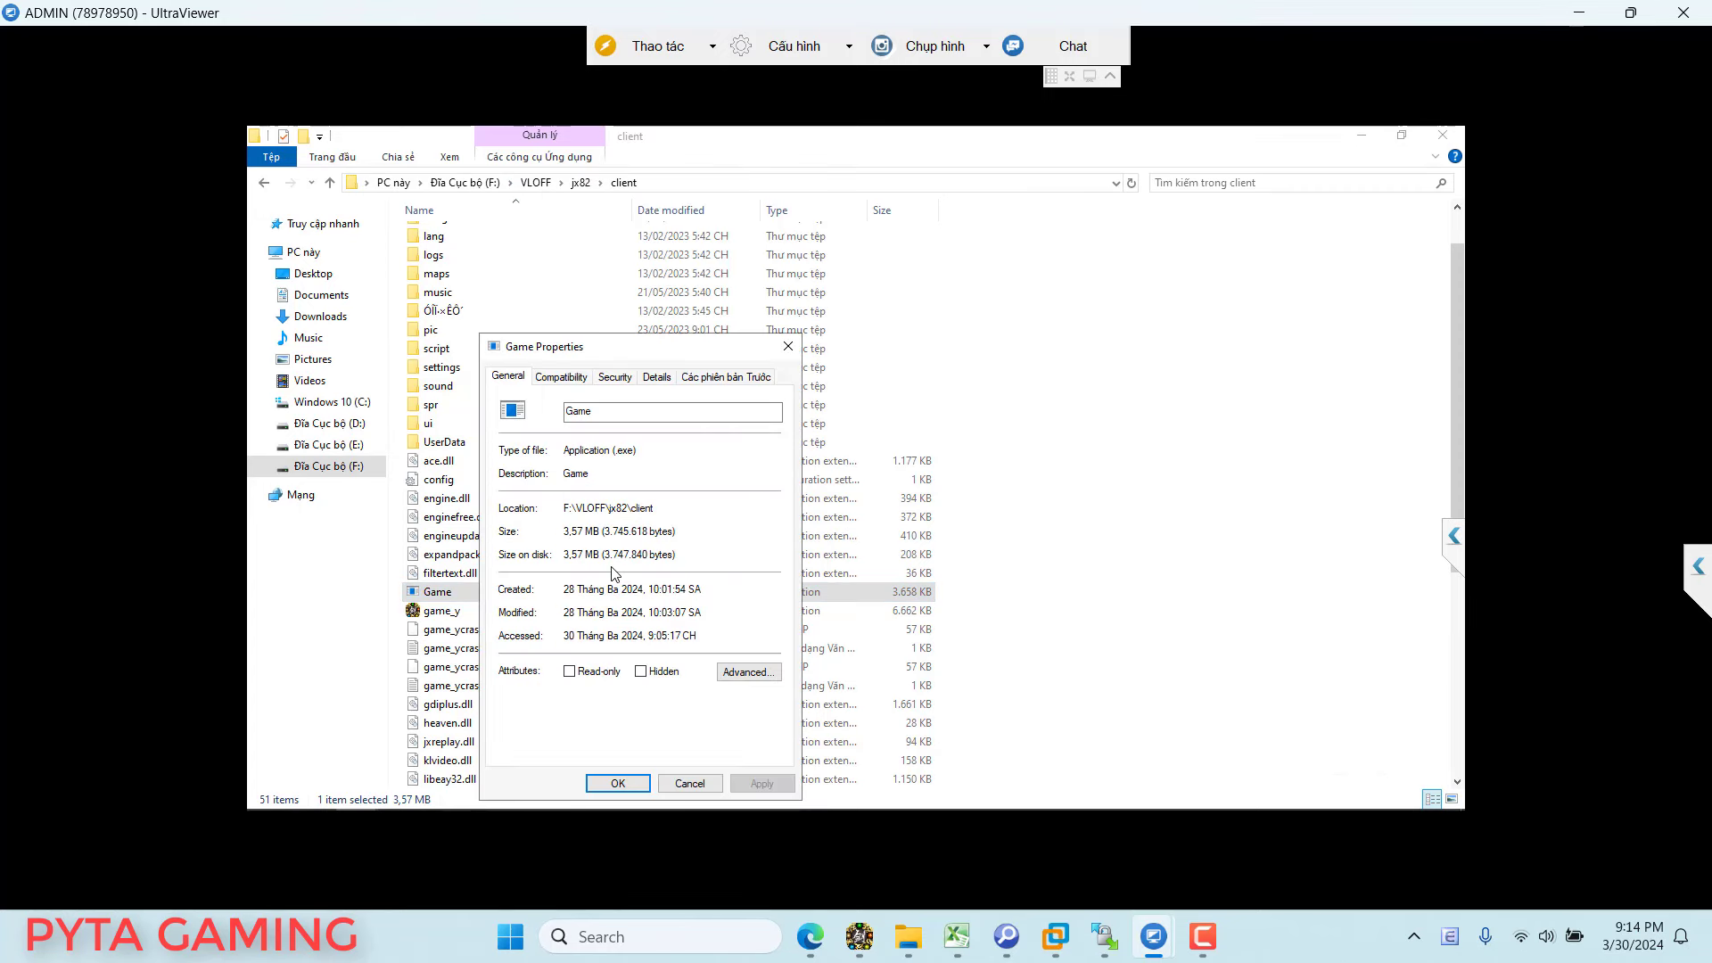
pyautogui.click(557, 379)
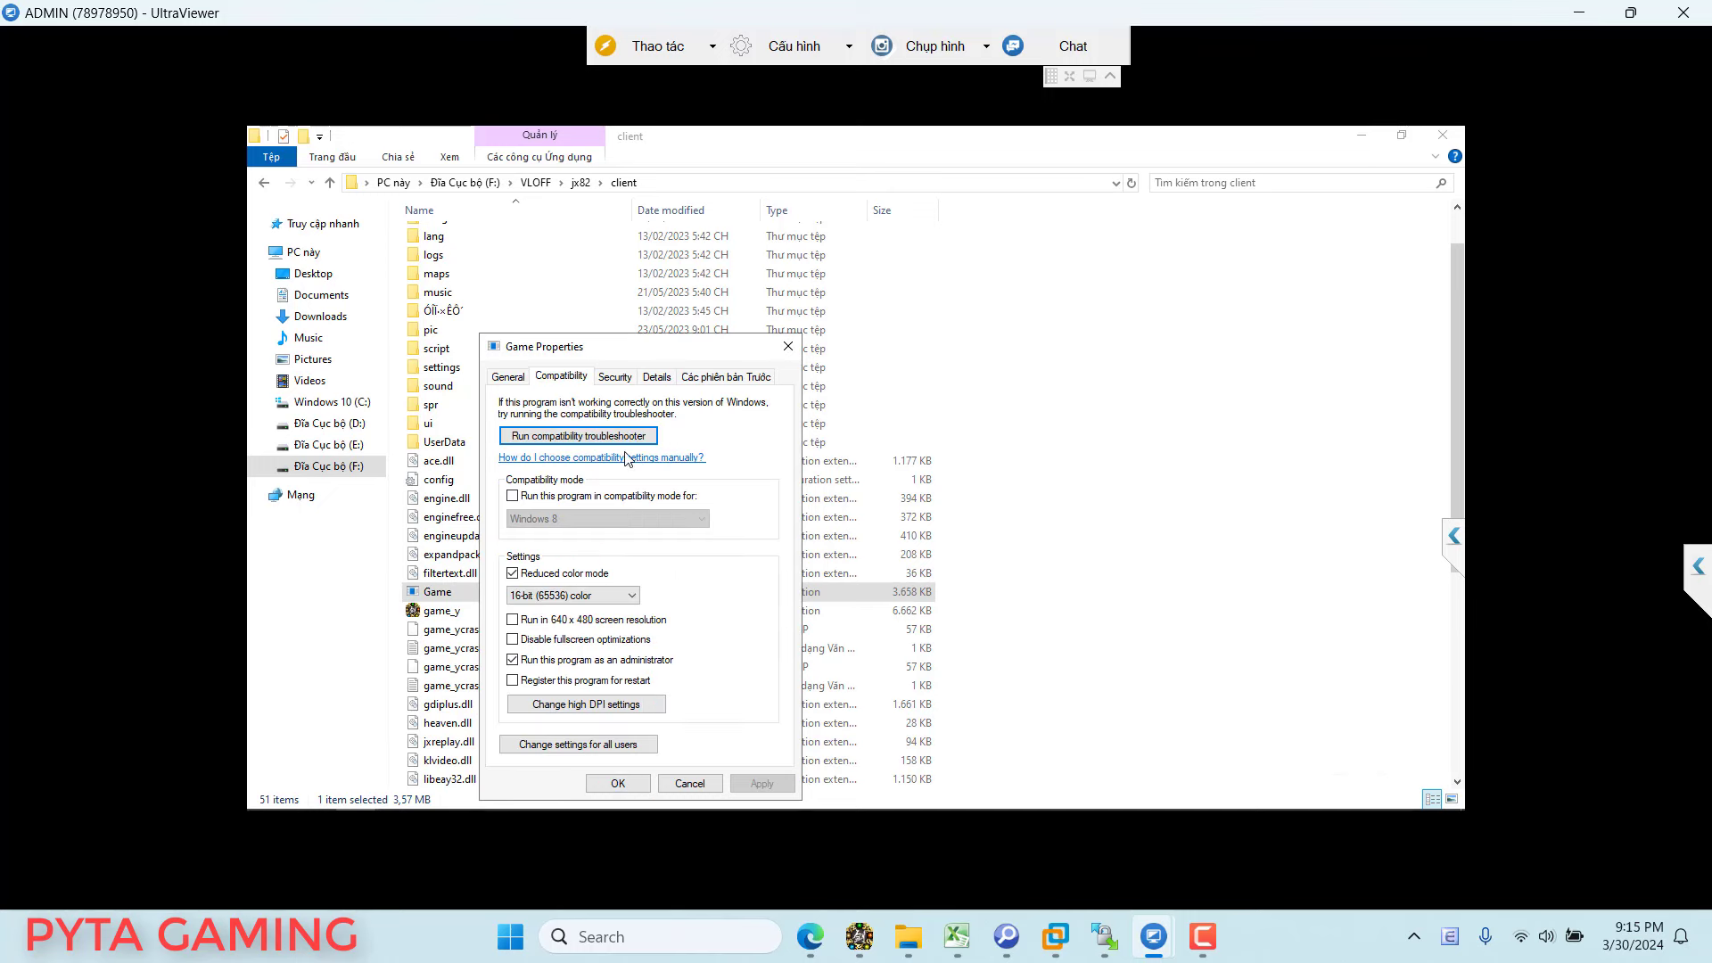
pyautogui.click(530, 573)
pyautogui.click(535, 576)
pyautogui.click(576, 596)
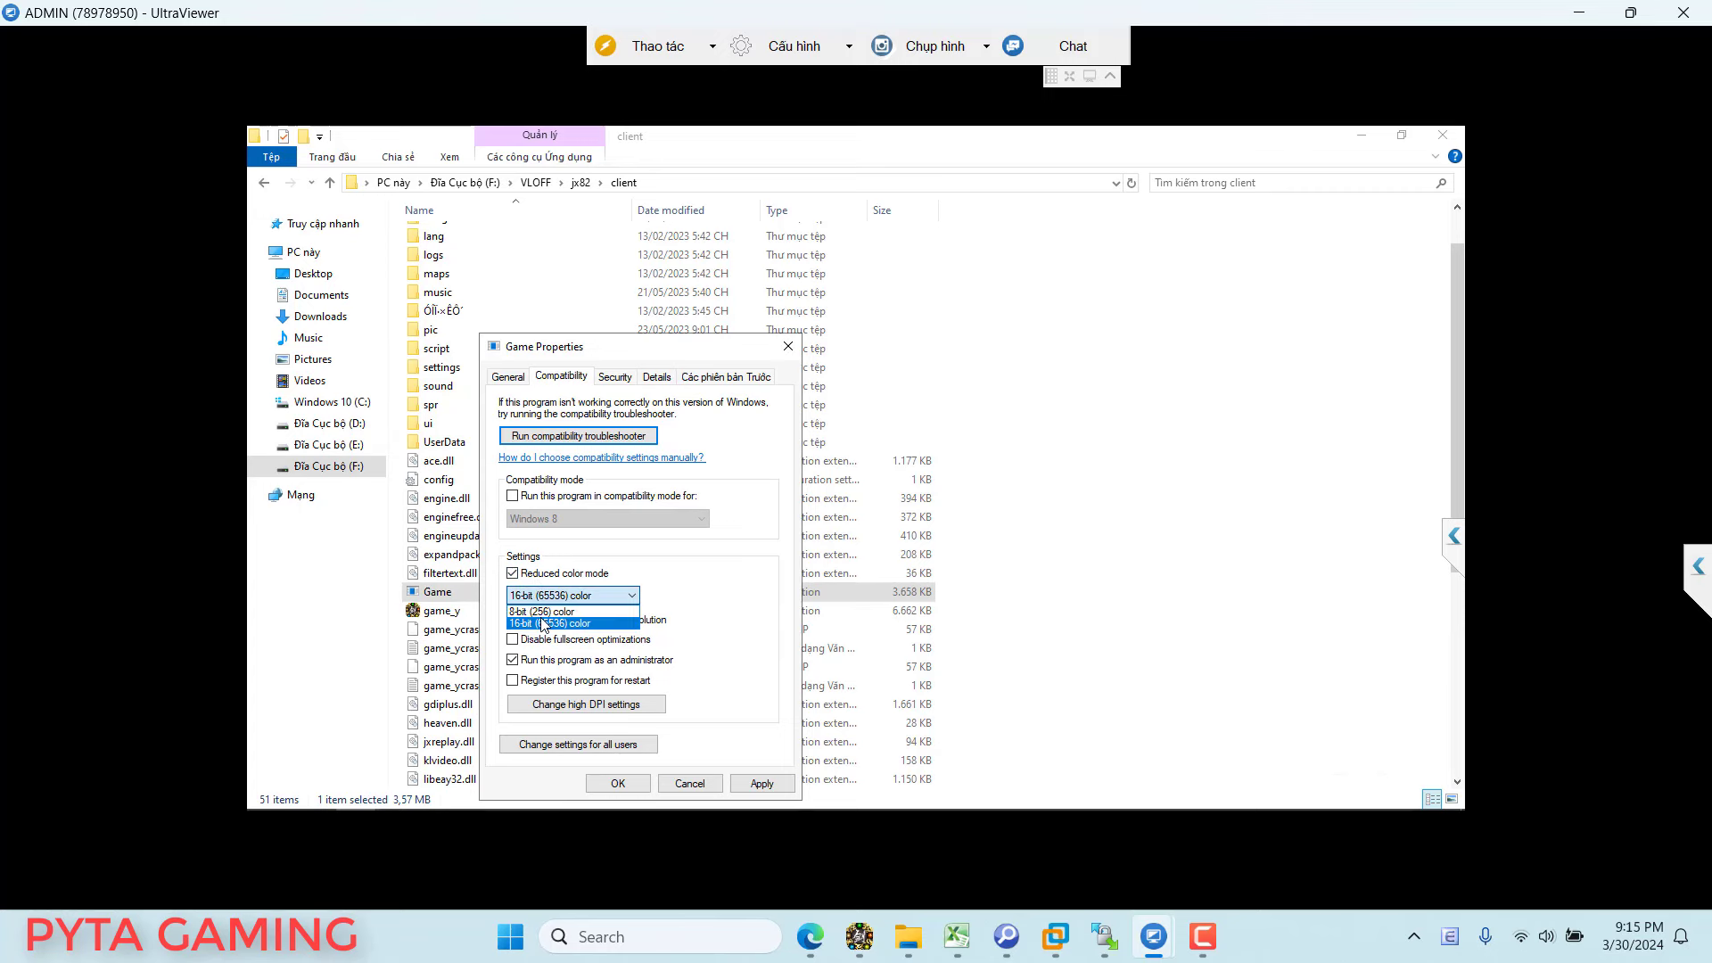
pyautogui.click(543, 623)
pyautogui.click(763, 784)
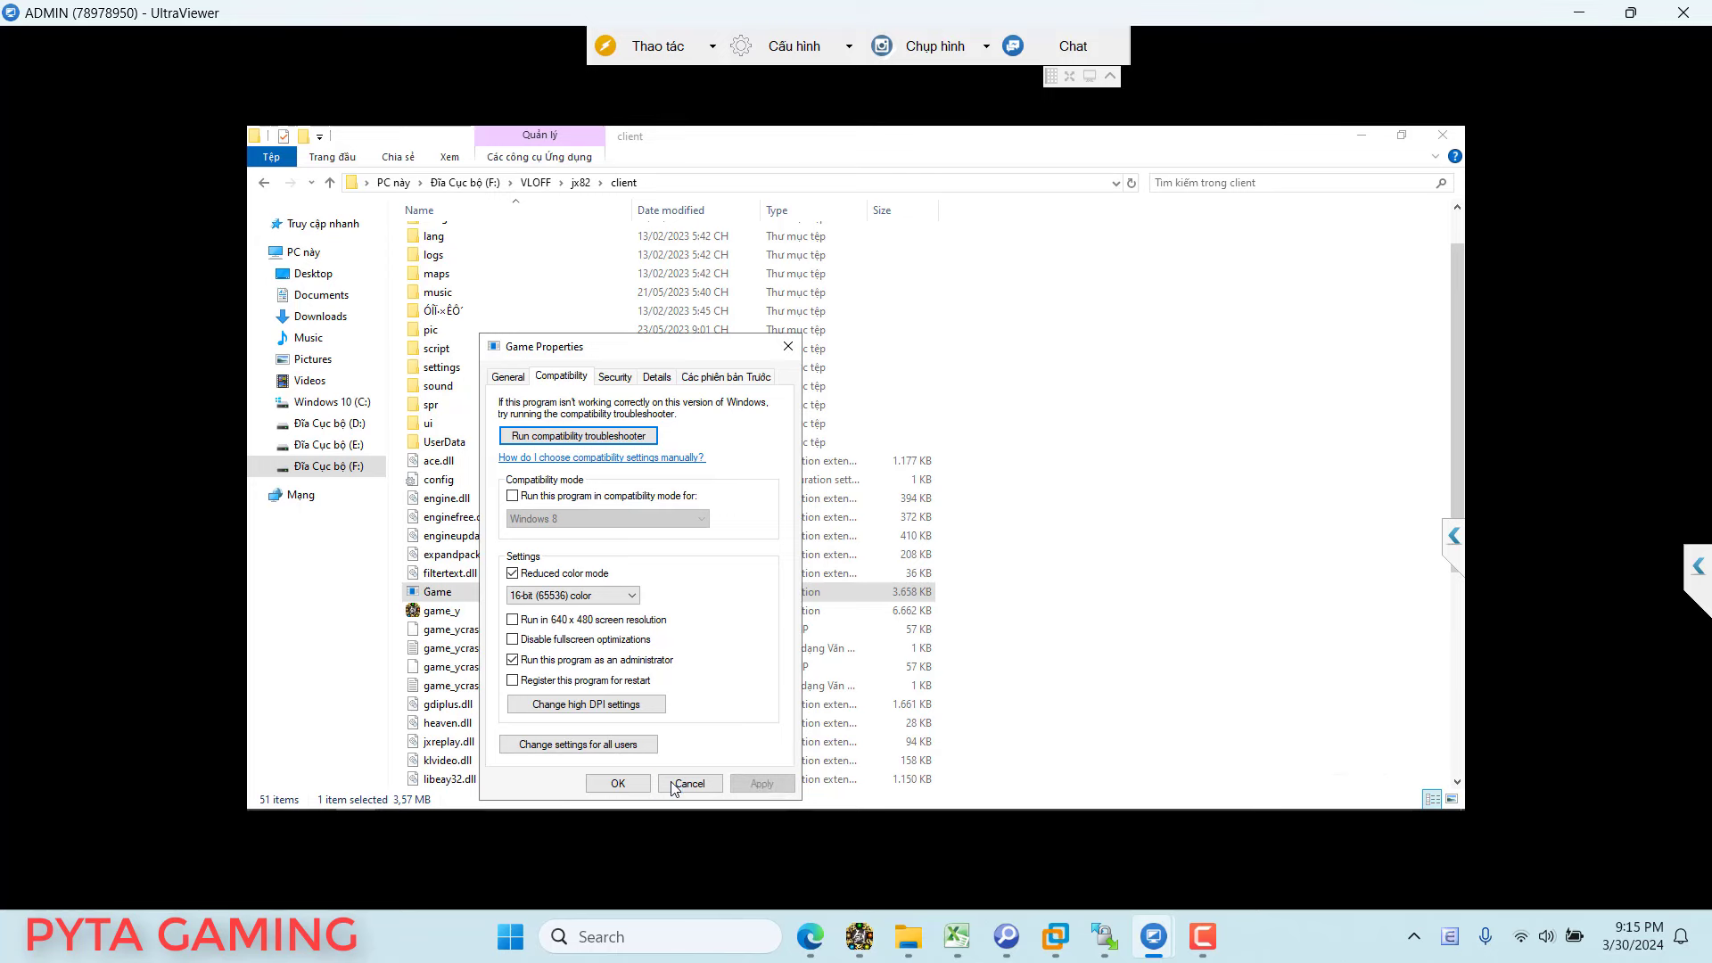
pyautogui.click(616, 783)
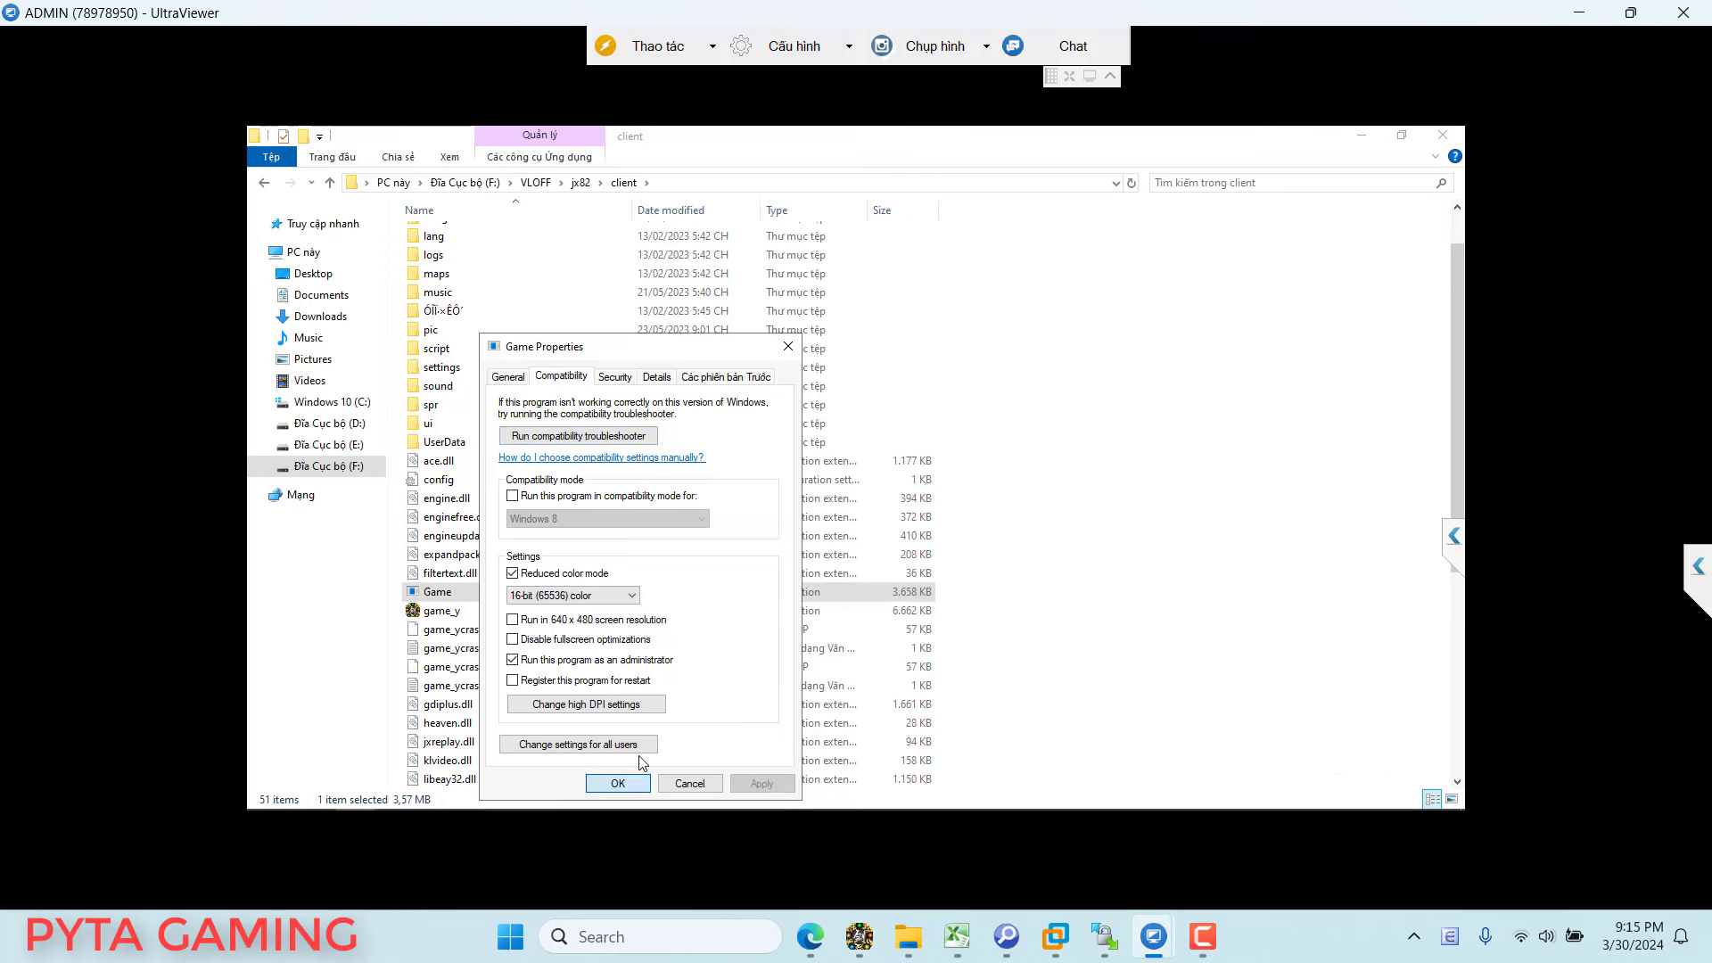
# Step: Relaunch Game, close its console, then minimise the client folder and select This PC
pyautogui.doubleClick(465, 596)
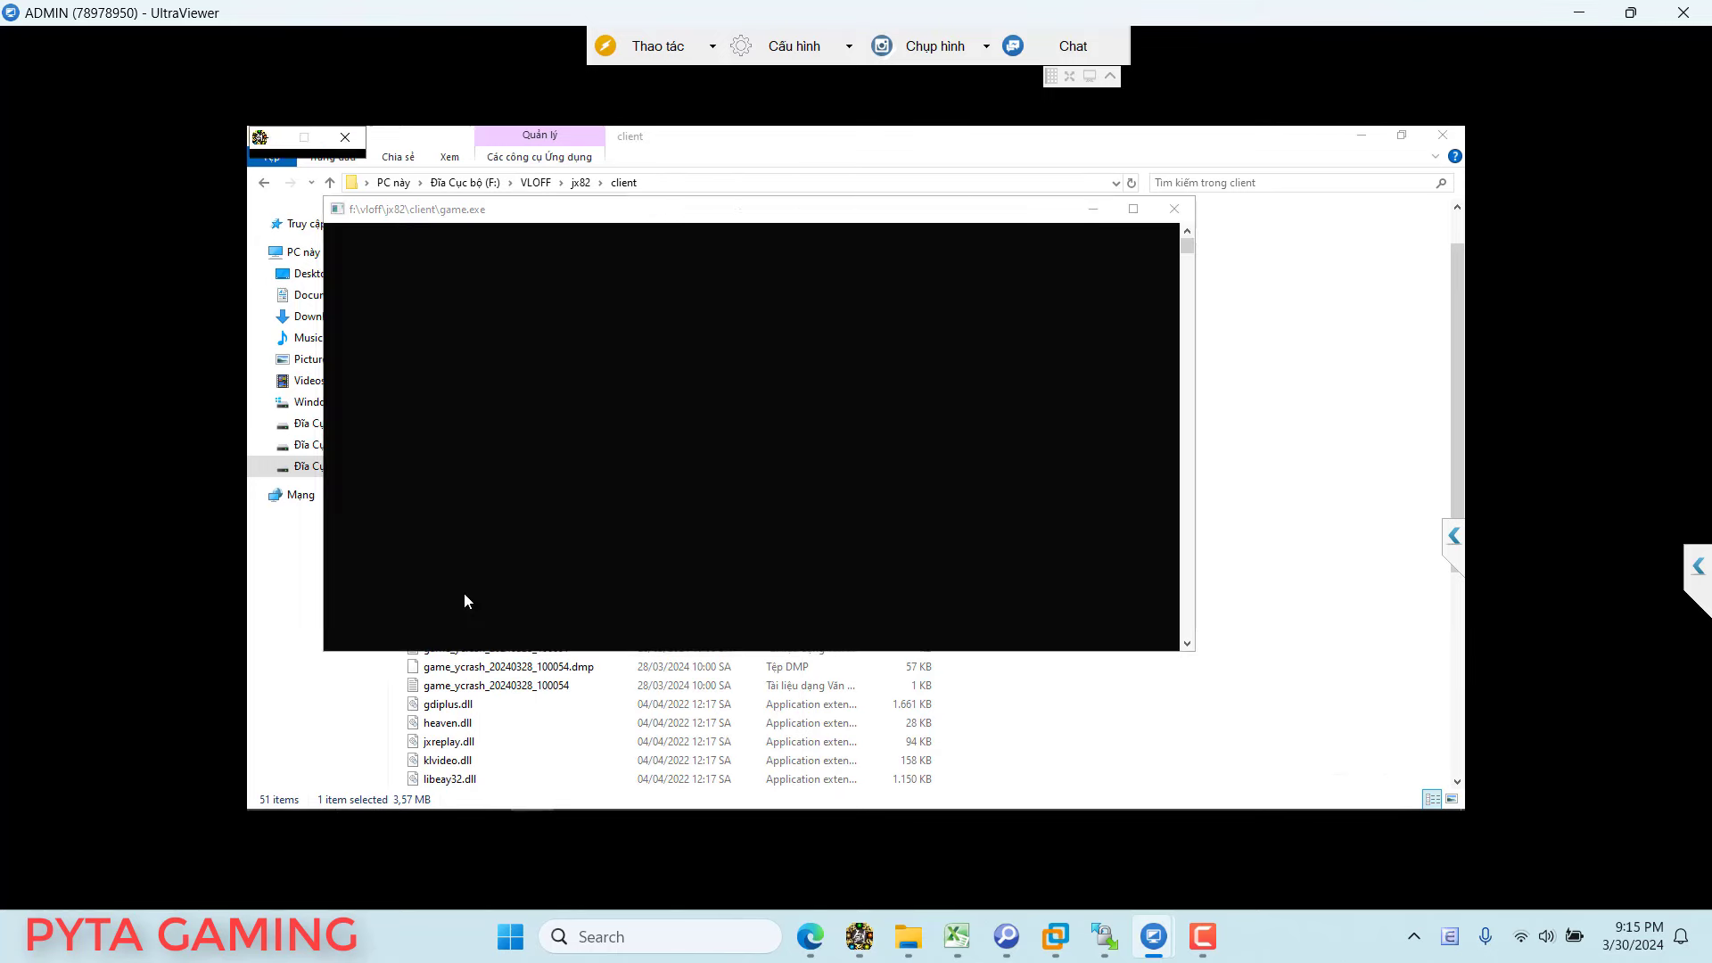
pyautogui.click(1169, 211)
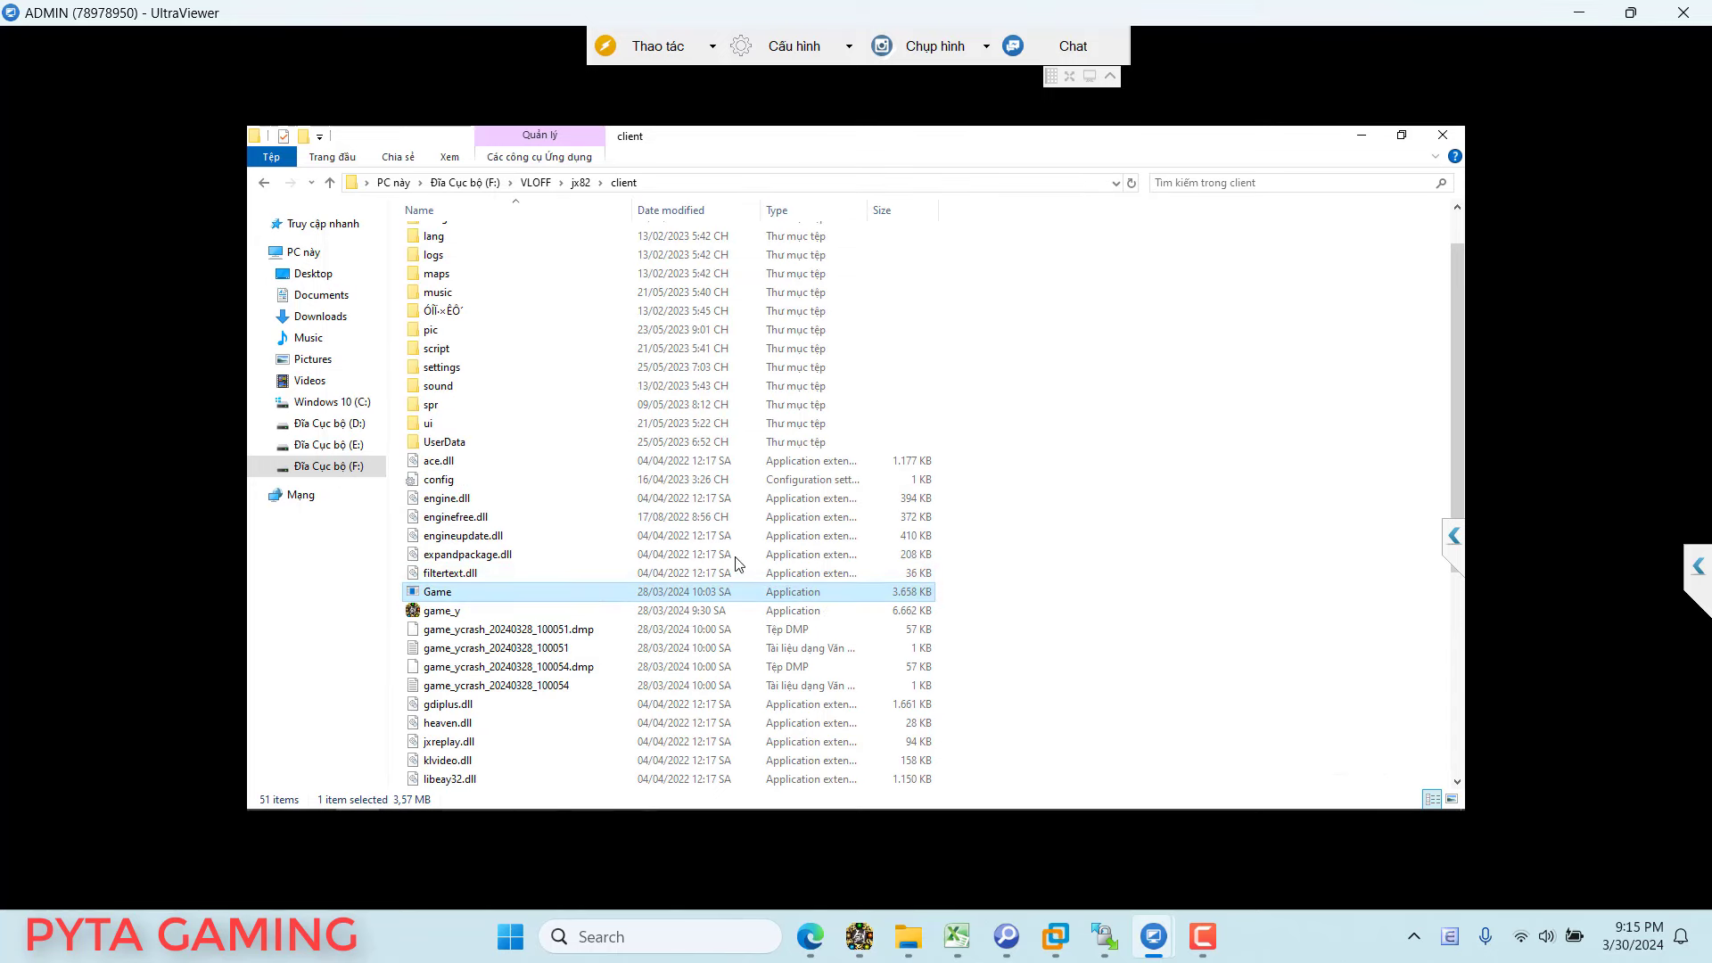
pyautogui.click(440, 612)
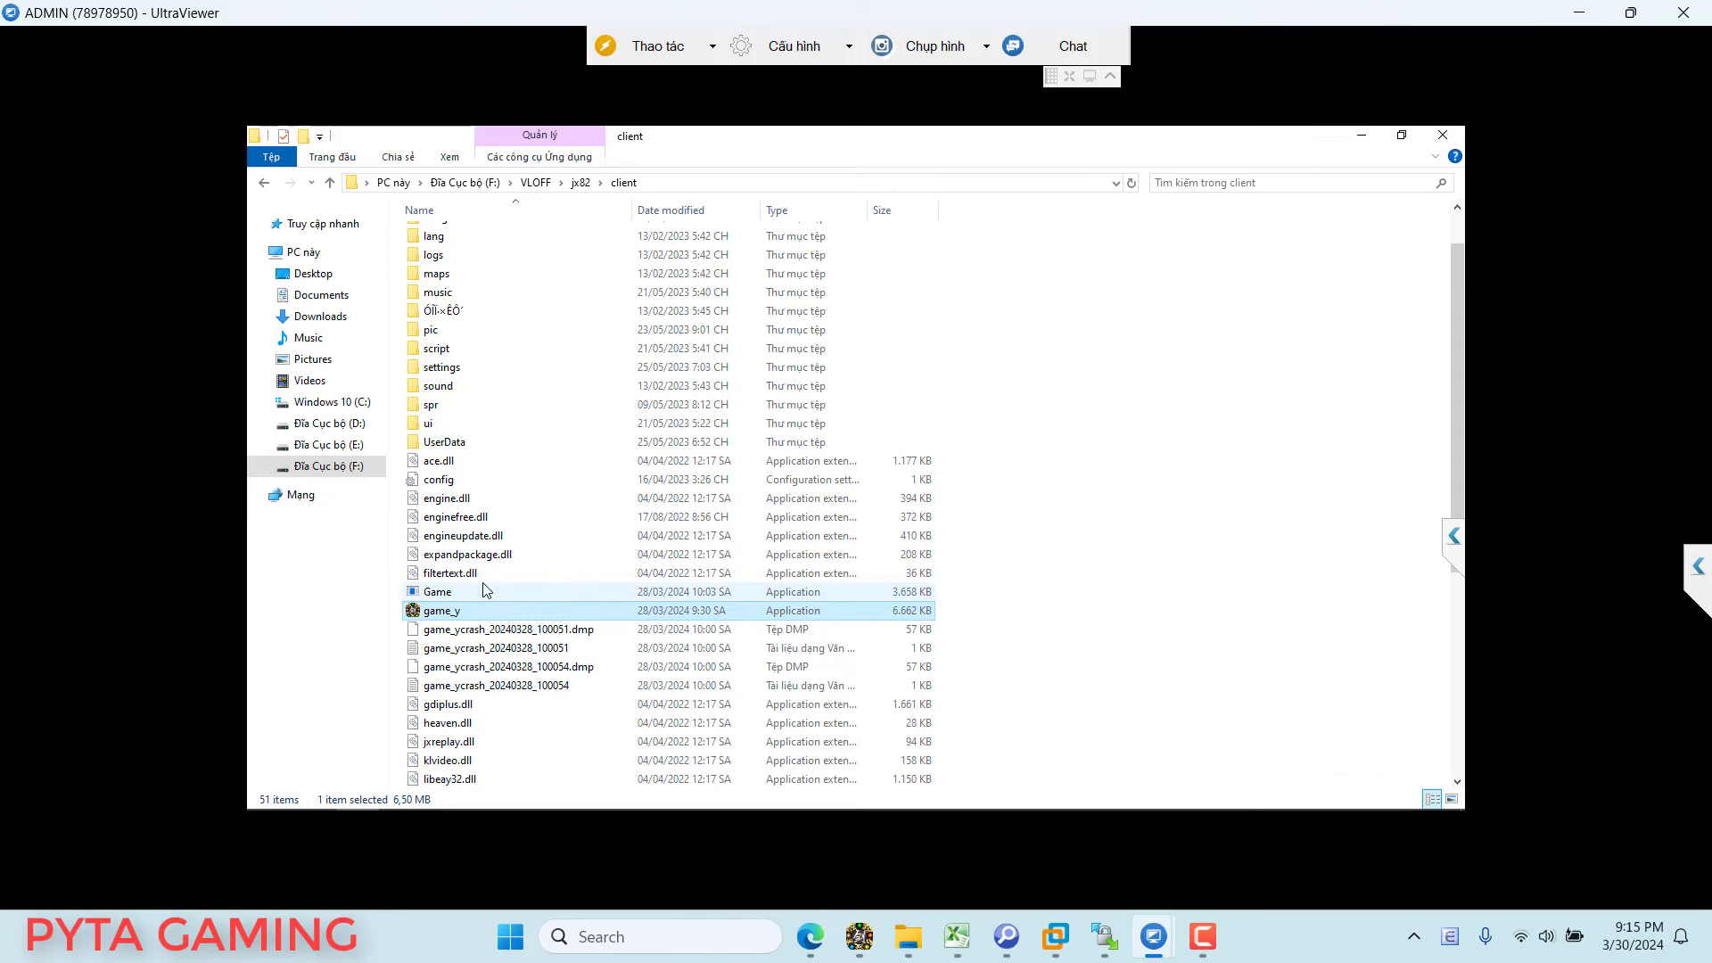
pyautogui.click(486, 591)
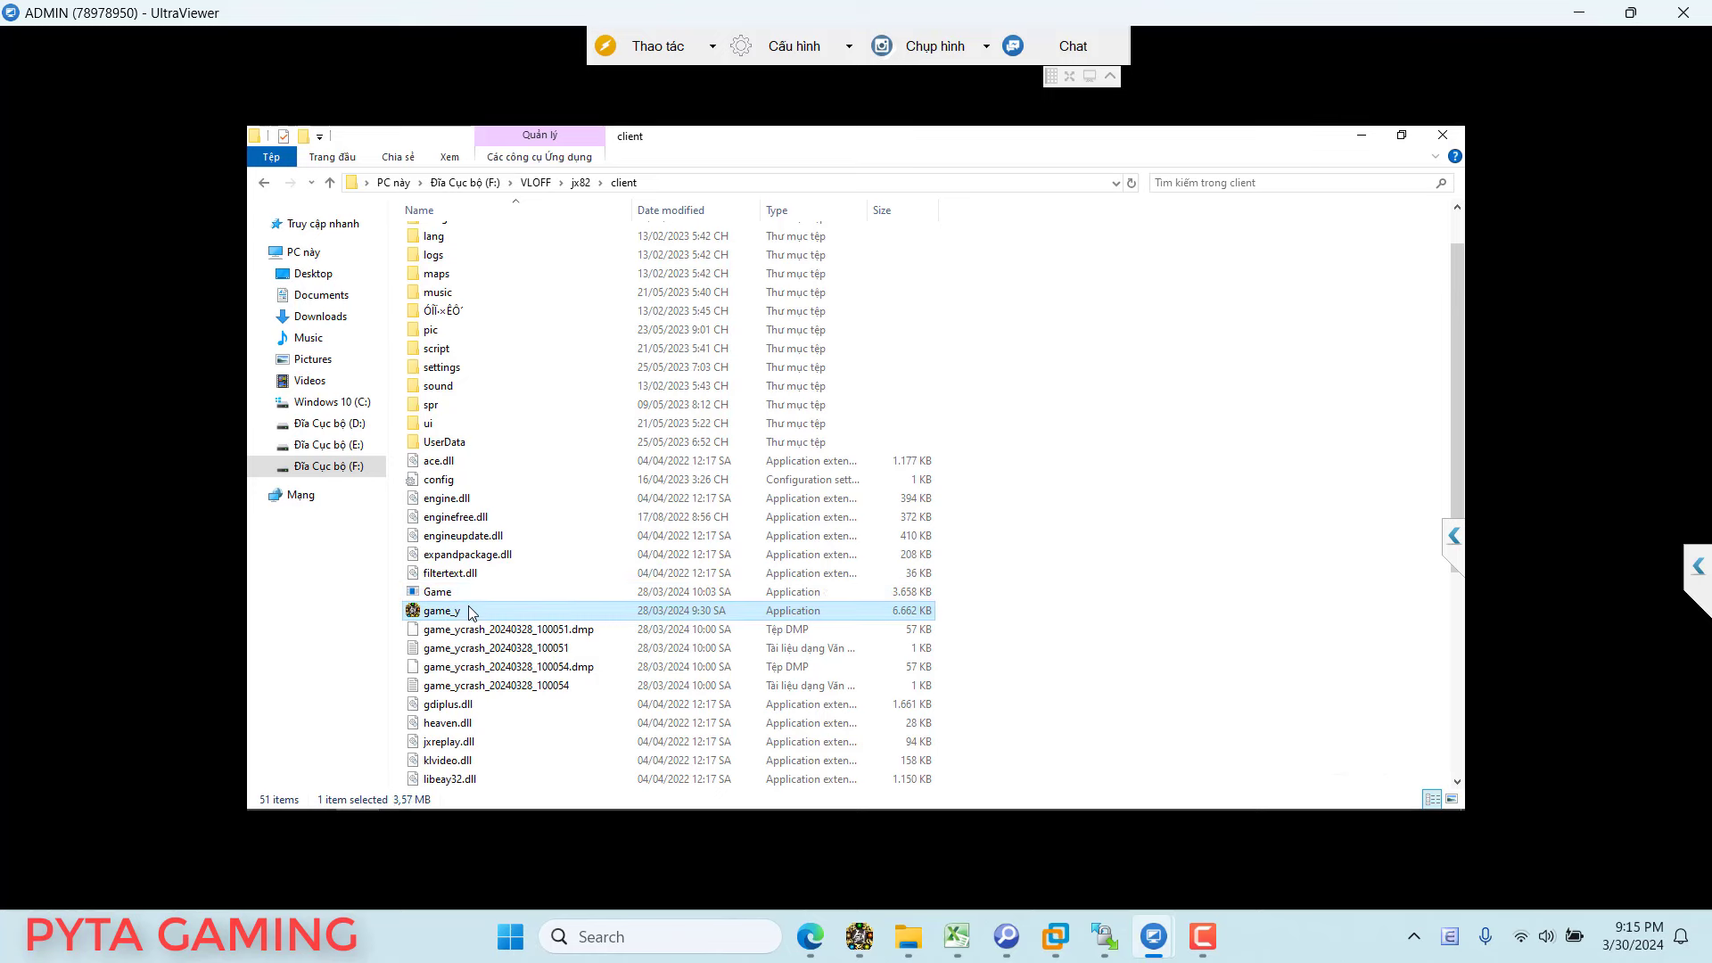
pyautogui.click(472, 612)
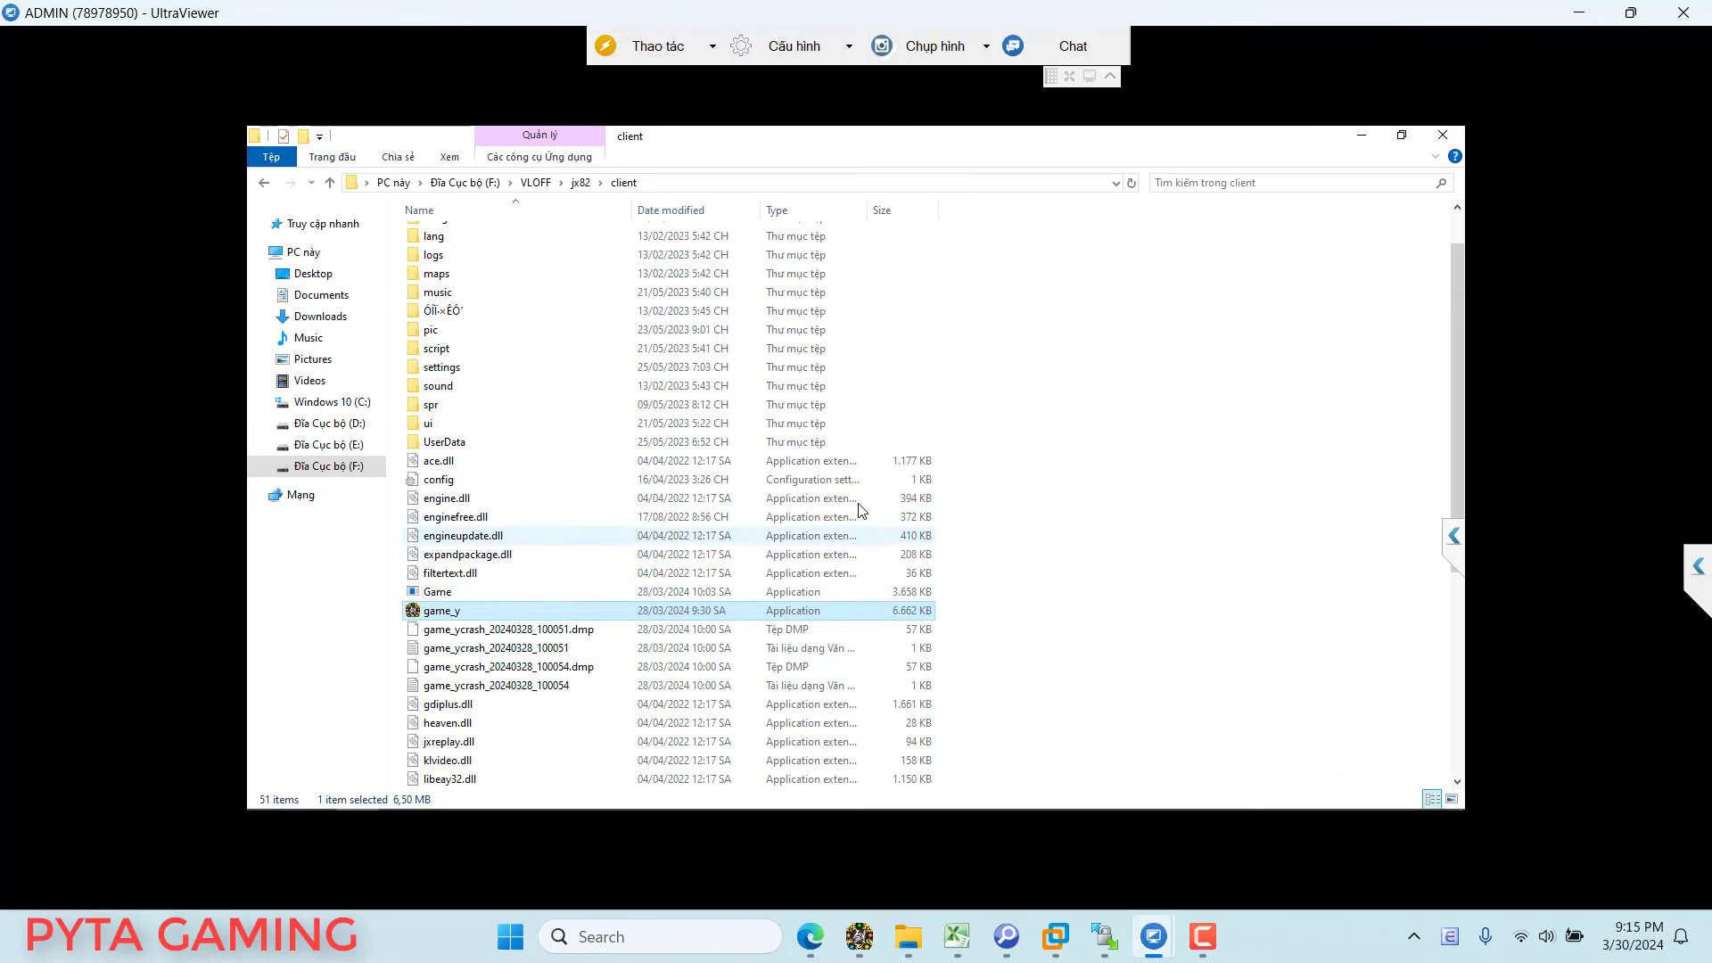
pyautogui.click(1360, 138)
pyautogui.click(284, 245)
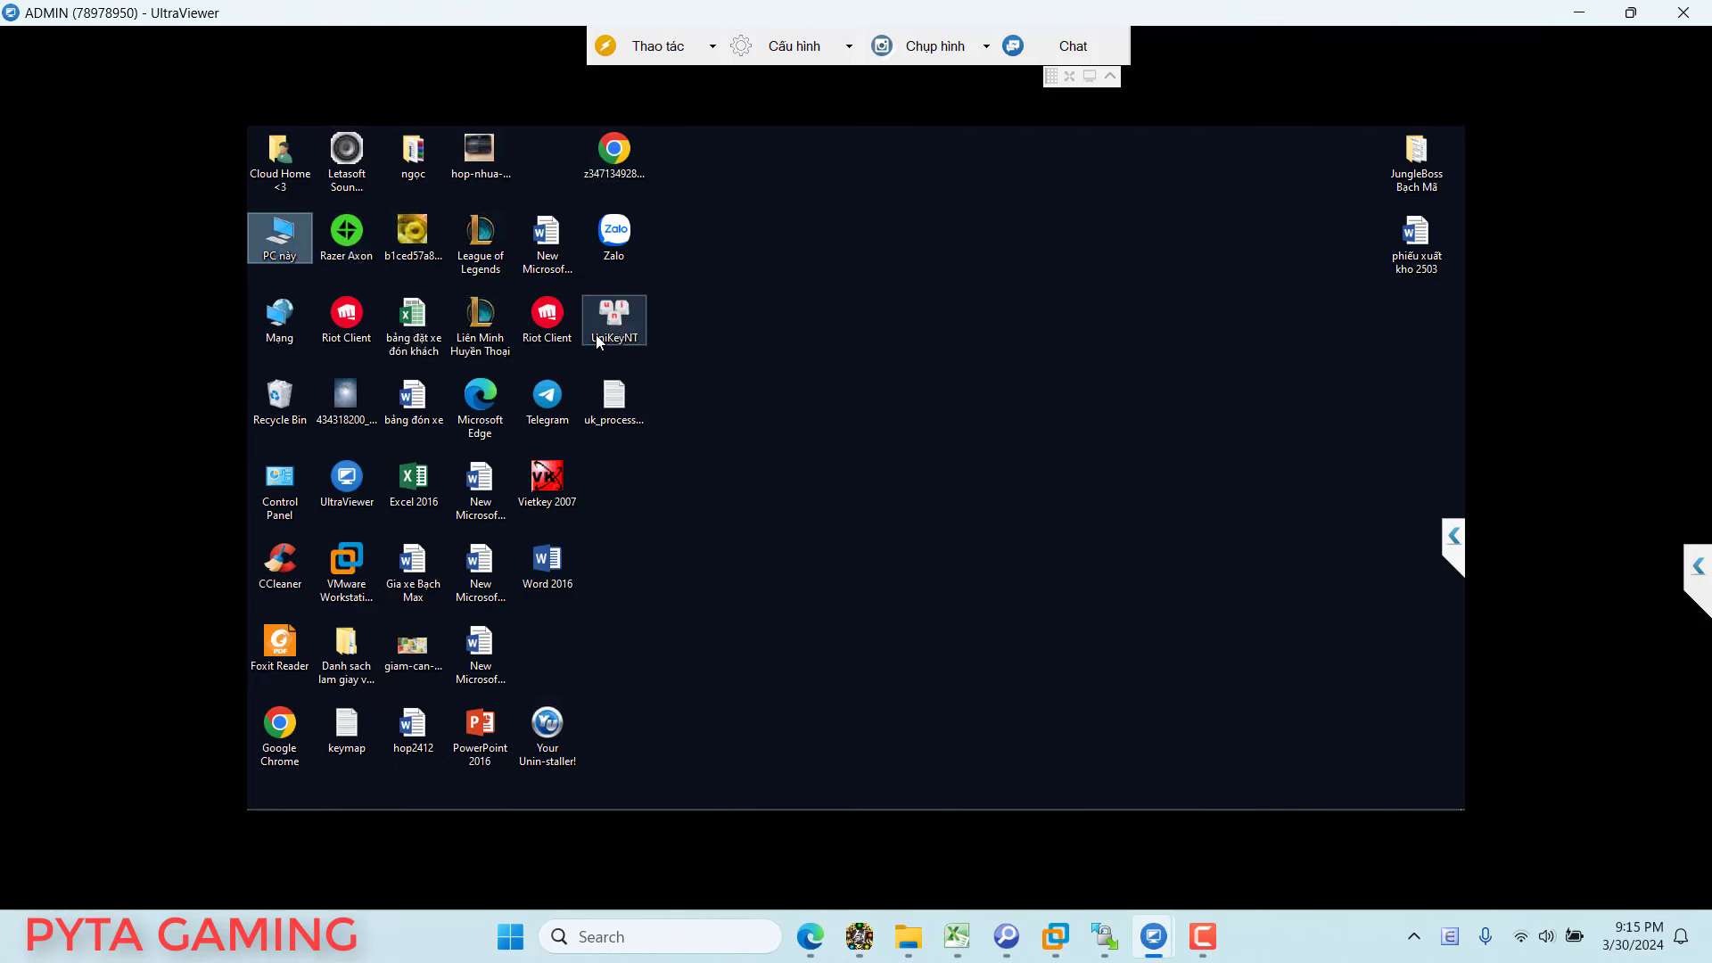
# Step: From This PC's advanced system settings, turn on DEP for all programs except selected ones
pyautogui.rightClick(286, 244)
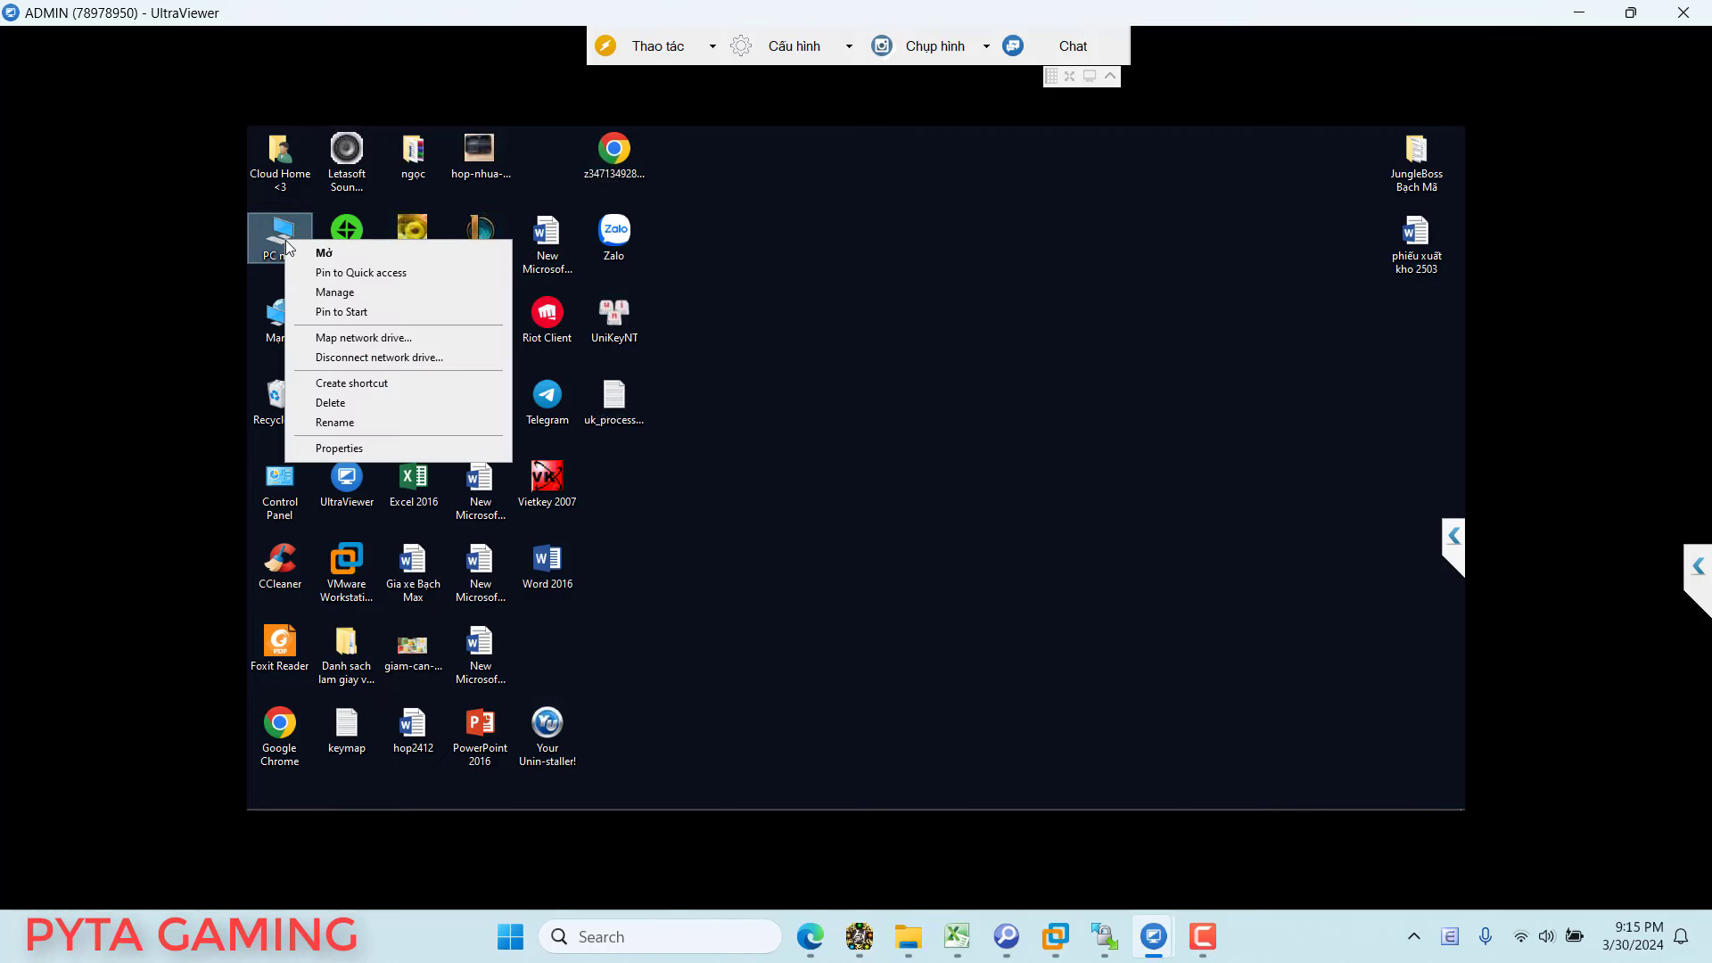
pyautogui.click(333, 450)
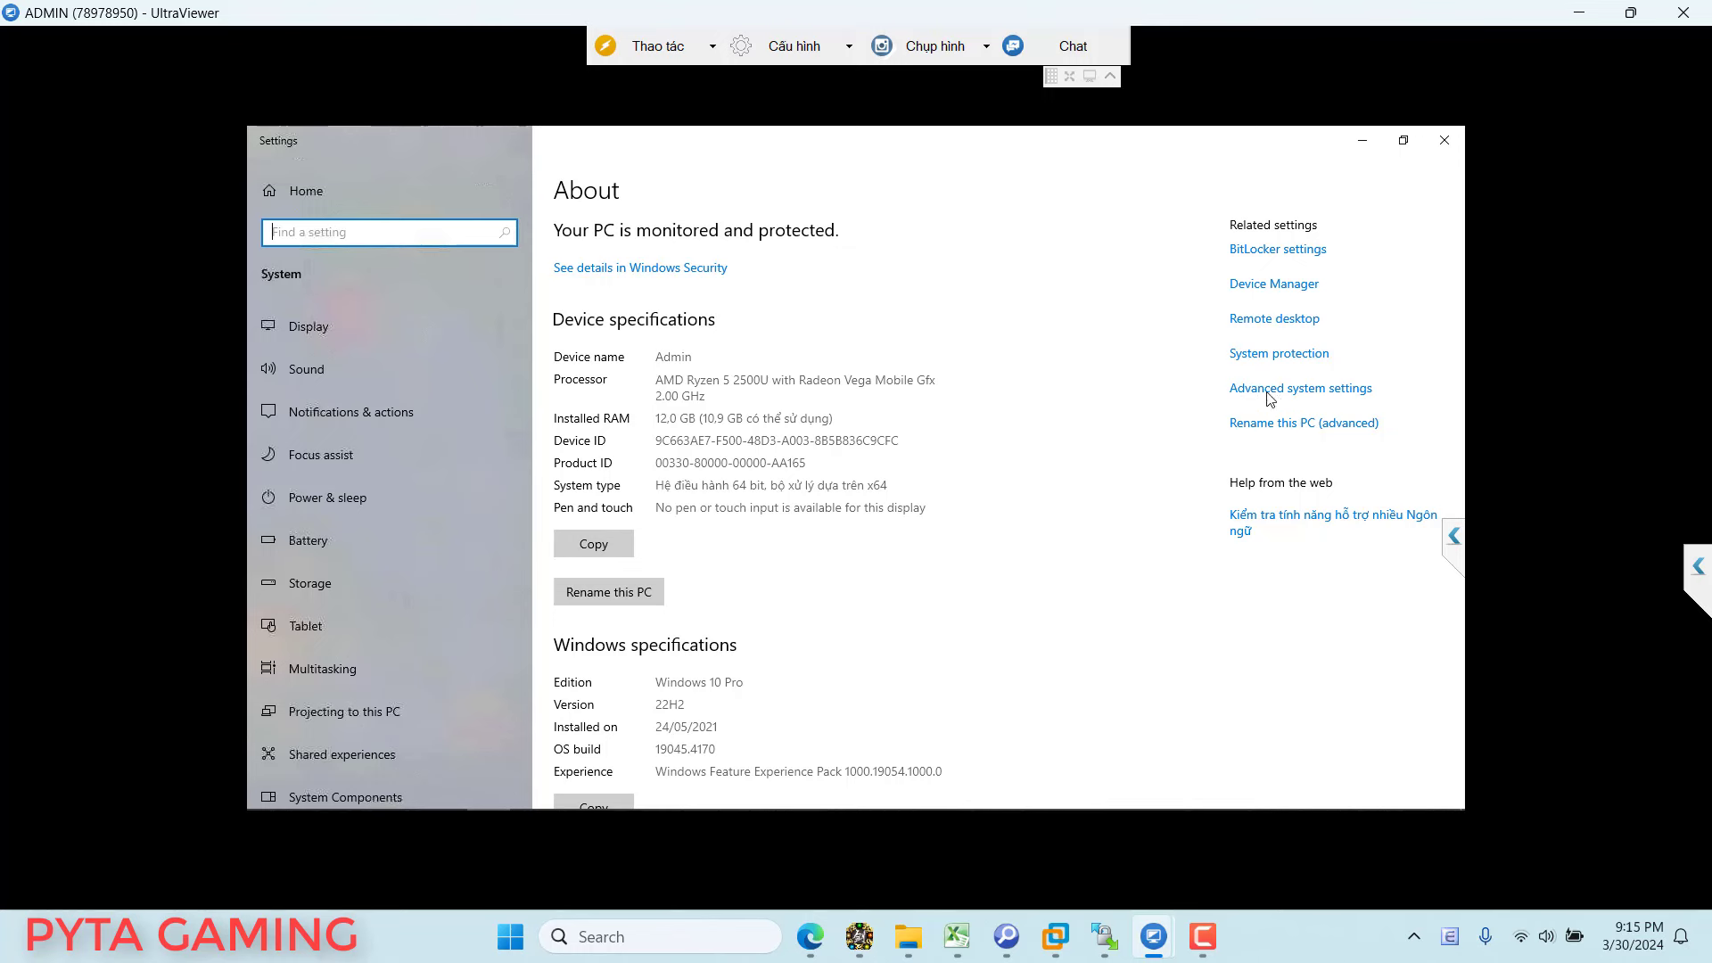
pyautogui.click(1314, 392)
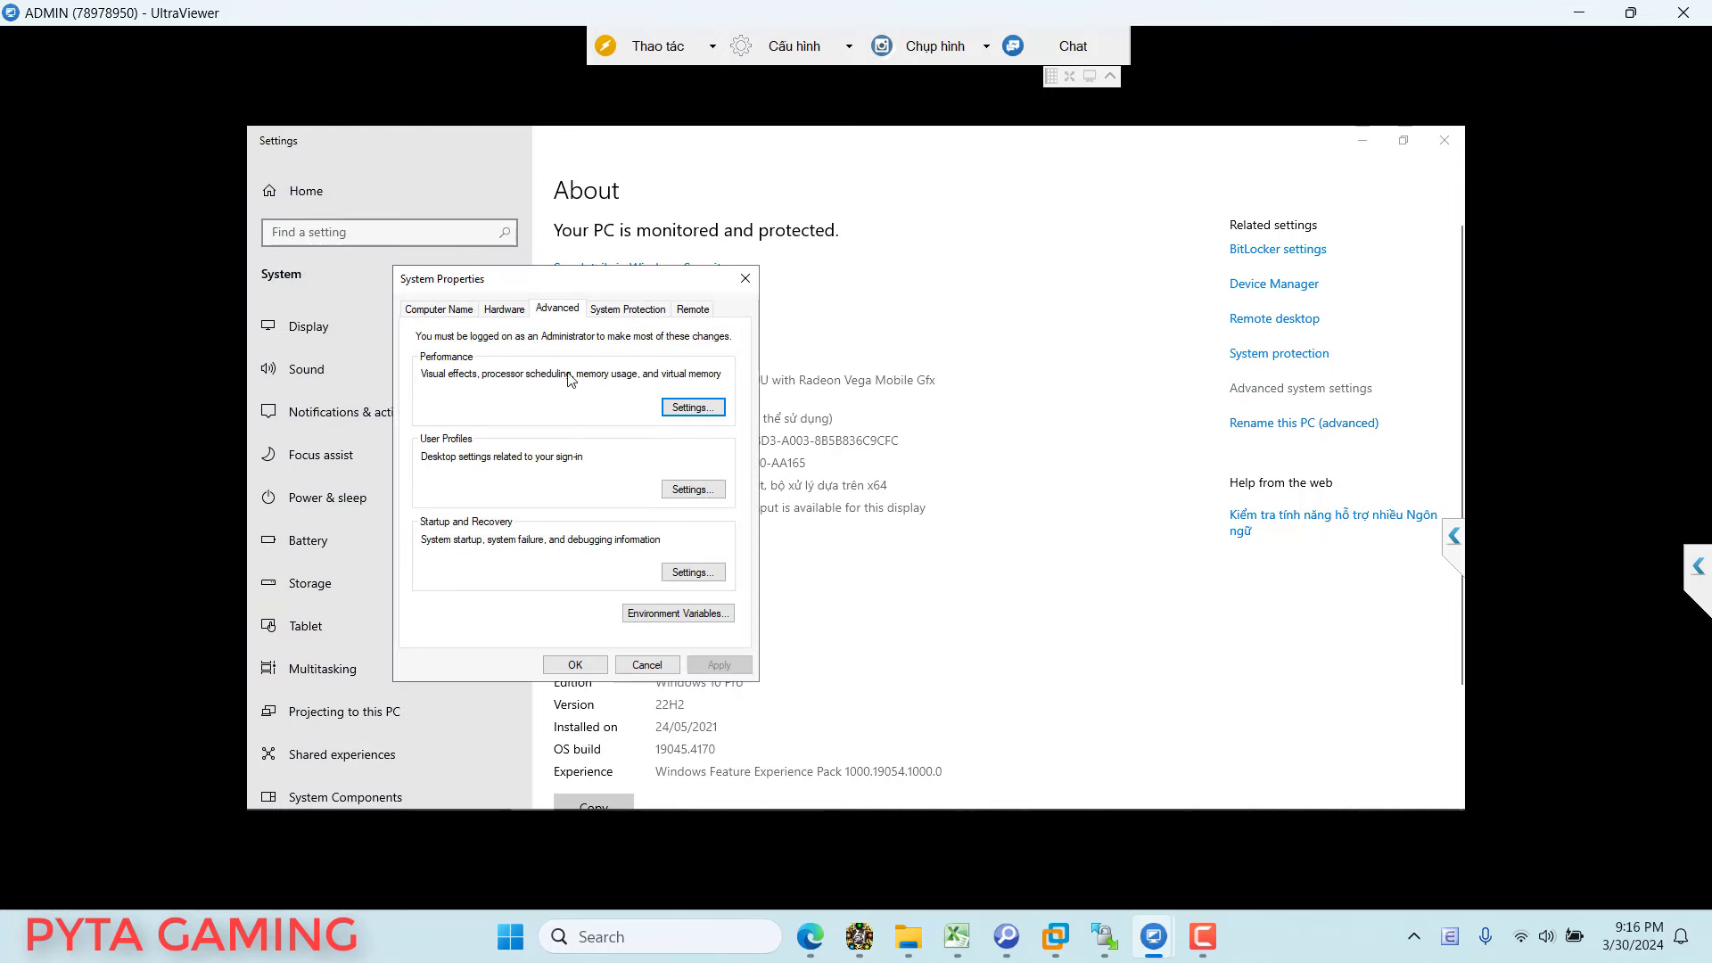
pyautogui.click(693, 408)
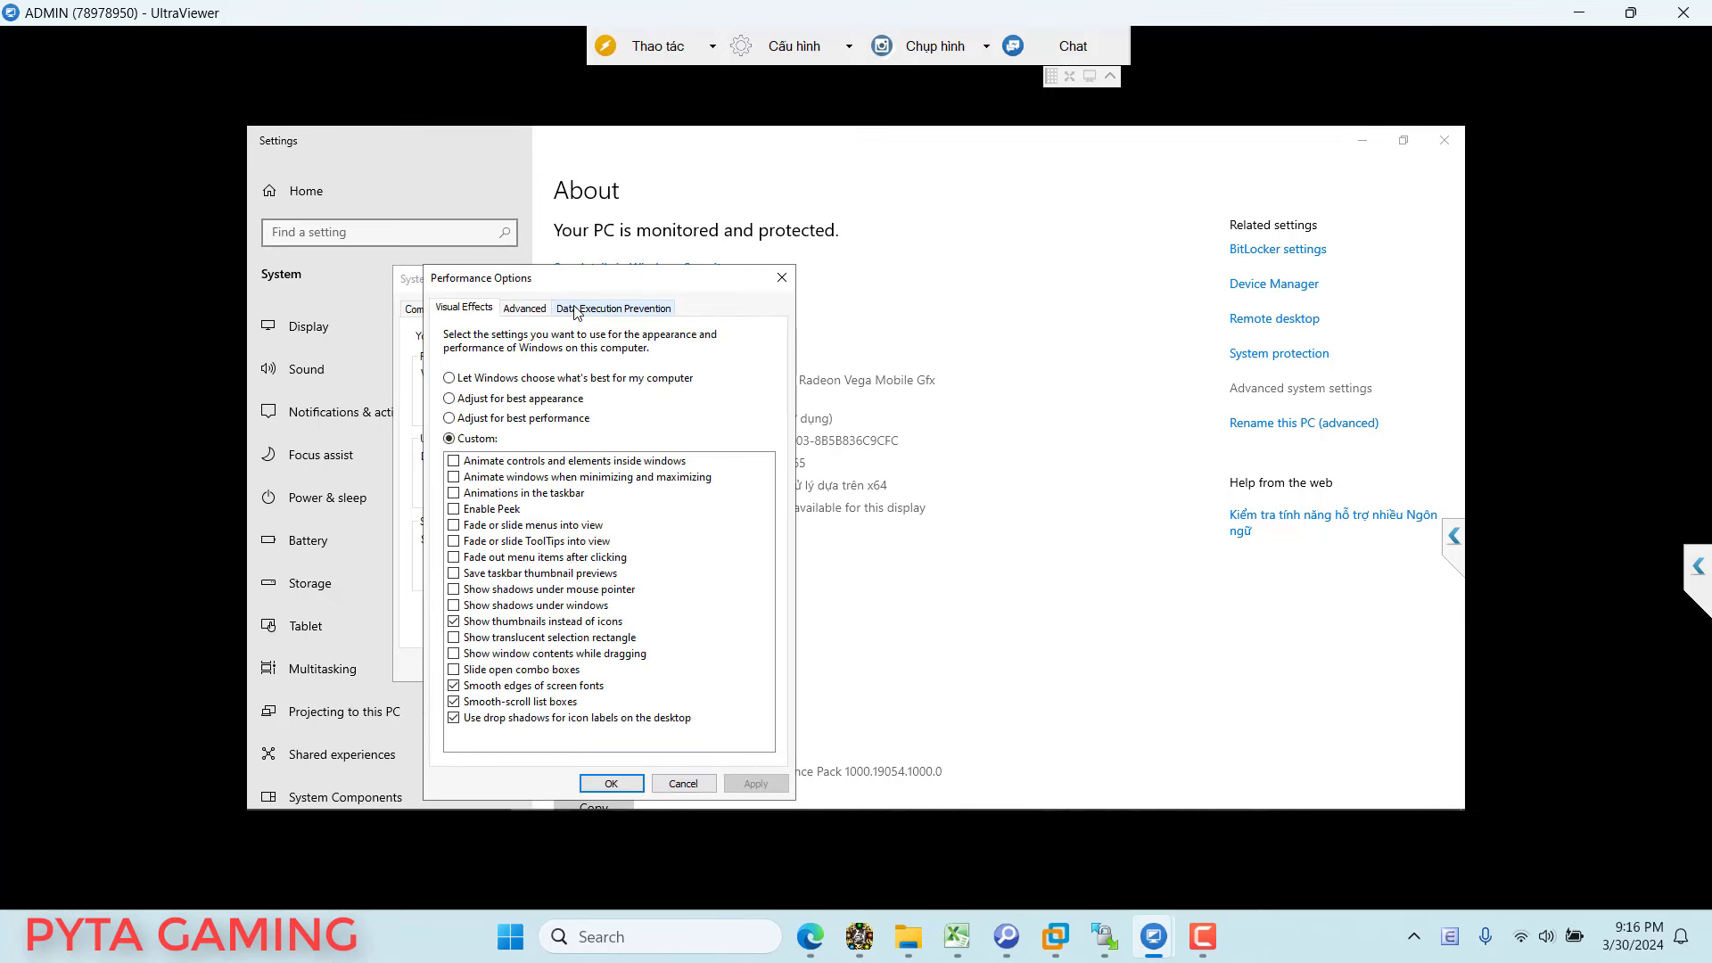
pyautogui.click(656, 312)
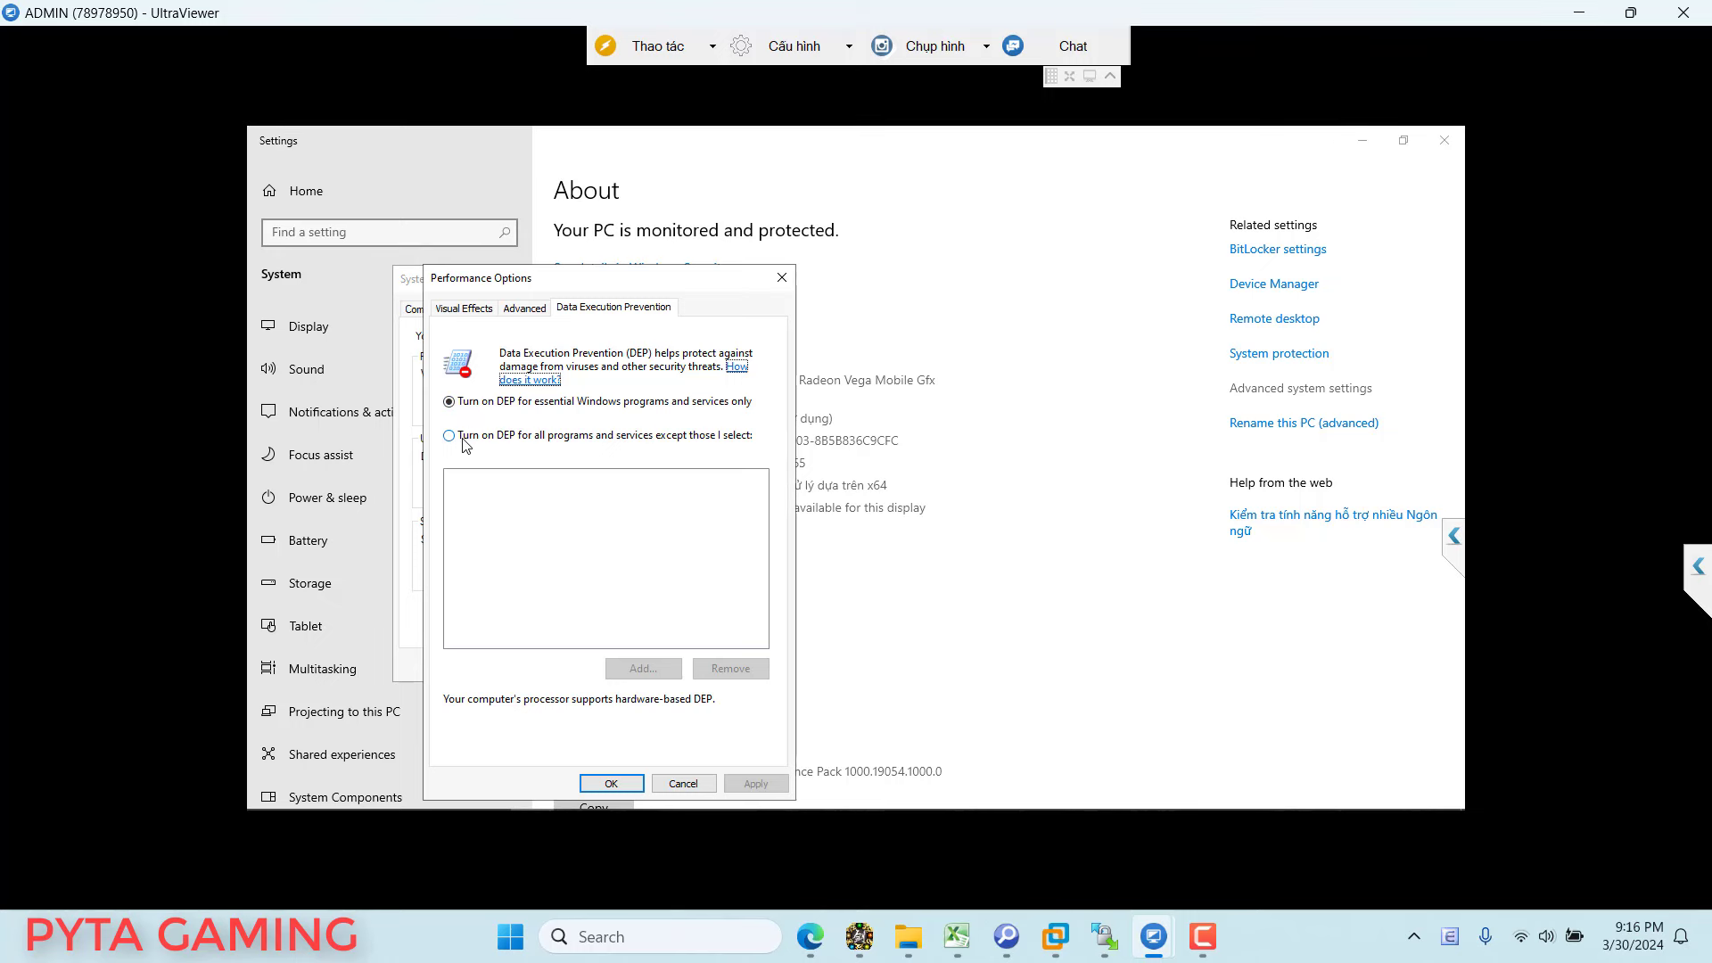
pyautogui.click(535, 436)
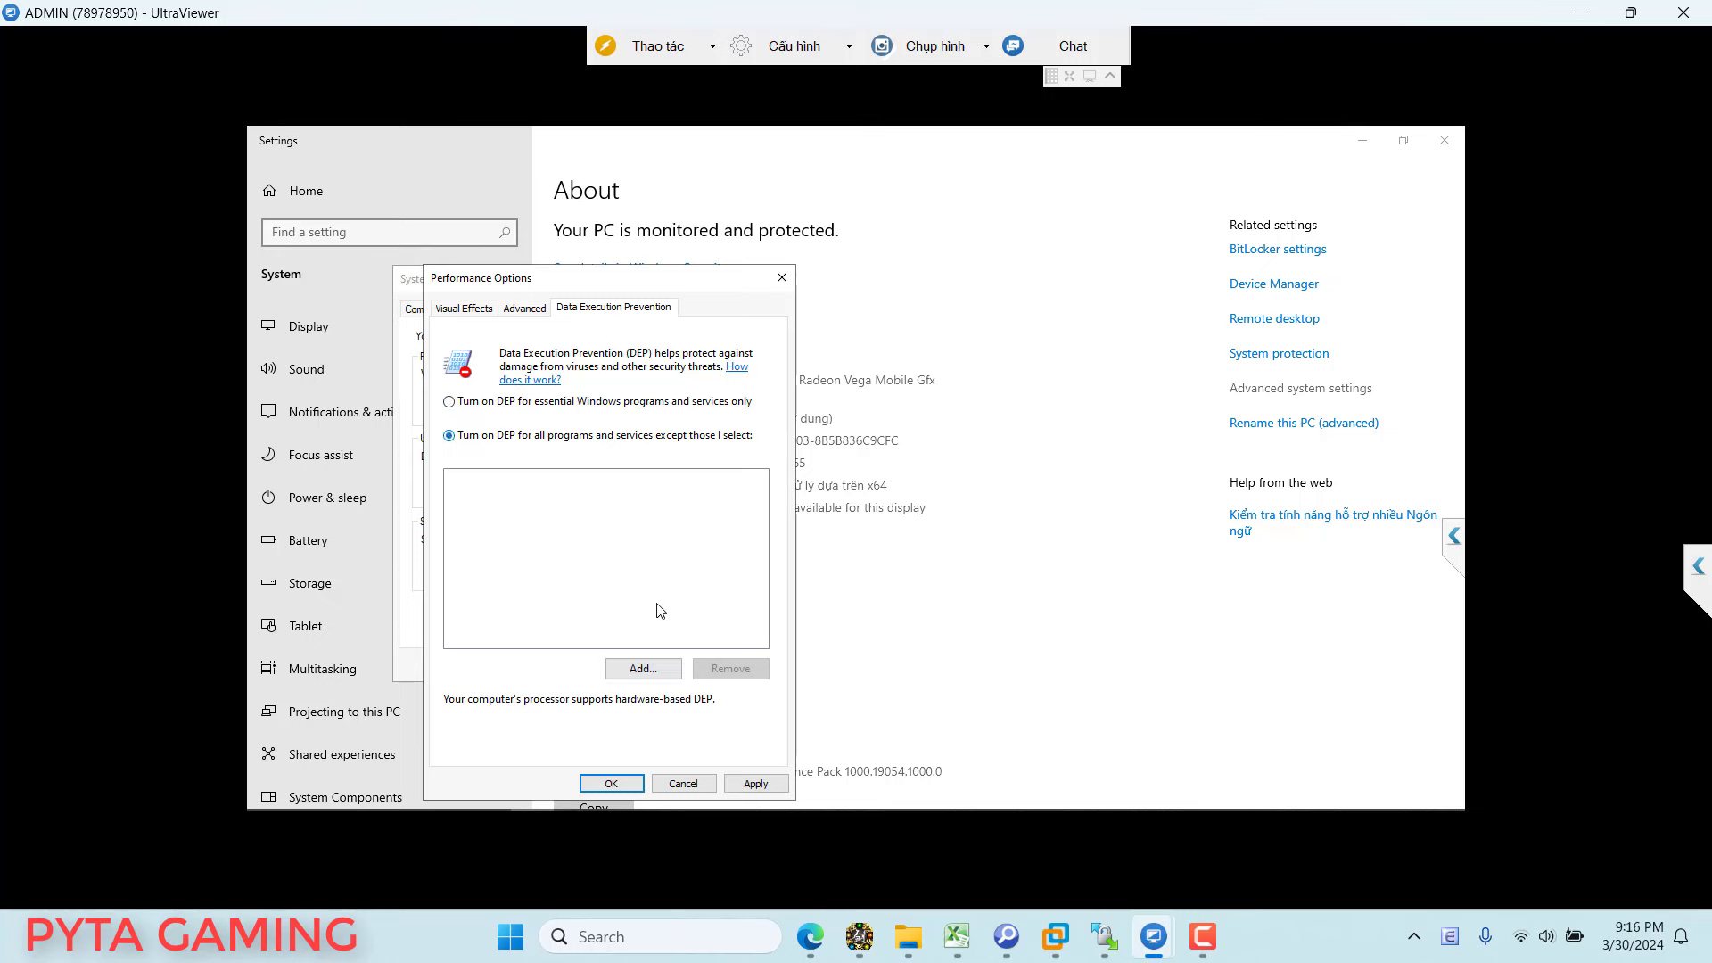
# Step: Start adding a DEP exception program and browse the file picker to drive D:
pyautogui.click(642, 669)
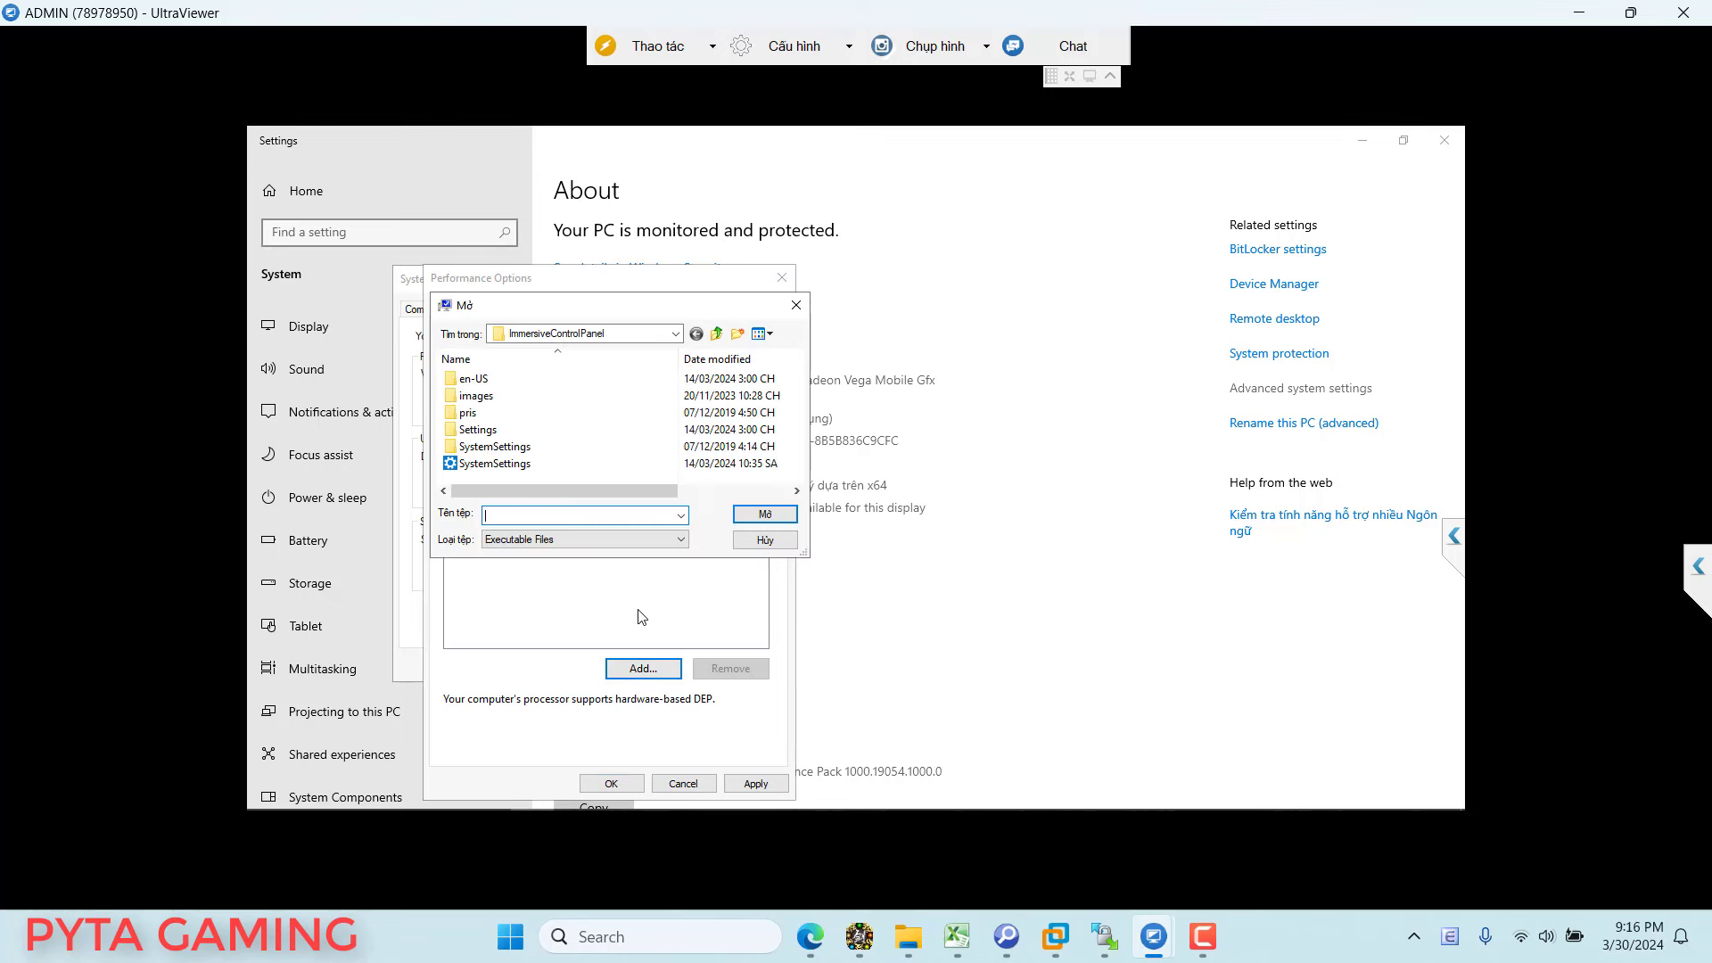
pyautogui.click(719, 335)
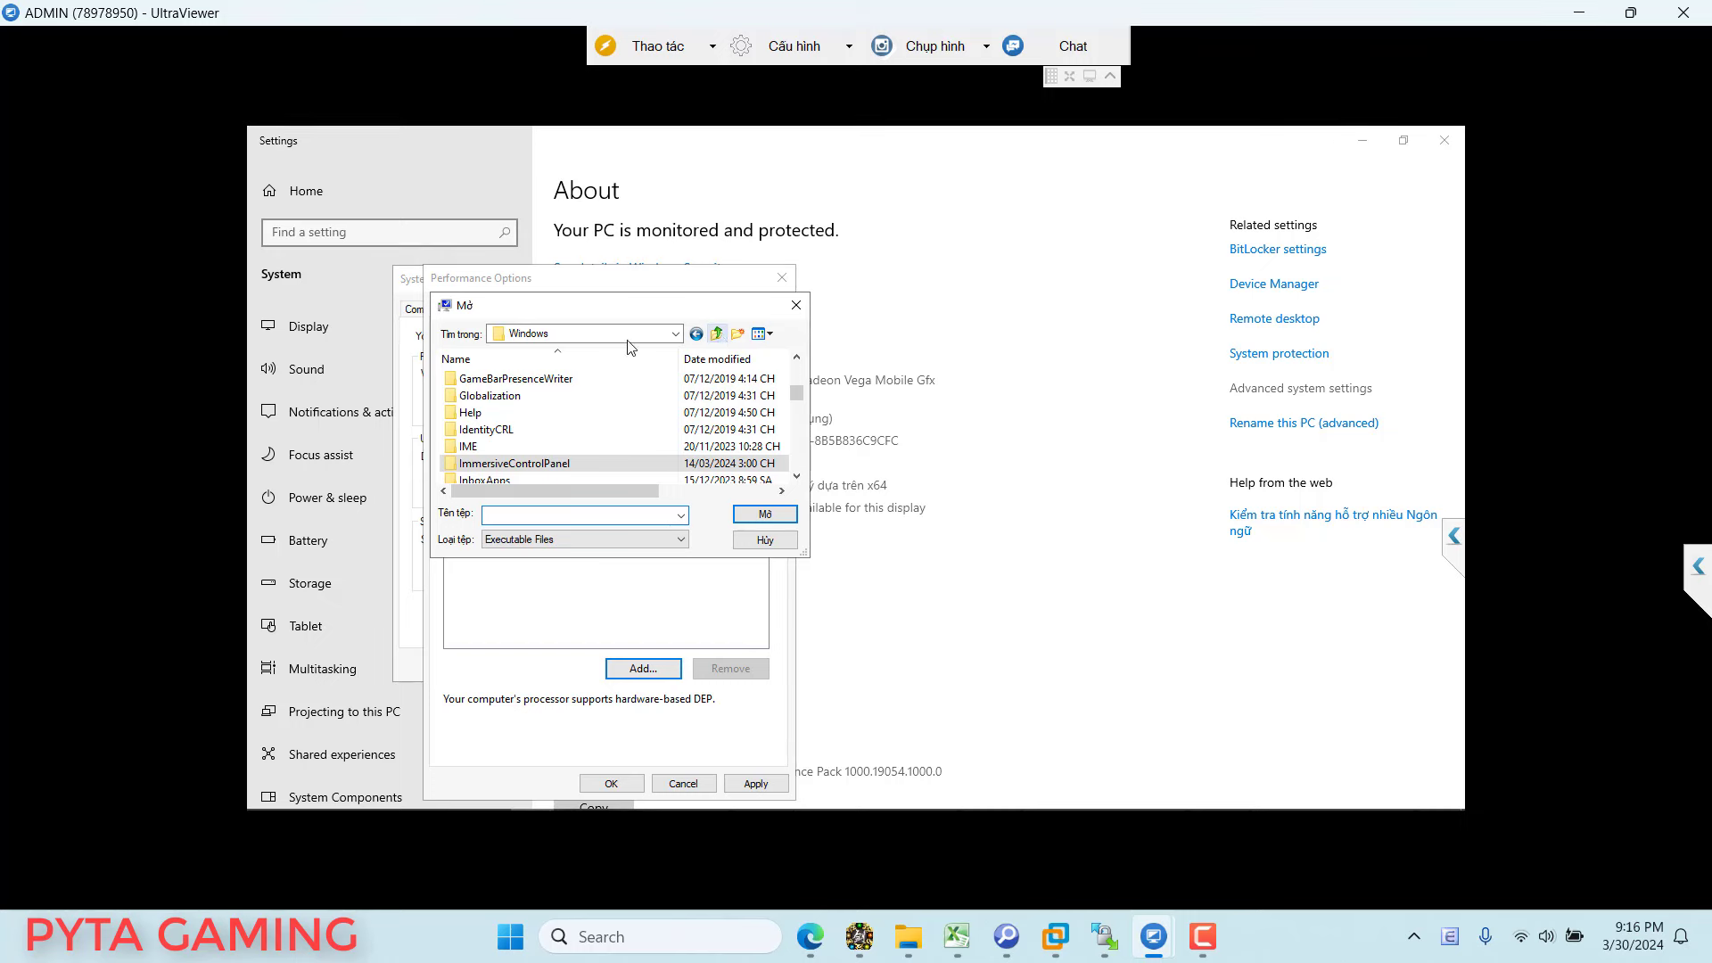
pyautogui.click(675, 334)
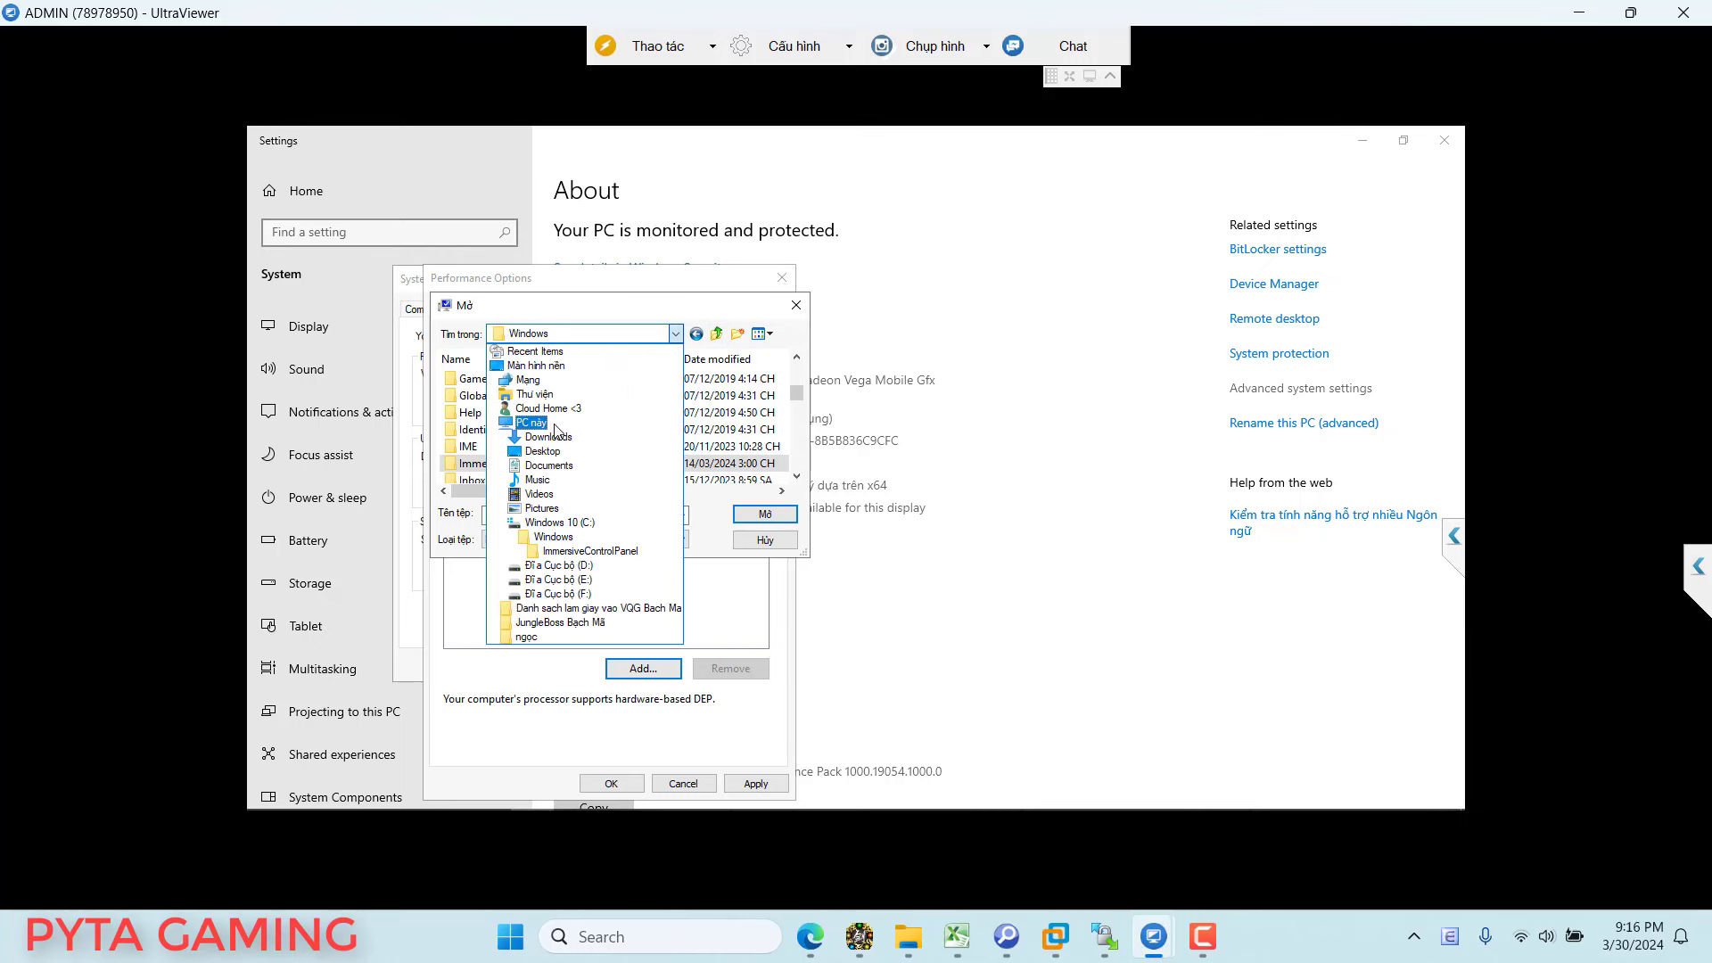
pyautogui.click(569, 567)
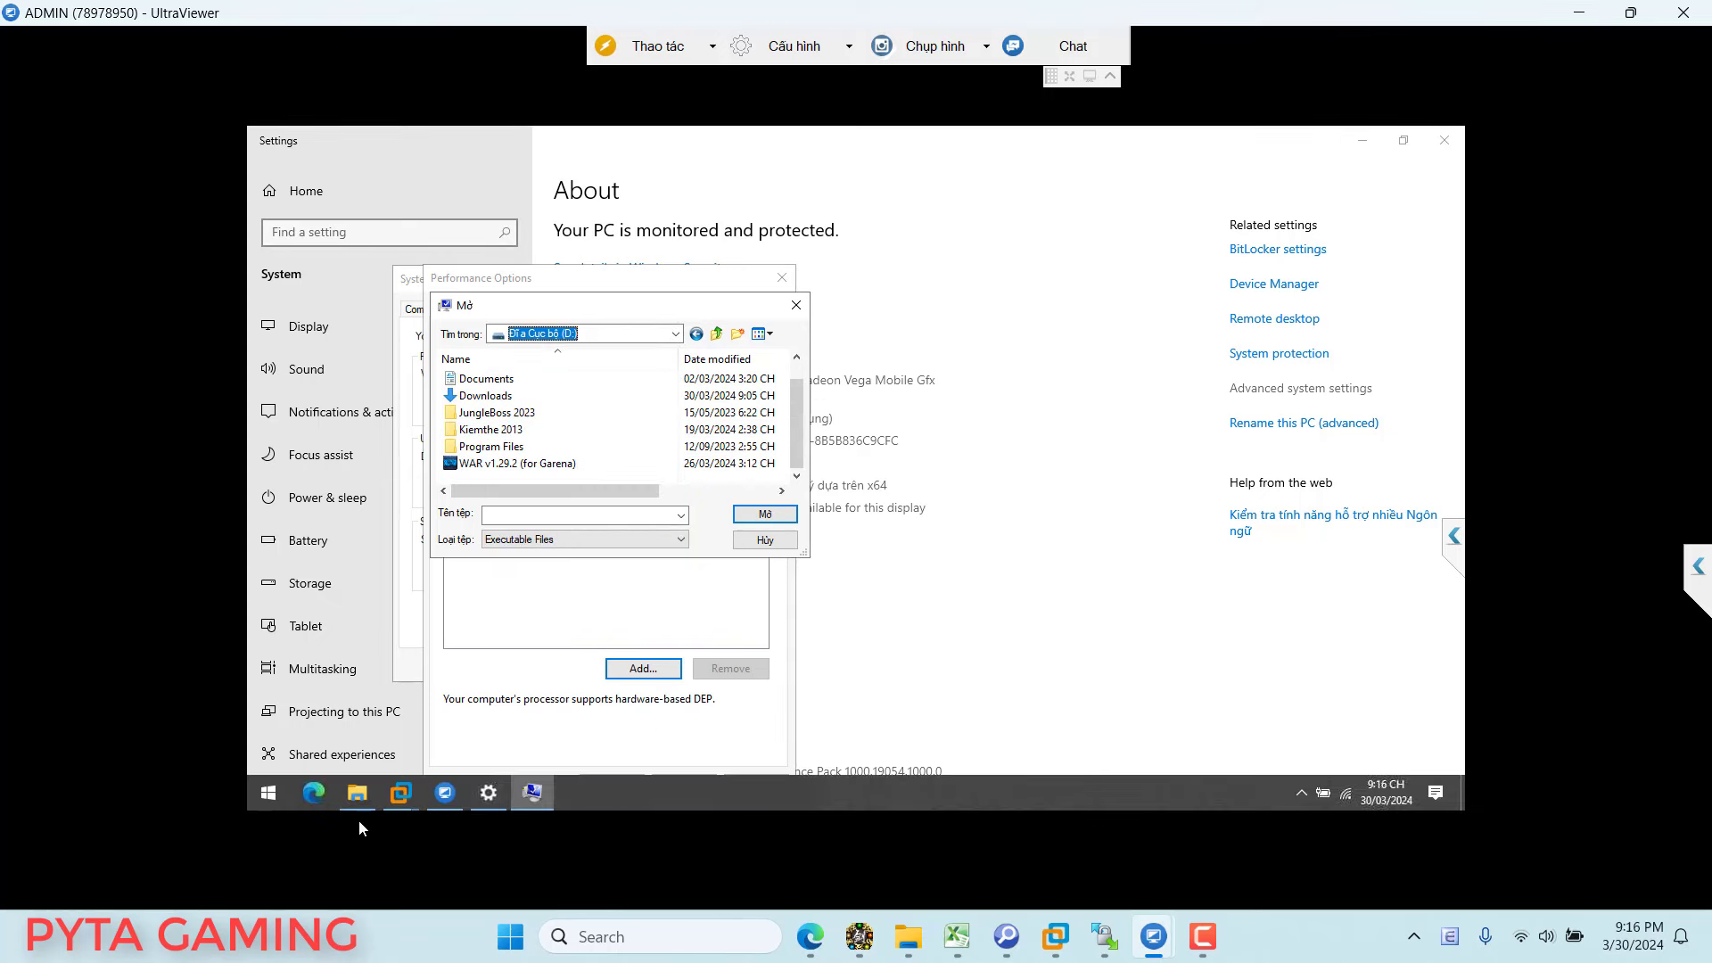
pyautogui.click(355, 799)
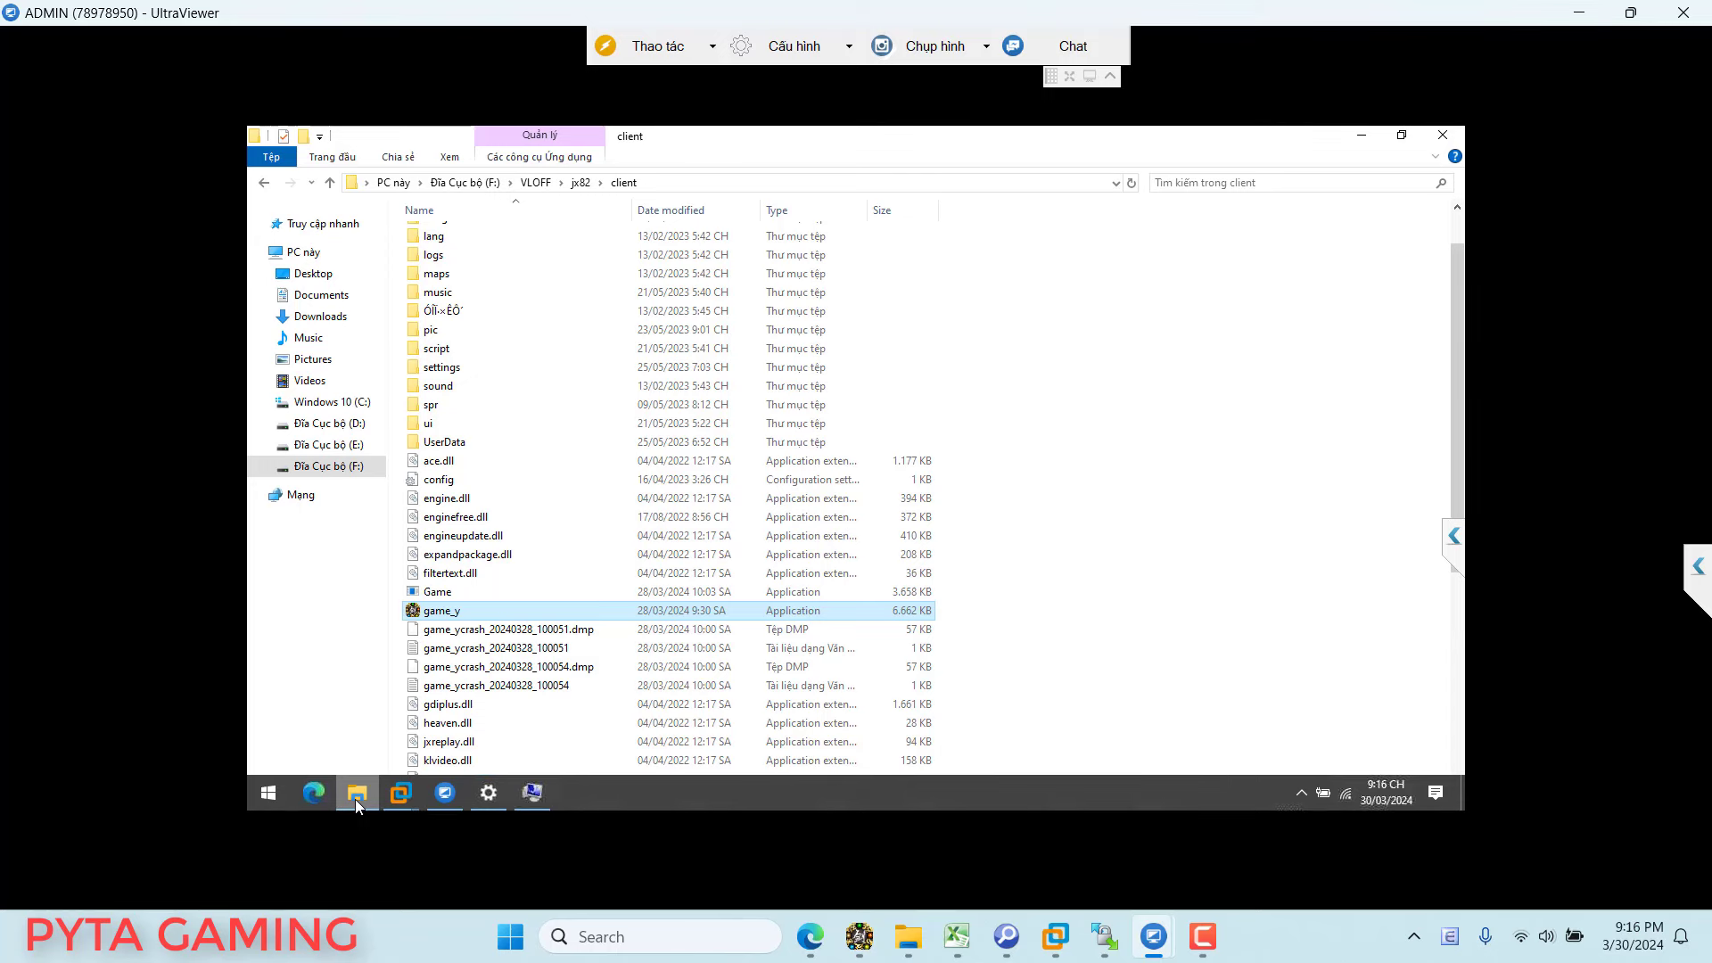
pyautogui.click(355, 799)
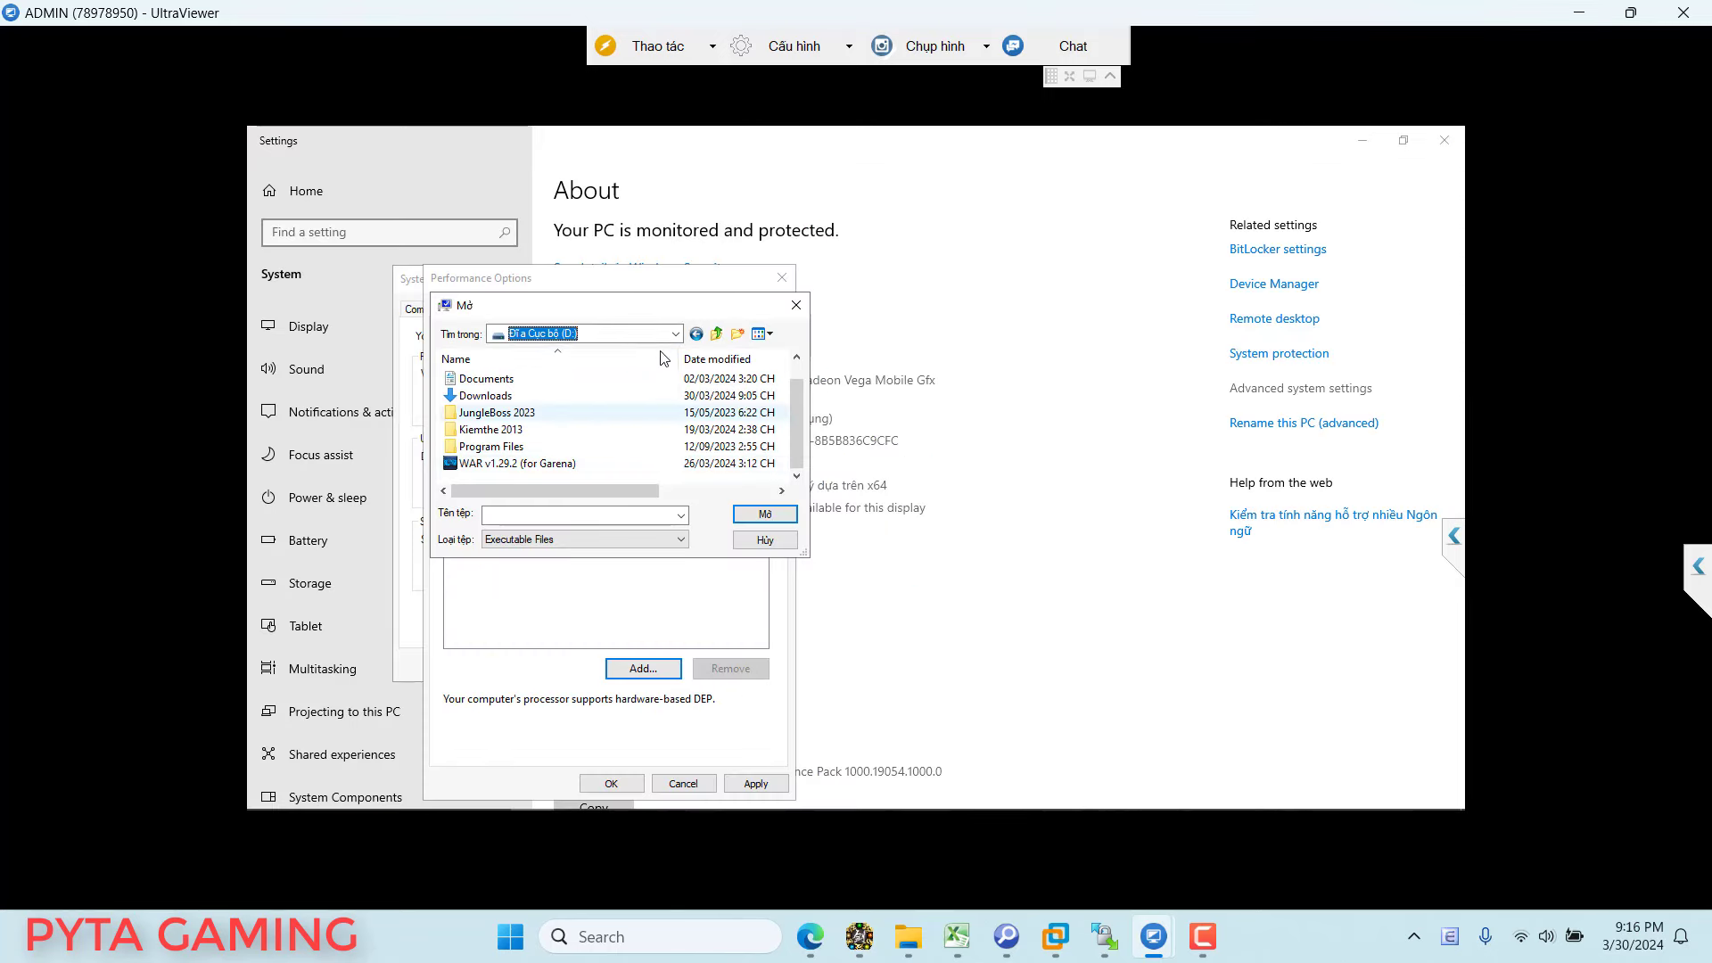
# Step: Browse to F:\VLOFF\jx82\client and pick game_y as the DEP exception
pyautogui.click(675, 333)
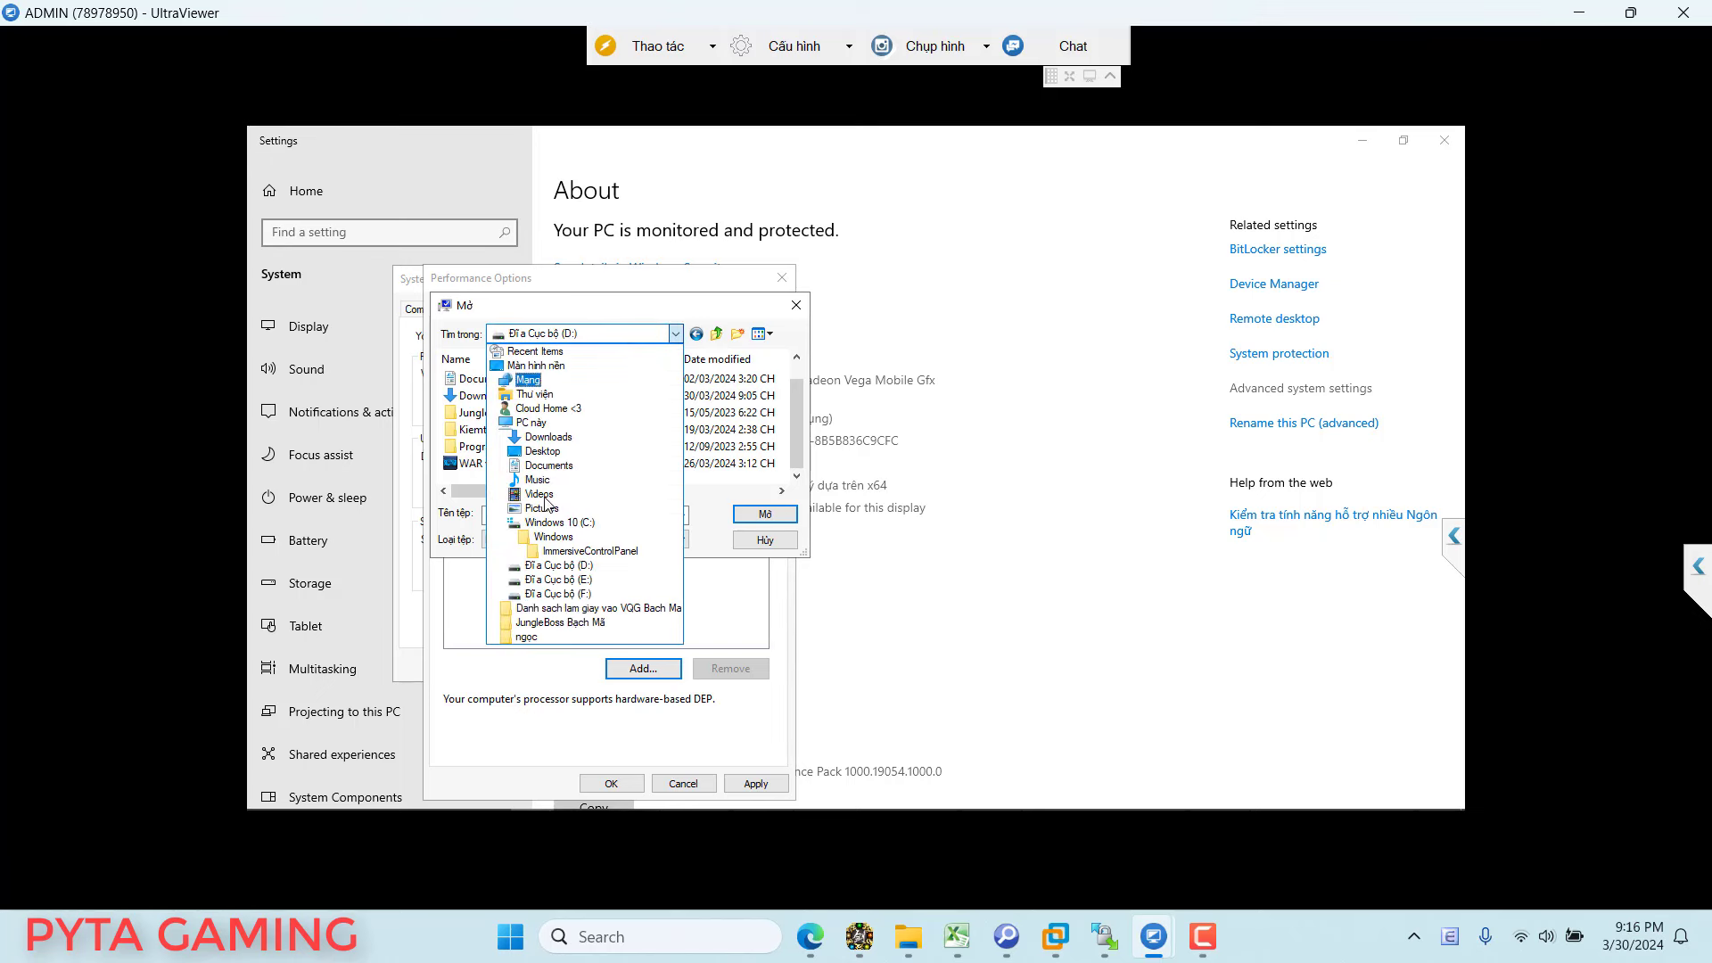
pyautogui.click(559, 593)
pyautogui.scroll(-2, 522, 434)
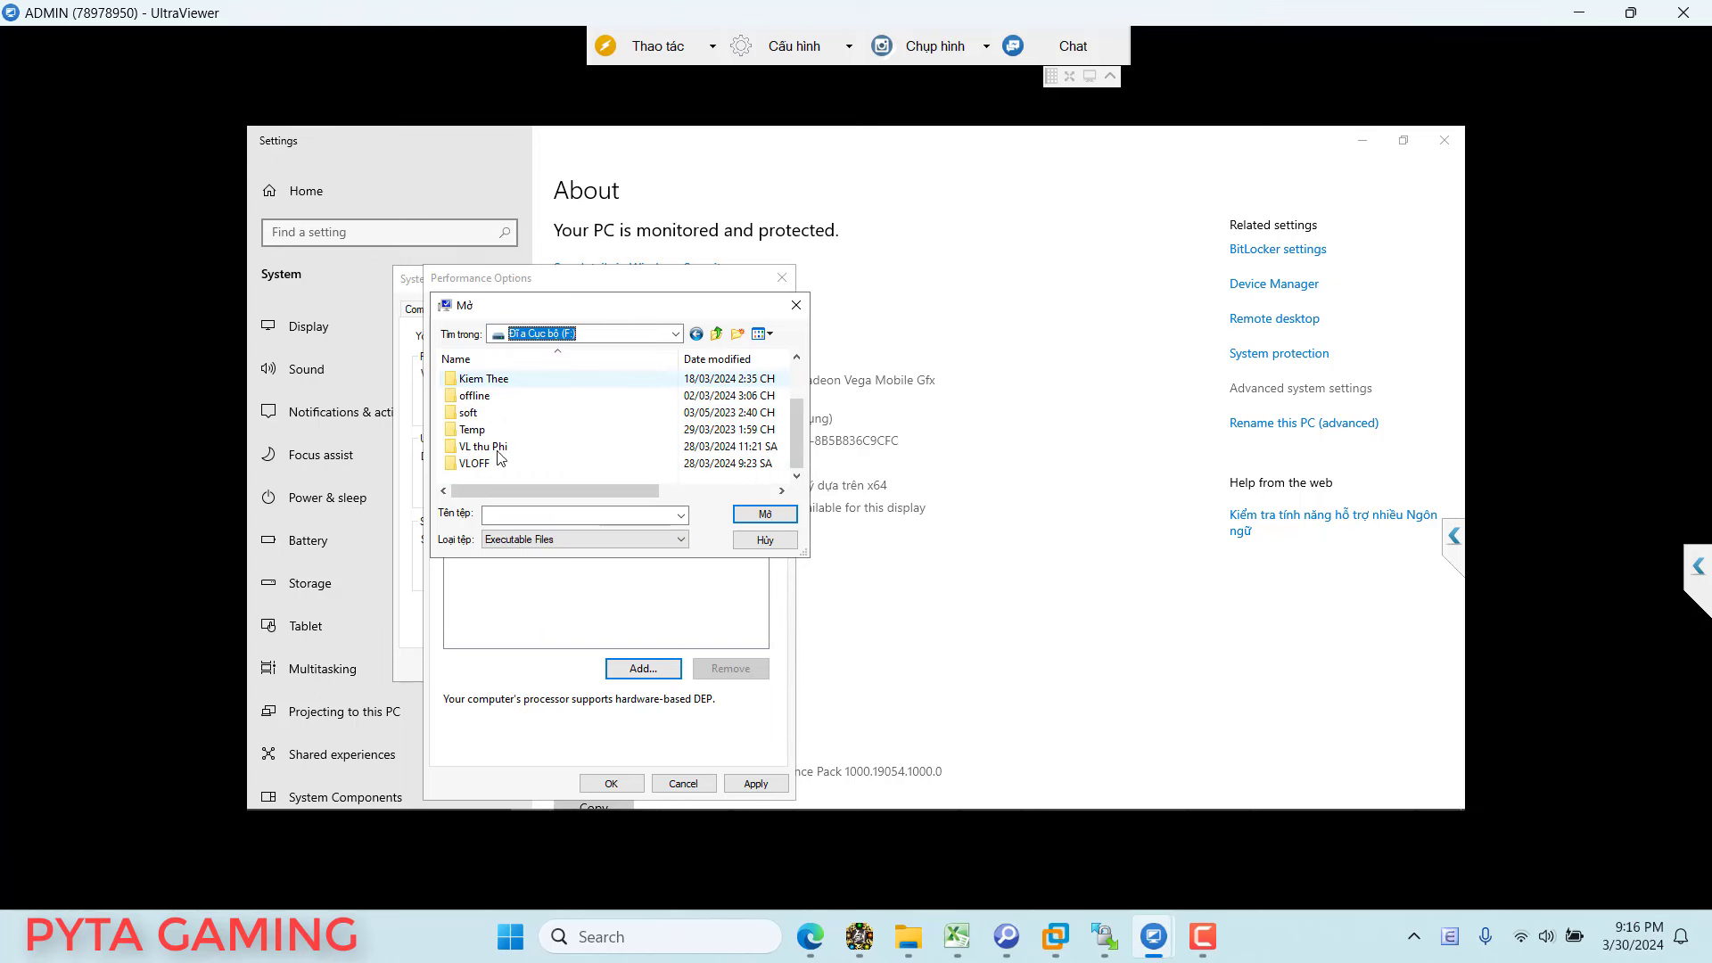
pyautogui.doubleClick(501, 456)
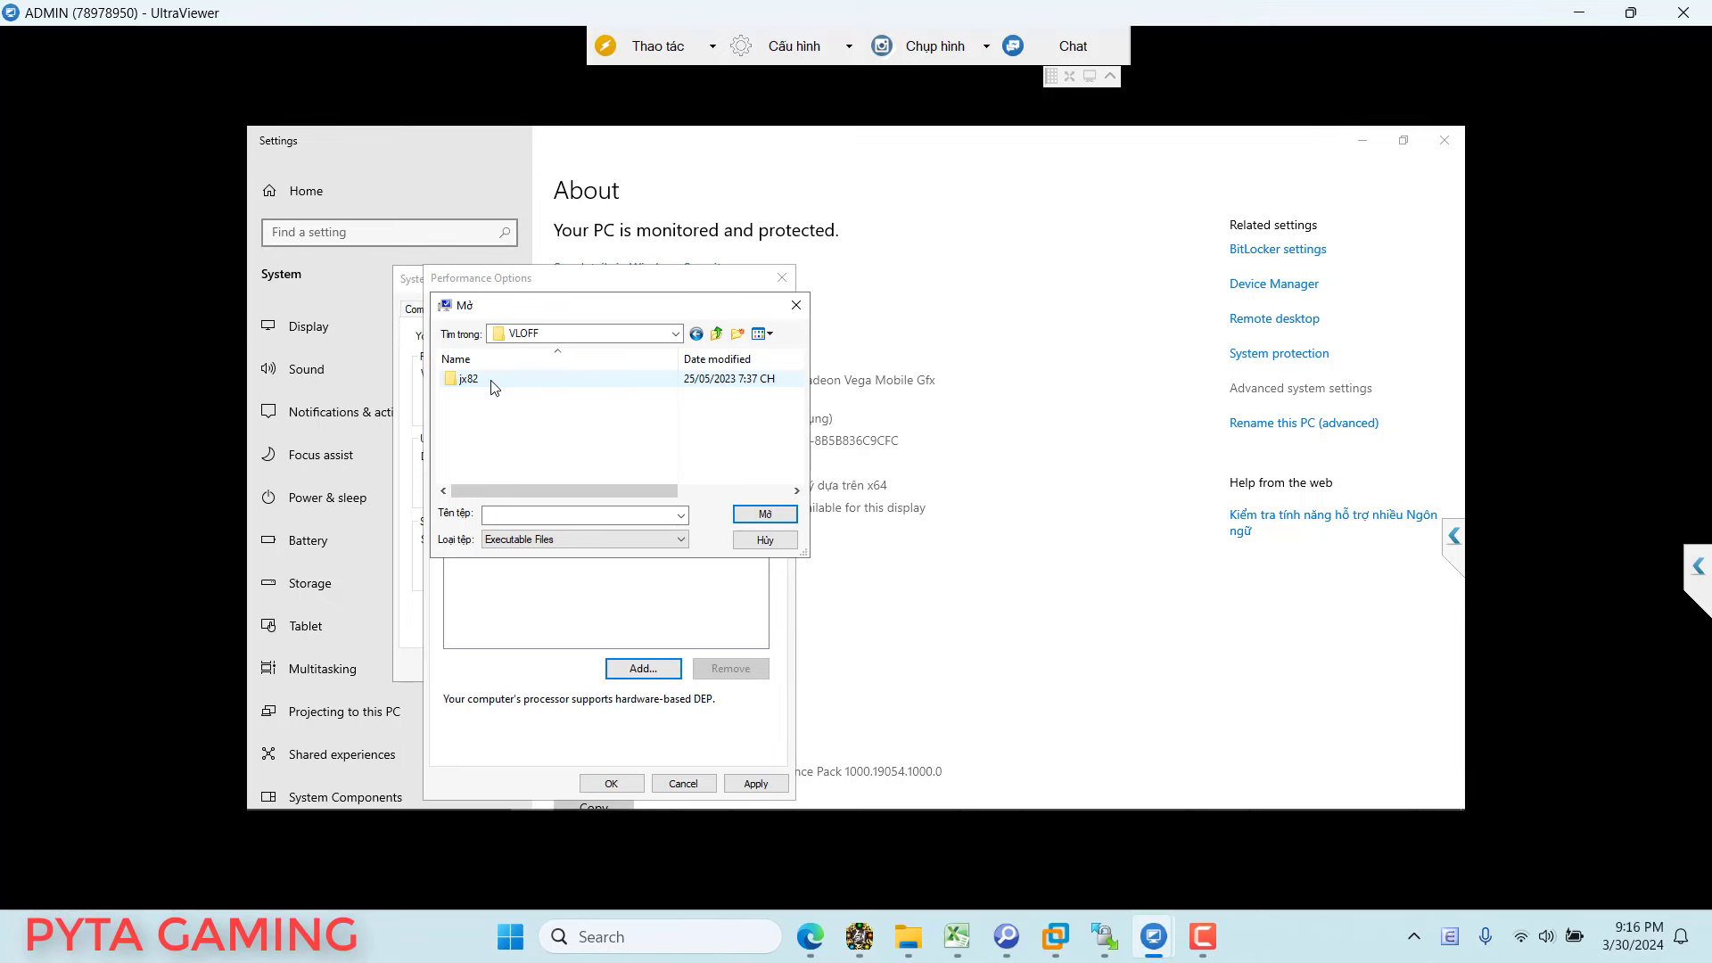
pyautogui.doubleClick(491, 381)
pyautogui.doubleClick(503, 395)
pyautogui.scroll(-3, 506, 401)
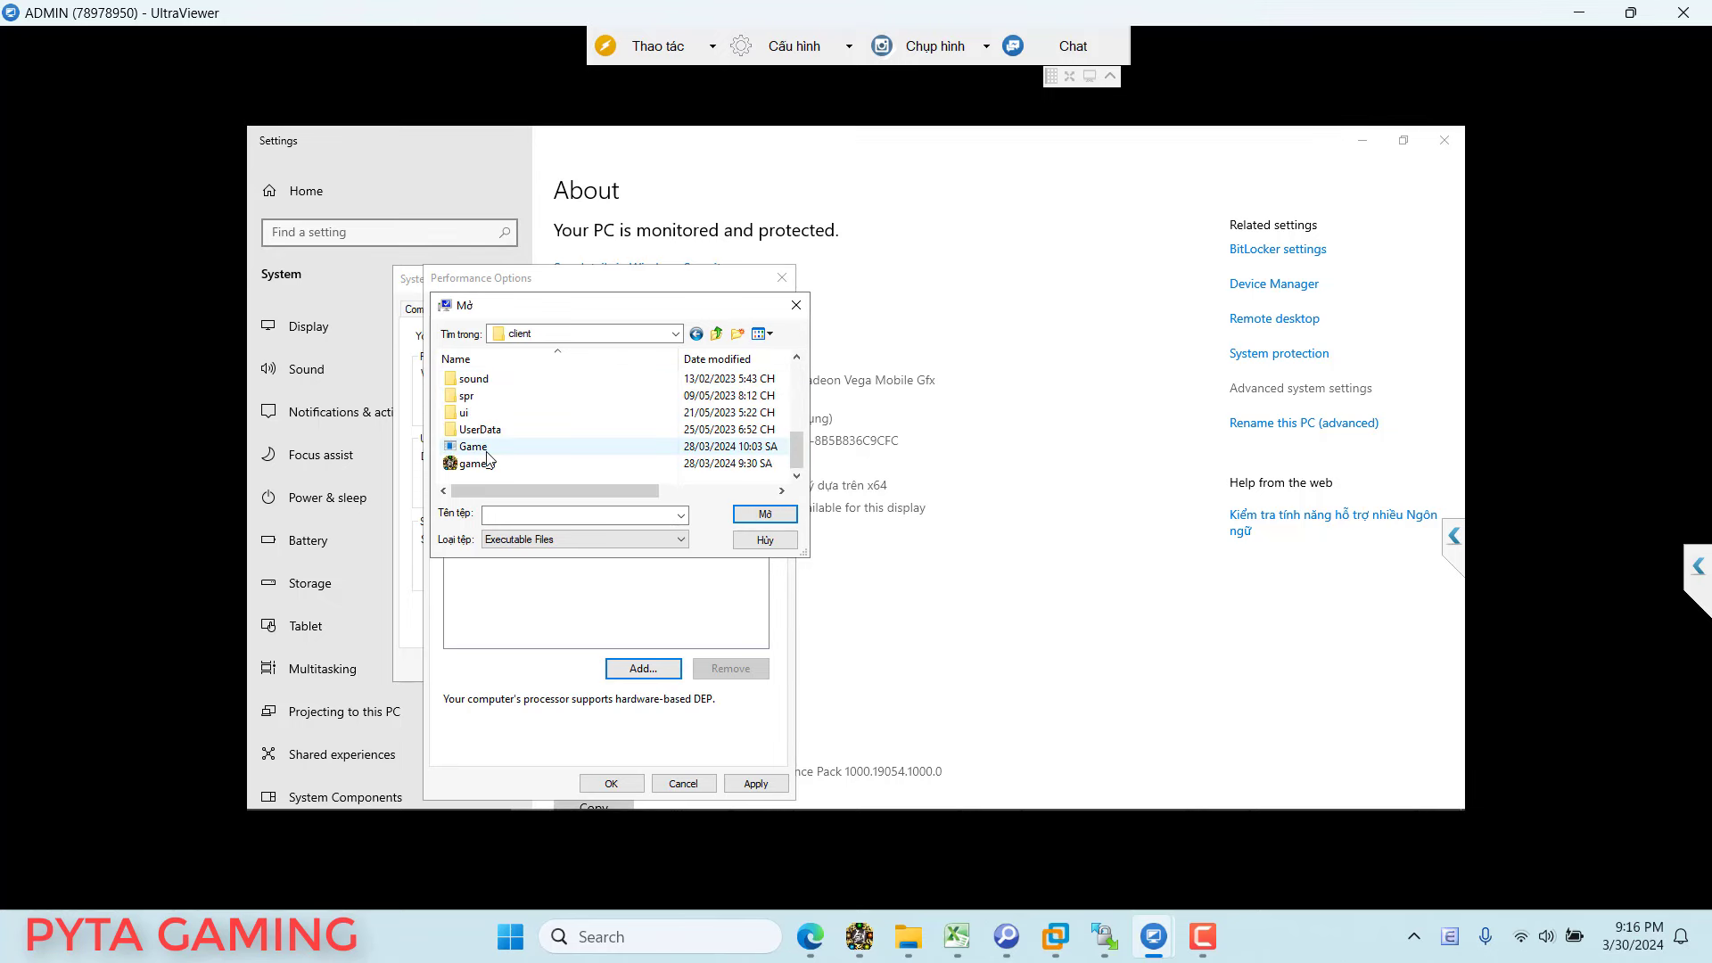
pyautogui.click(496, 464)
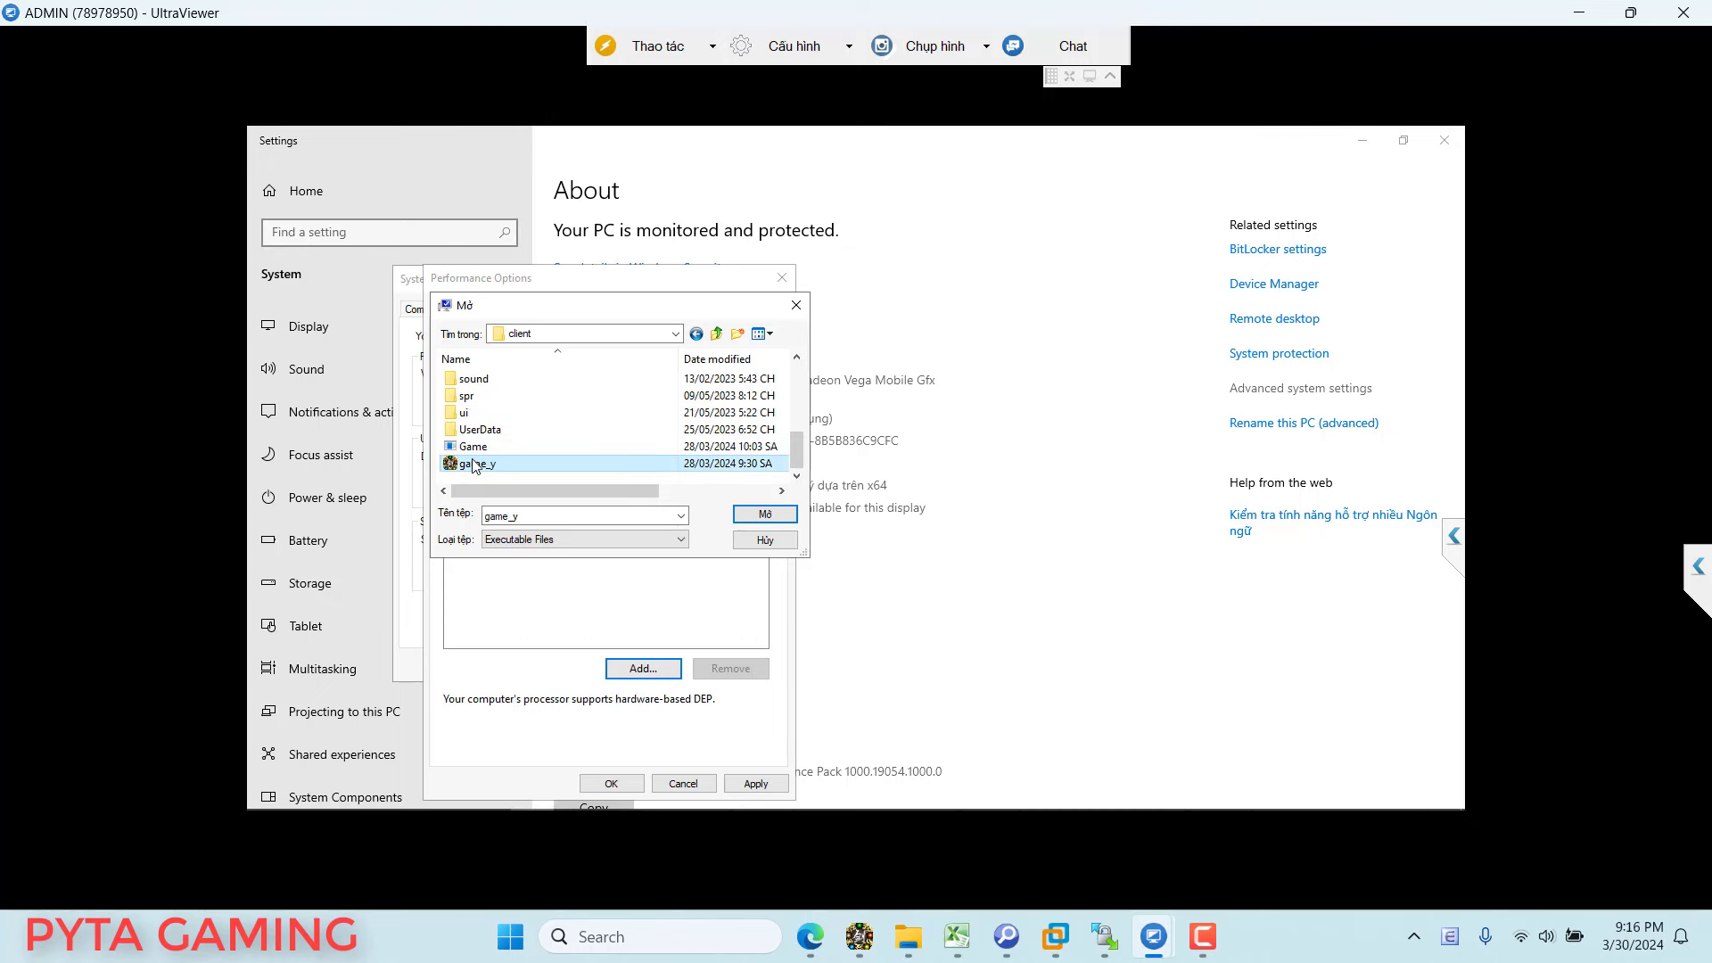
# Step: Save the game_y DEP exception, acknowledge the restart notice, and close the system dialogs
pyautogui.click(763, 515)
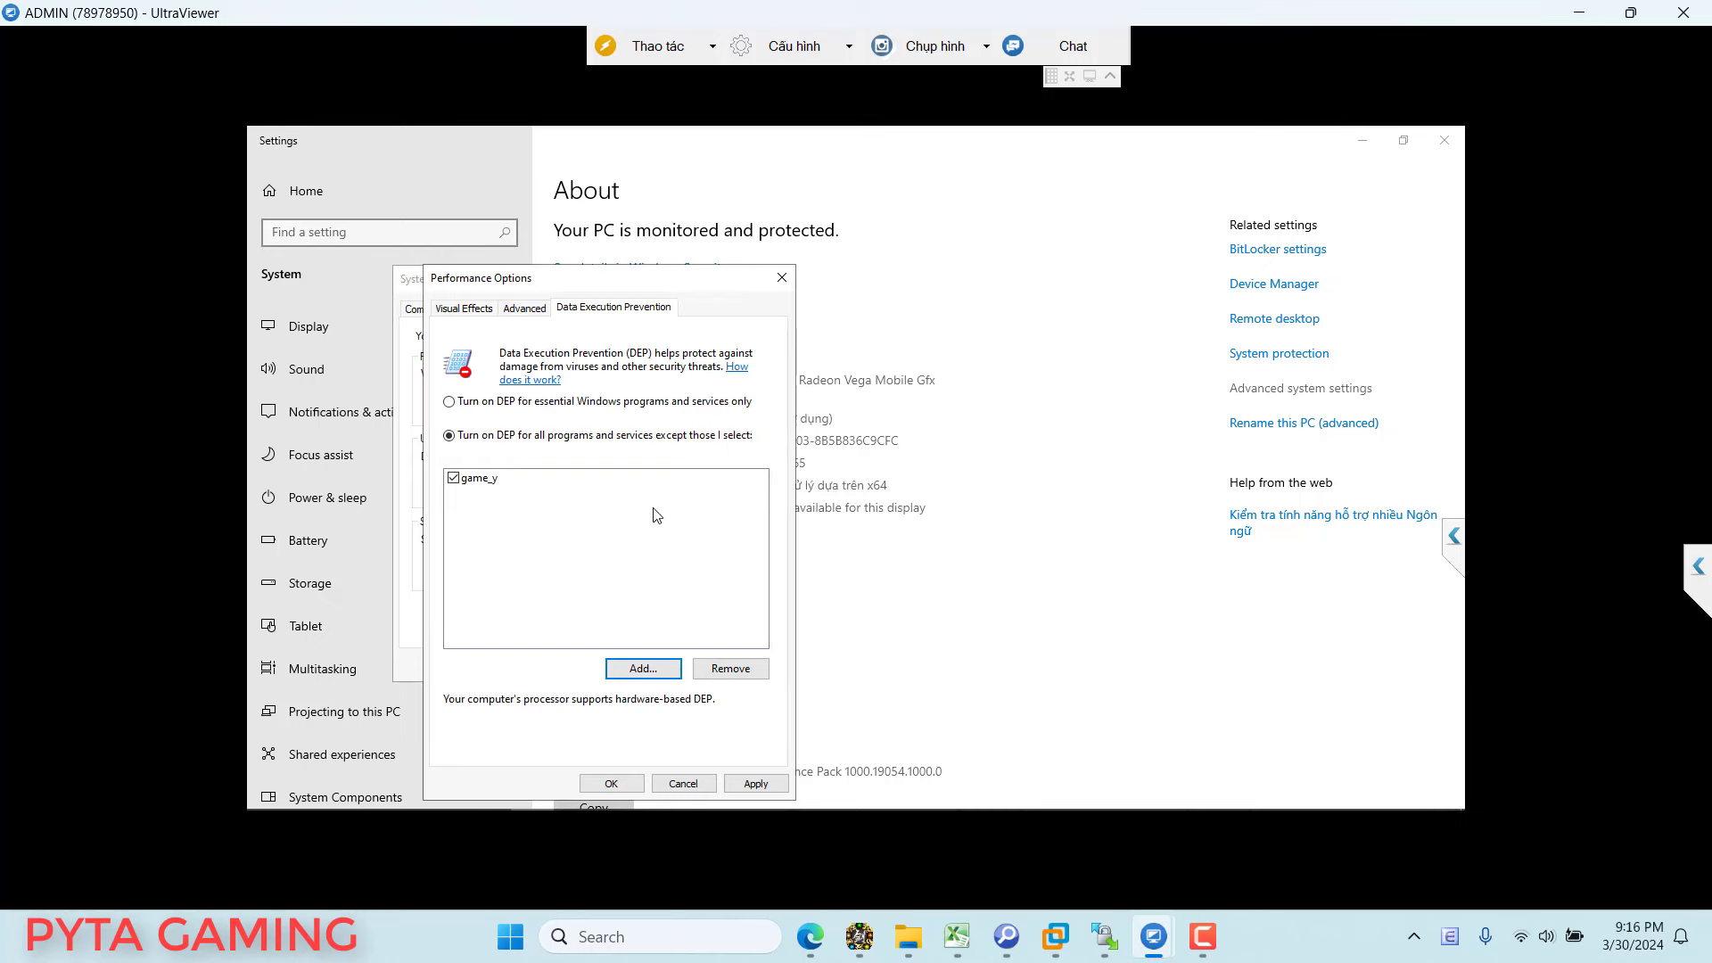
pyautogui.click(489, 481)
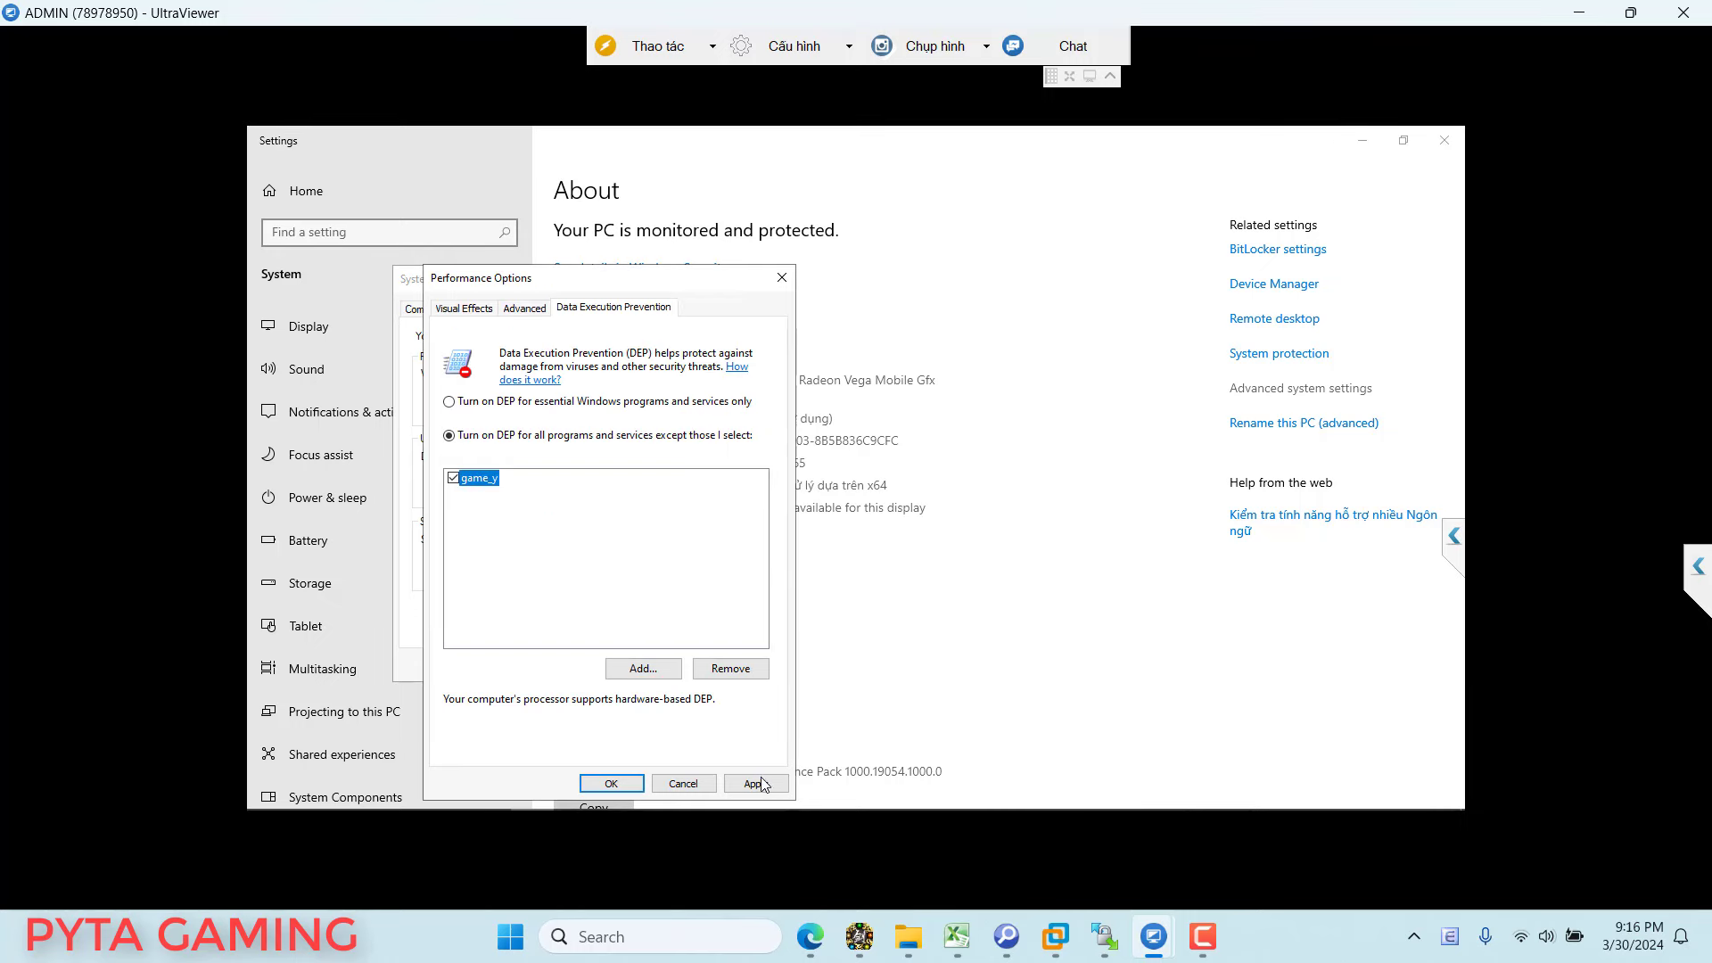
pyautogui.click(758, 785)
pyautogui.click(961, 542)
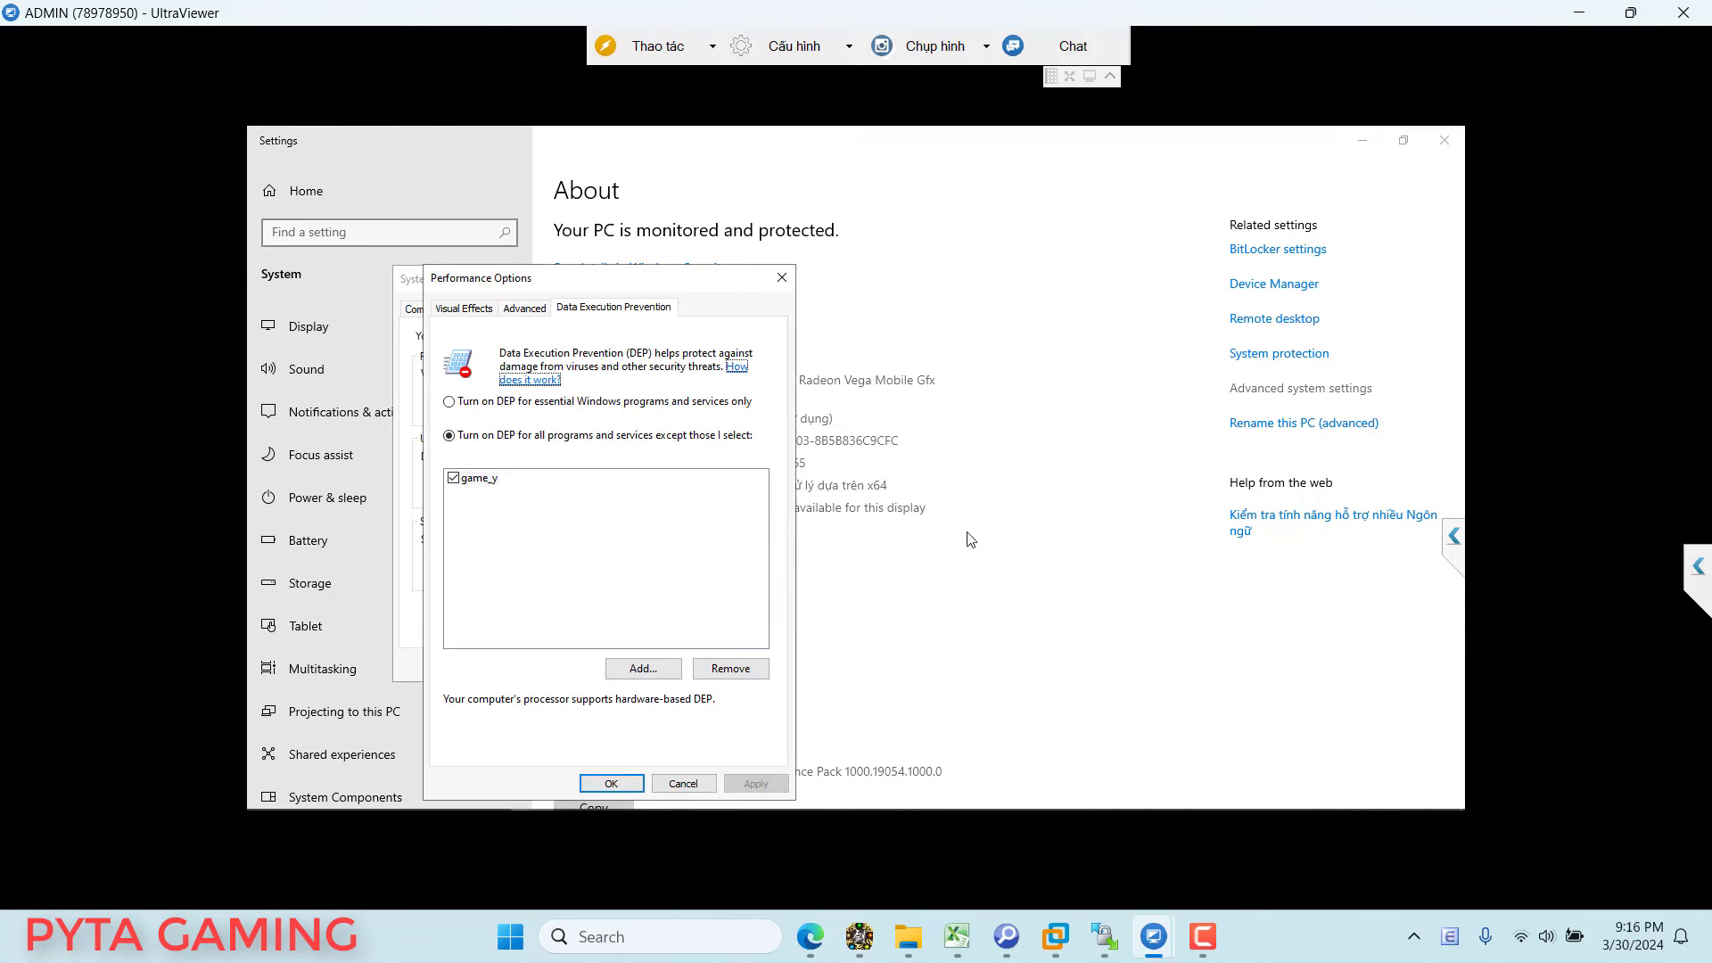
pyautogui.click(612, 783)
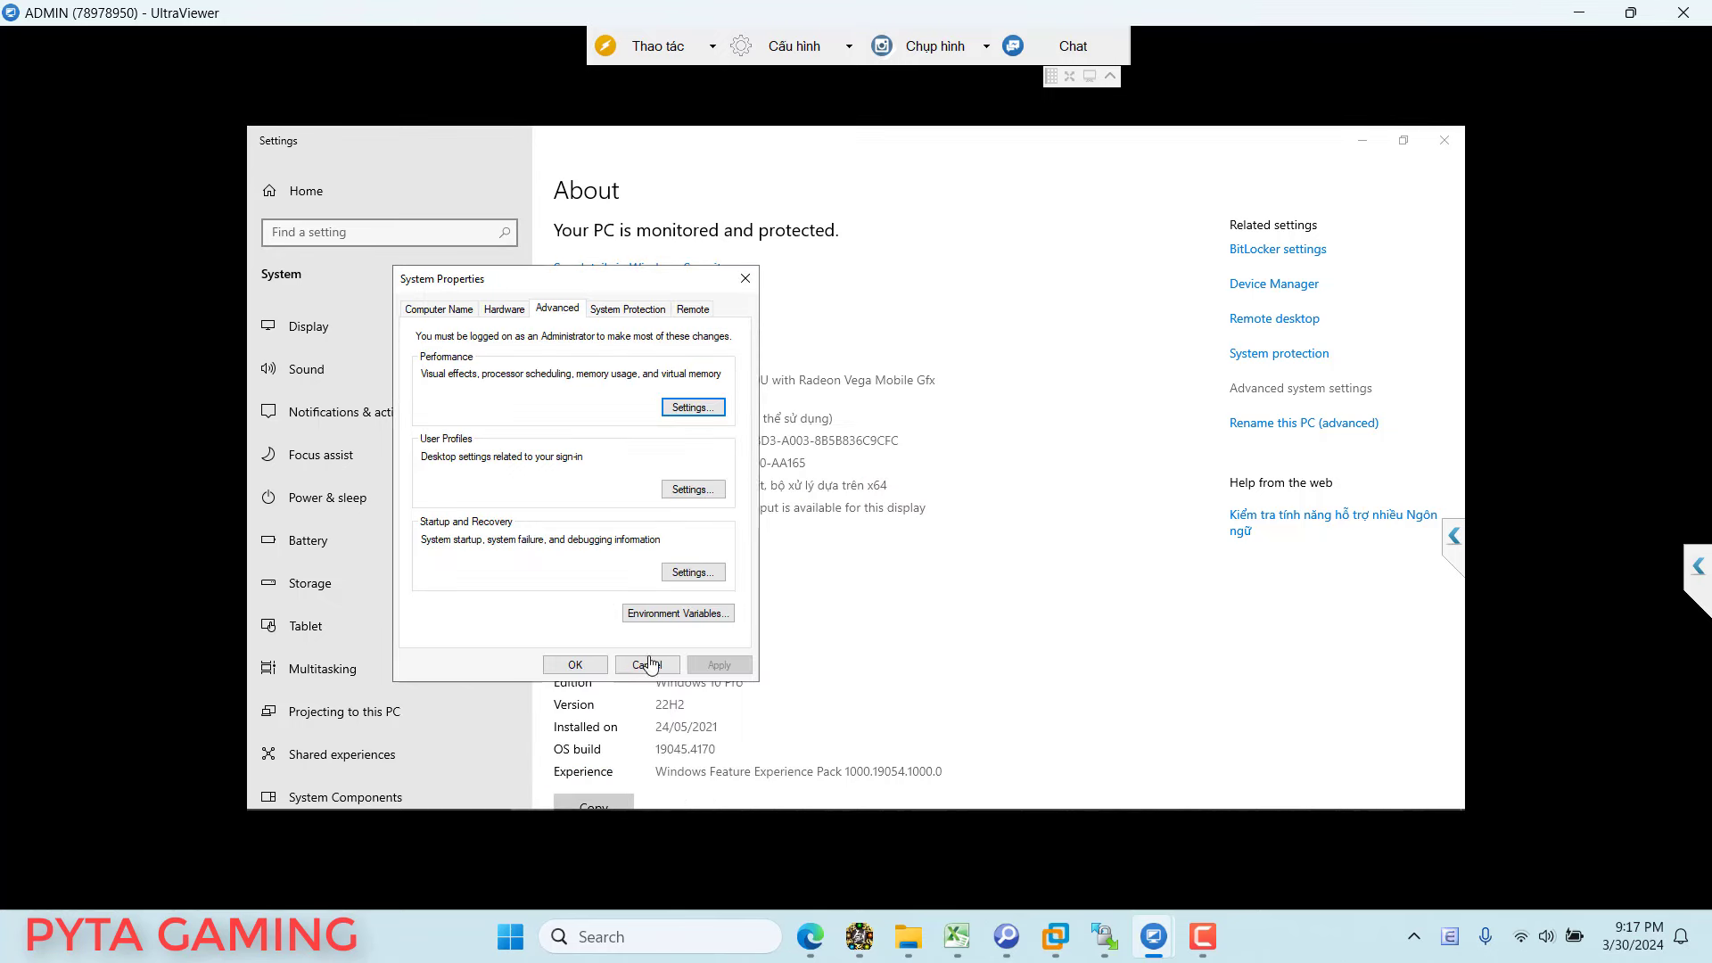
pyautogui.click(575, 665)
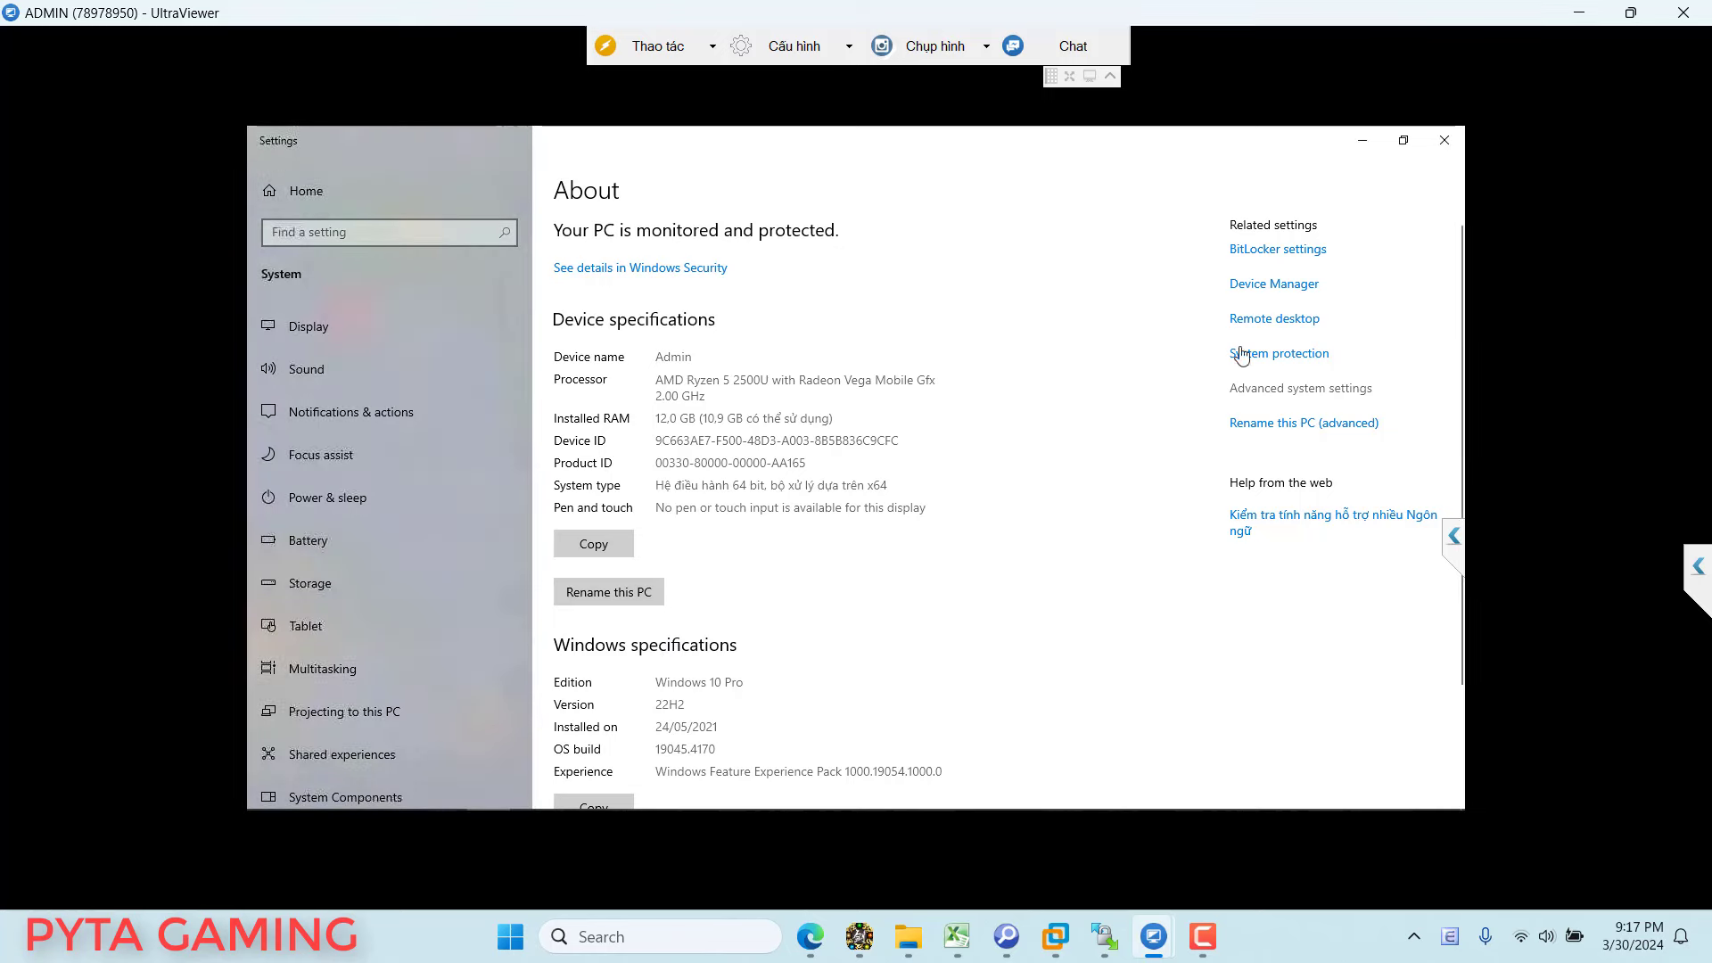
pyautogui.click(1361, 143)
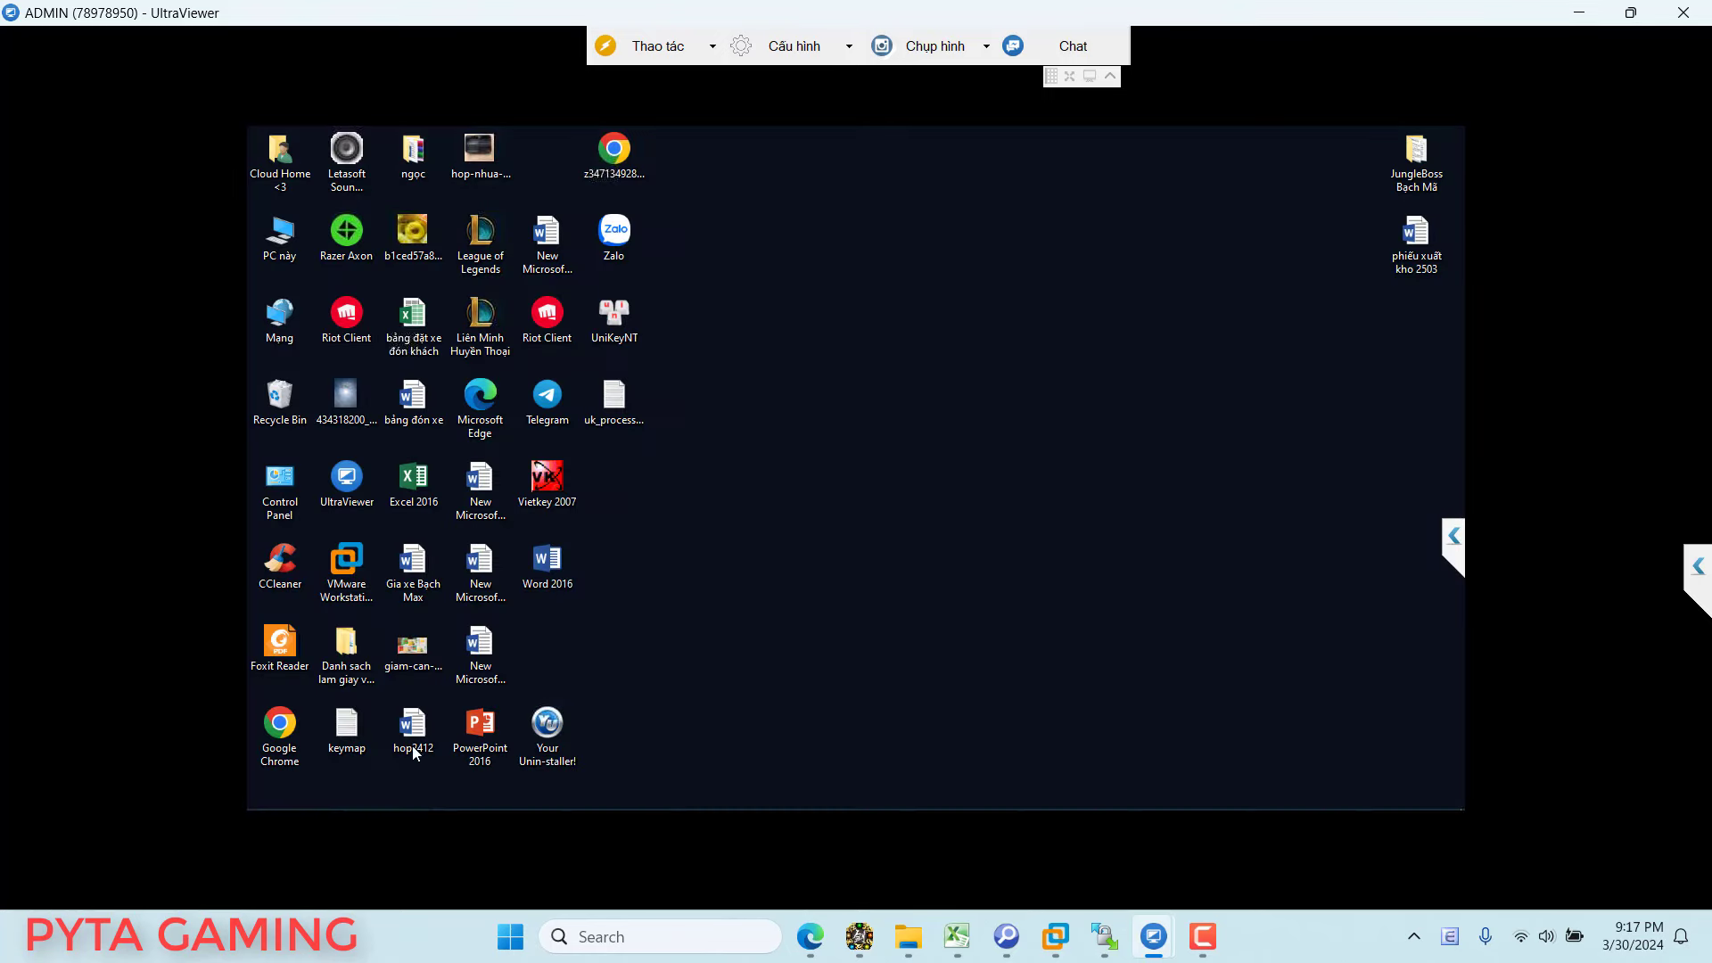
# Step: Test-launch Game from the jx82 client folder, close its console, and reselect game_y
pyautogui.click(366, 796)
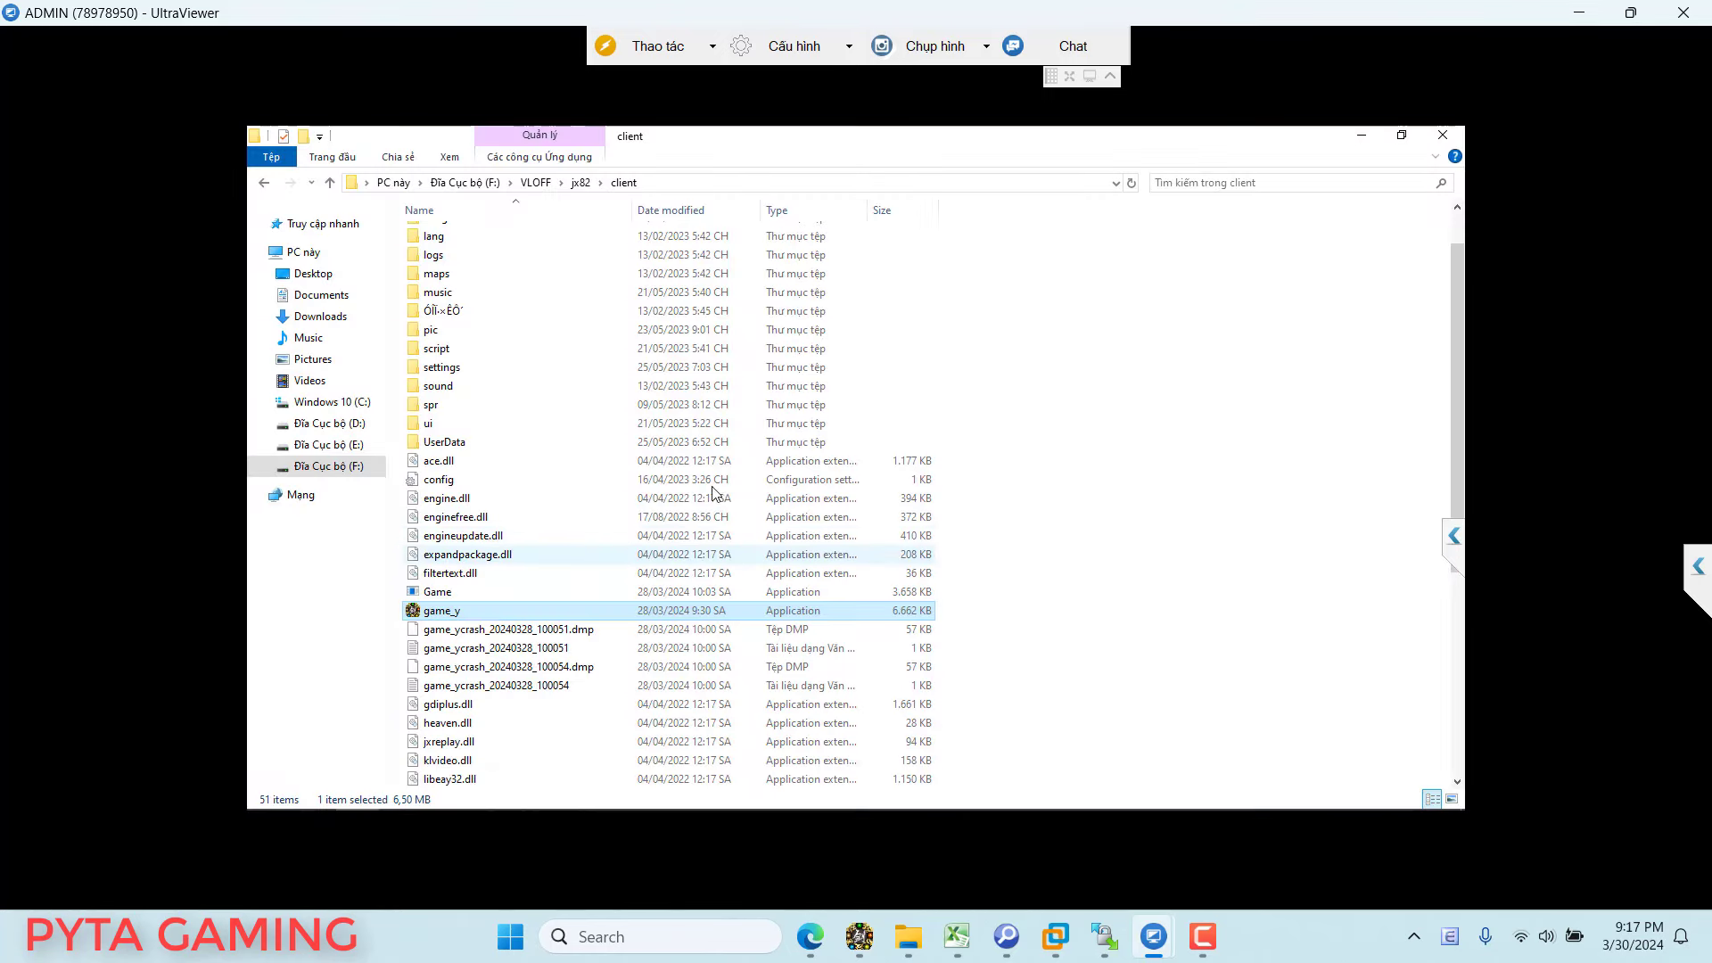
pyautogui.click(439, 593)
pyautogui.doubleClick(443, 599)
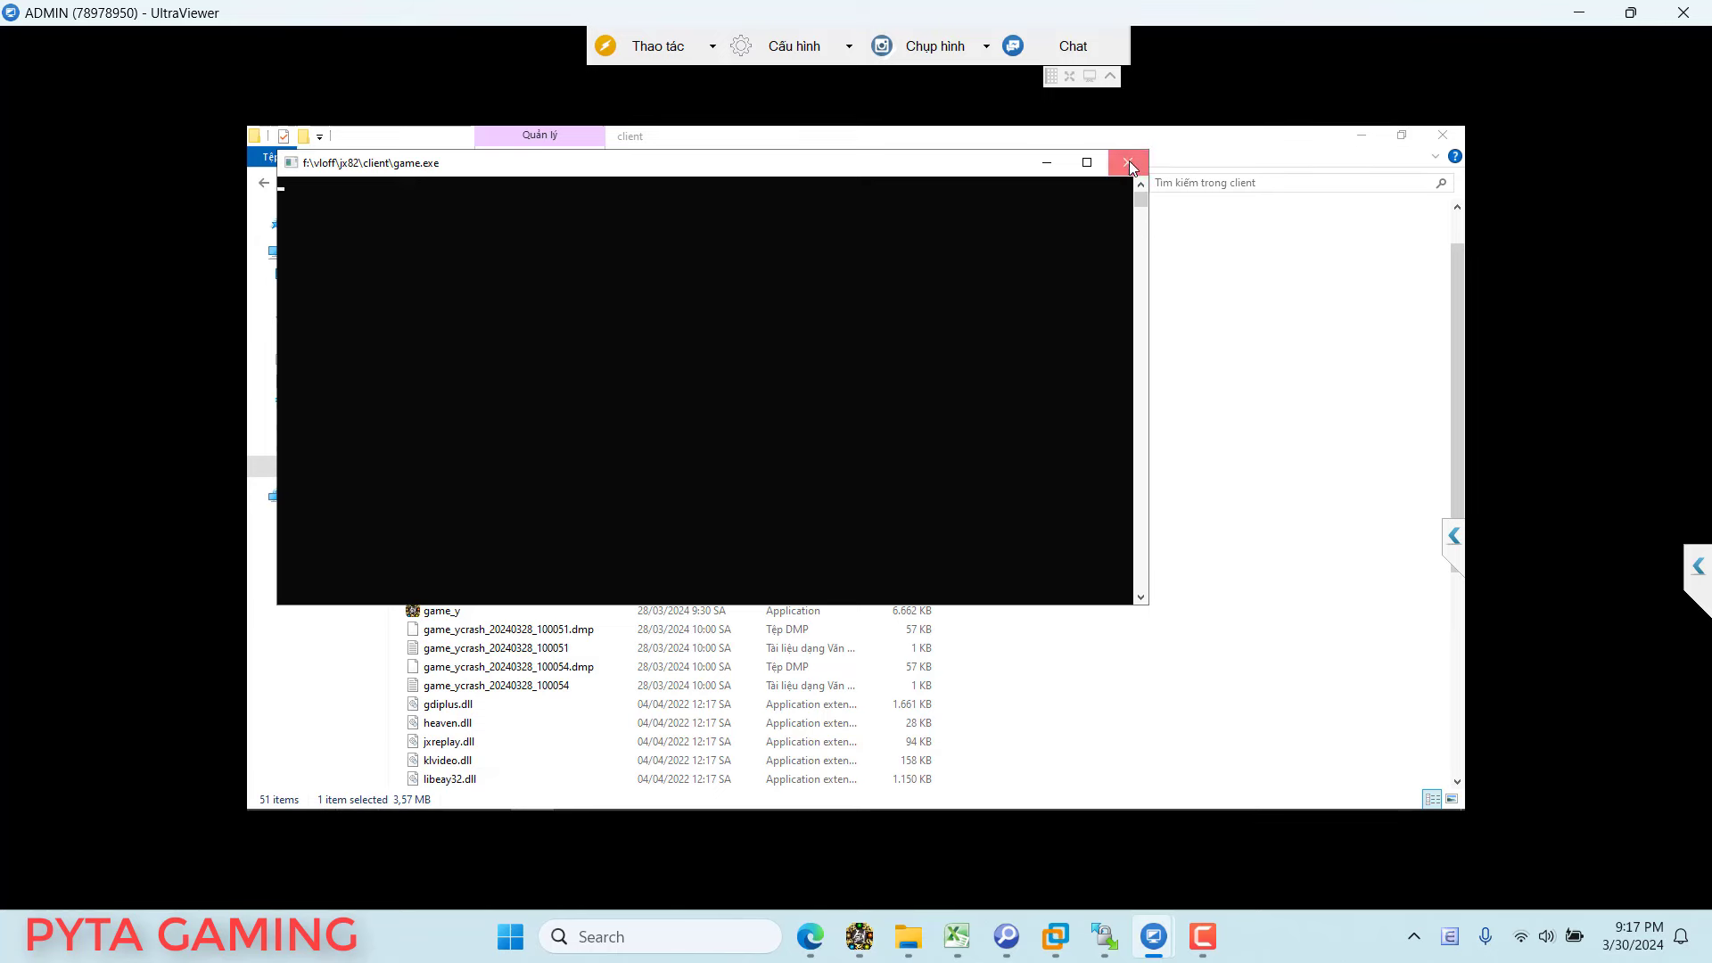
pyautogui.click(1127, 162)
pyautogui.click(449, 612)
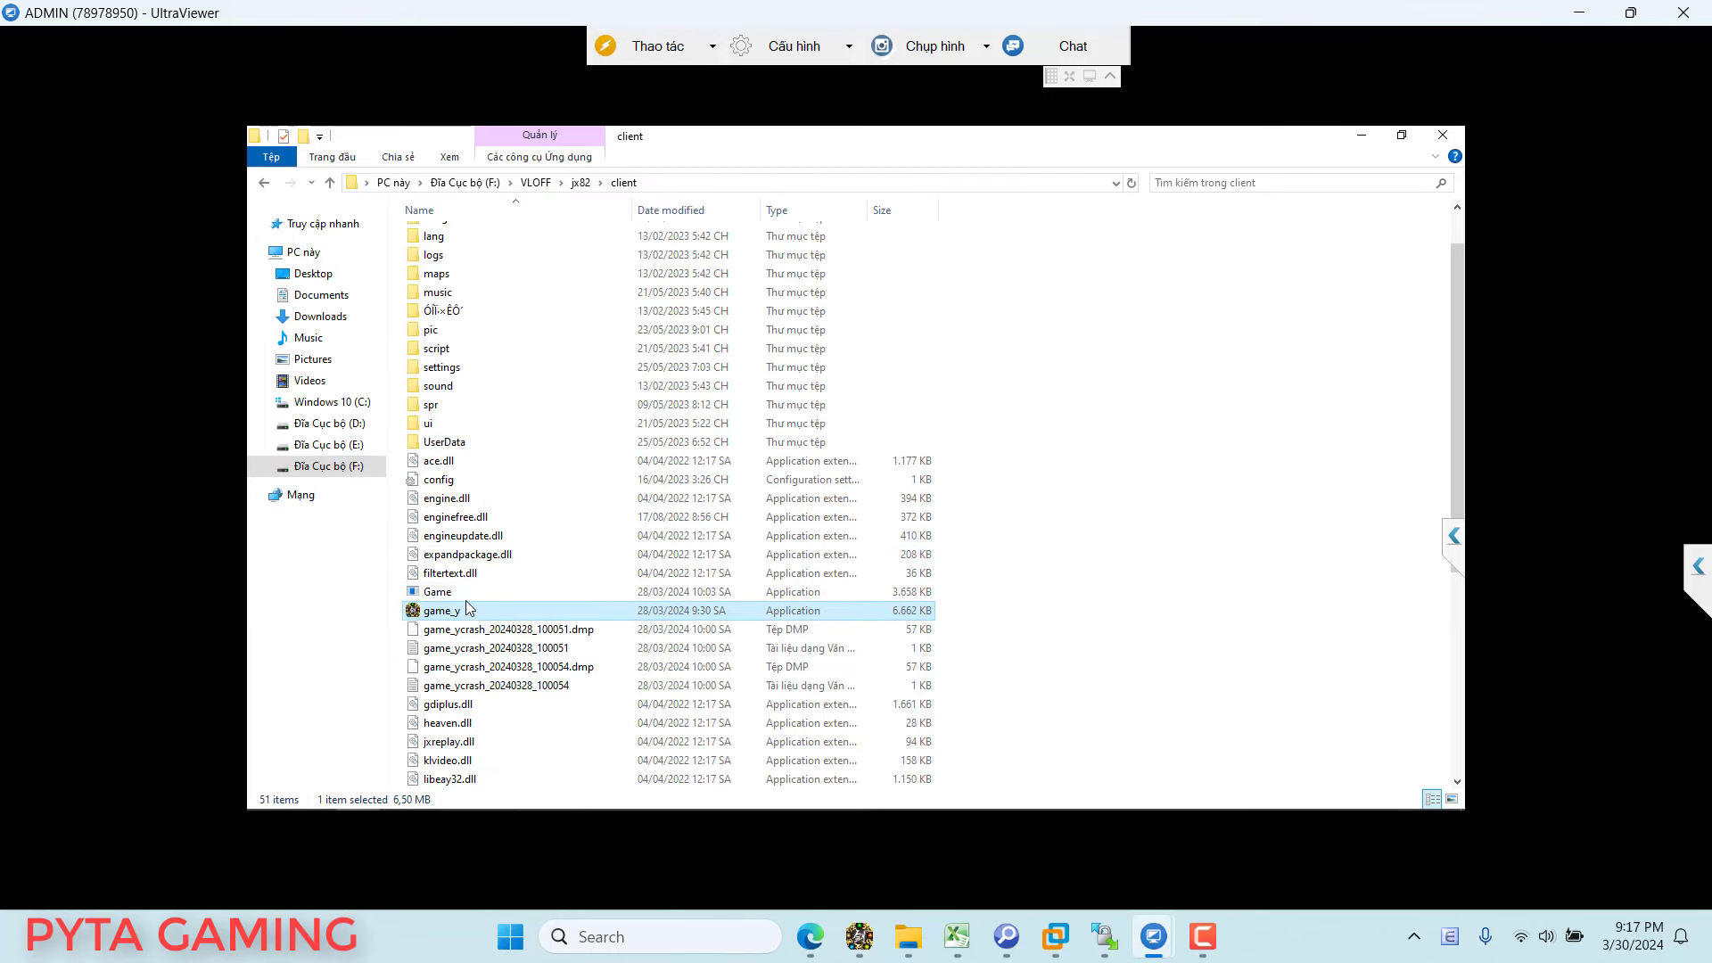
pyautogui.press('Up')
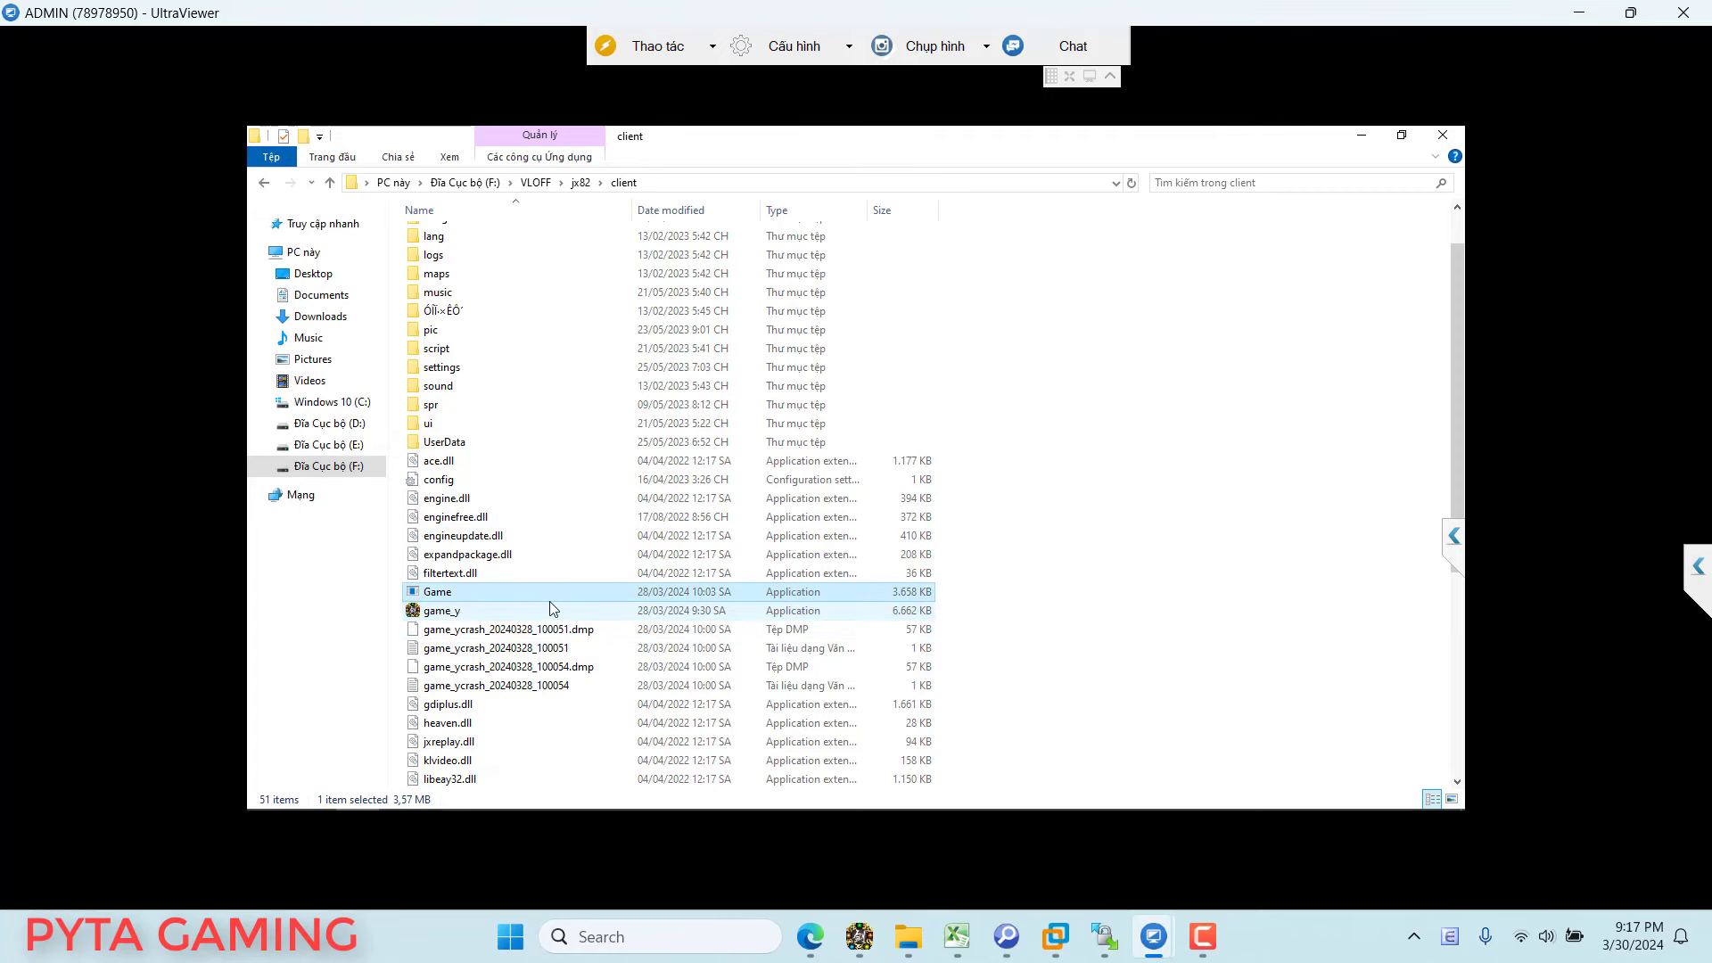
pyautogui.press('Down')
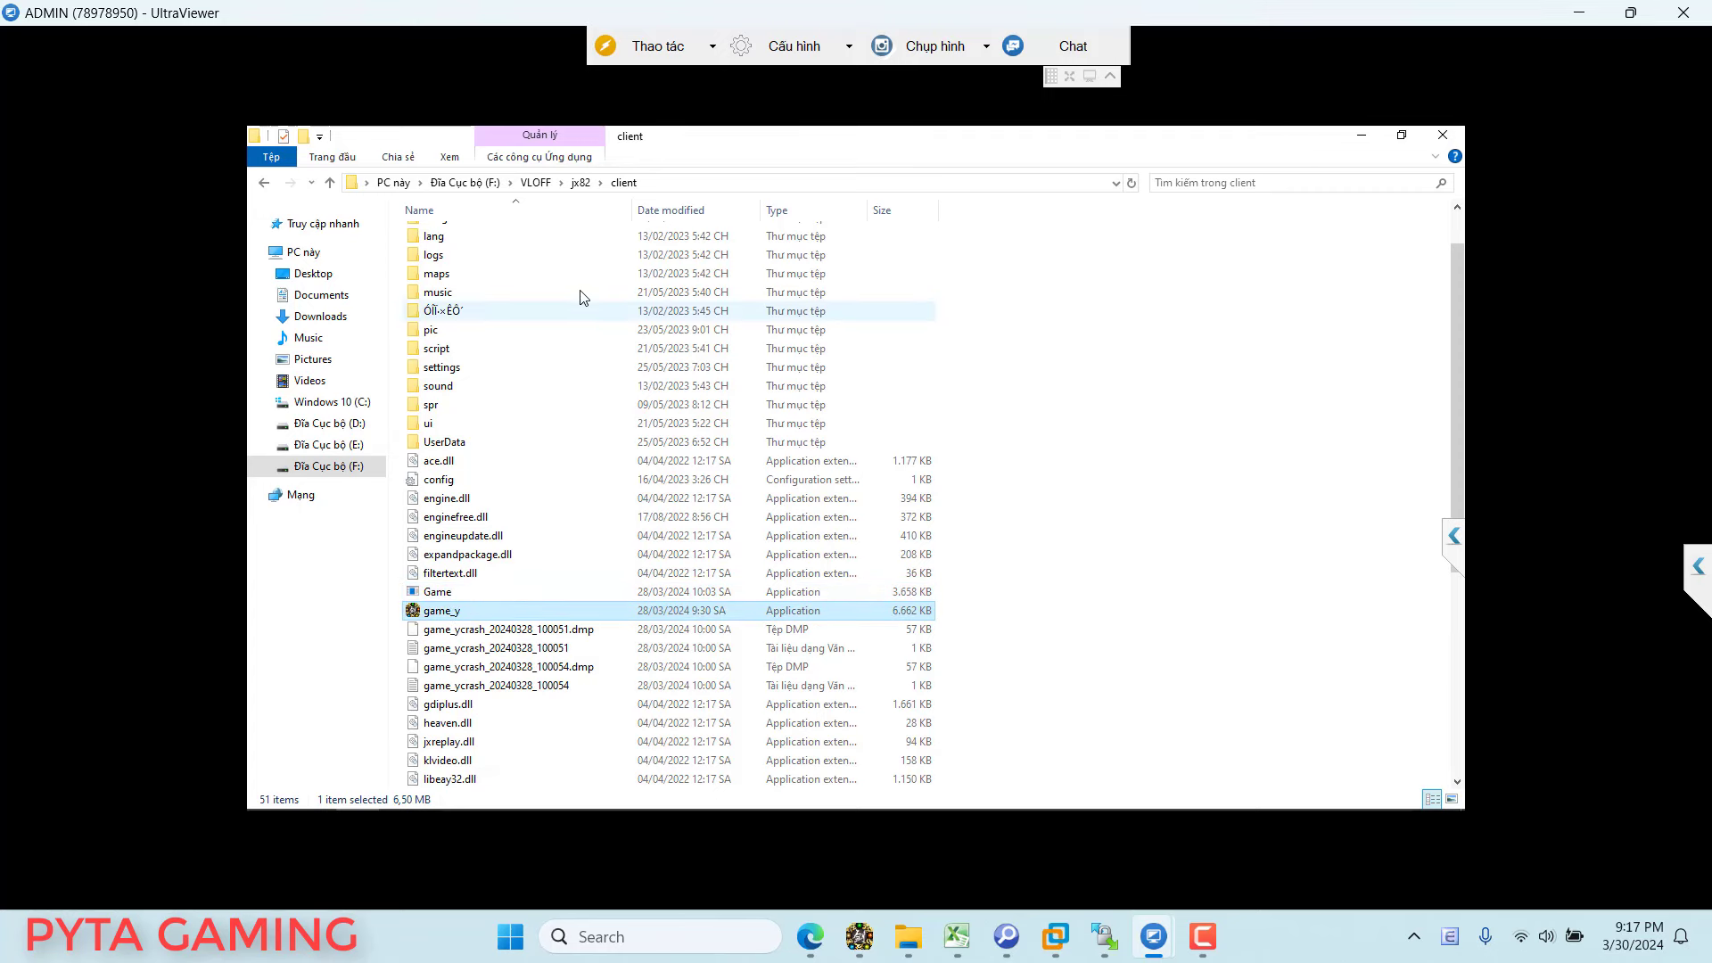
# Step: Go up to VLOFF and open jx82.rar in WinRAR down to its client folder
pyautogui.click(581, 182)
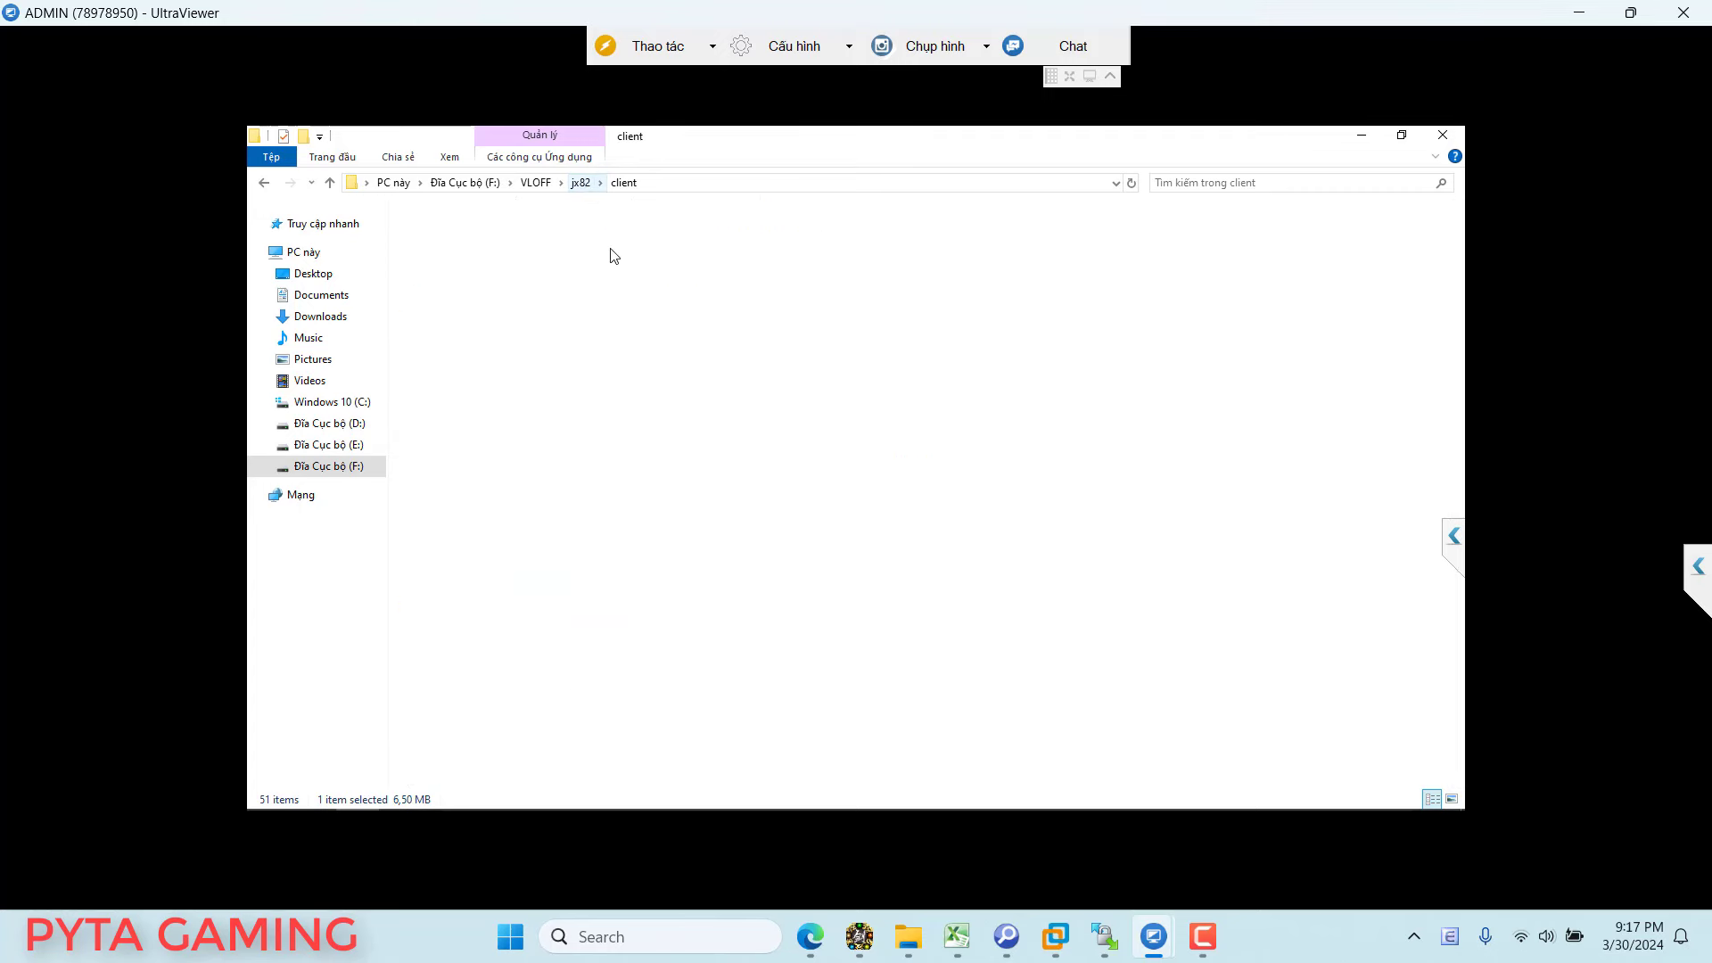
pyautogui.hotkey('alt', 'Up')
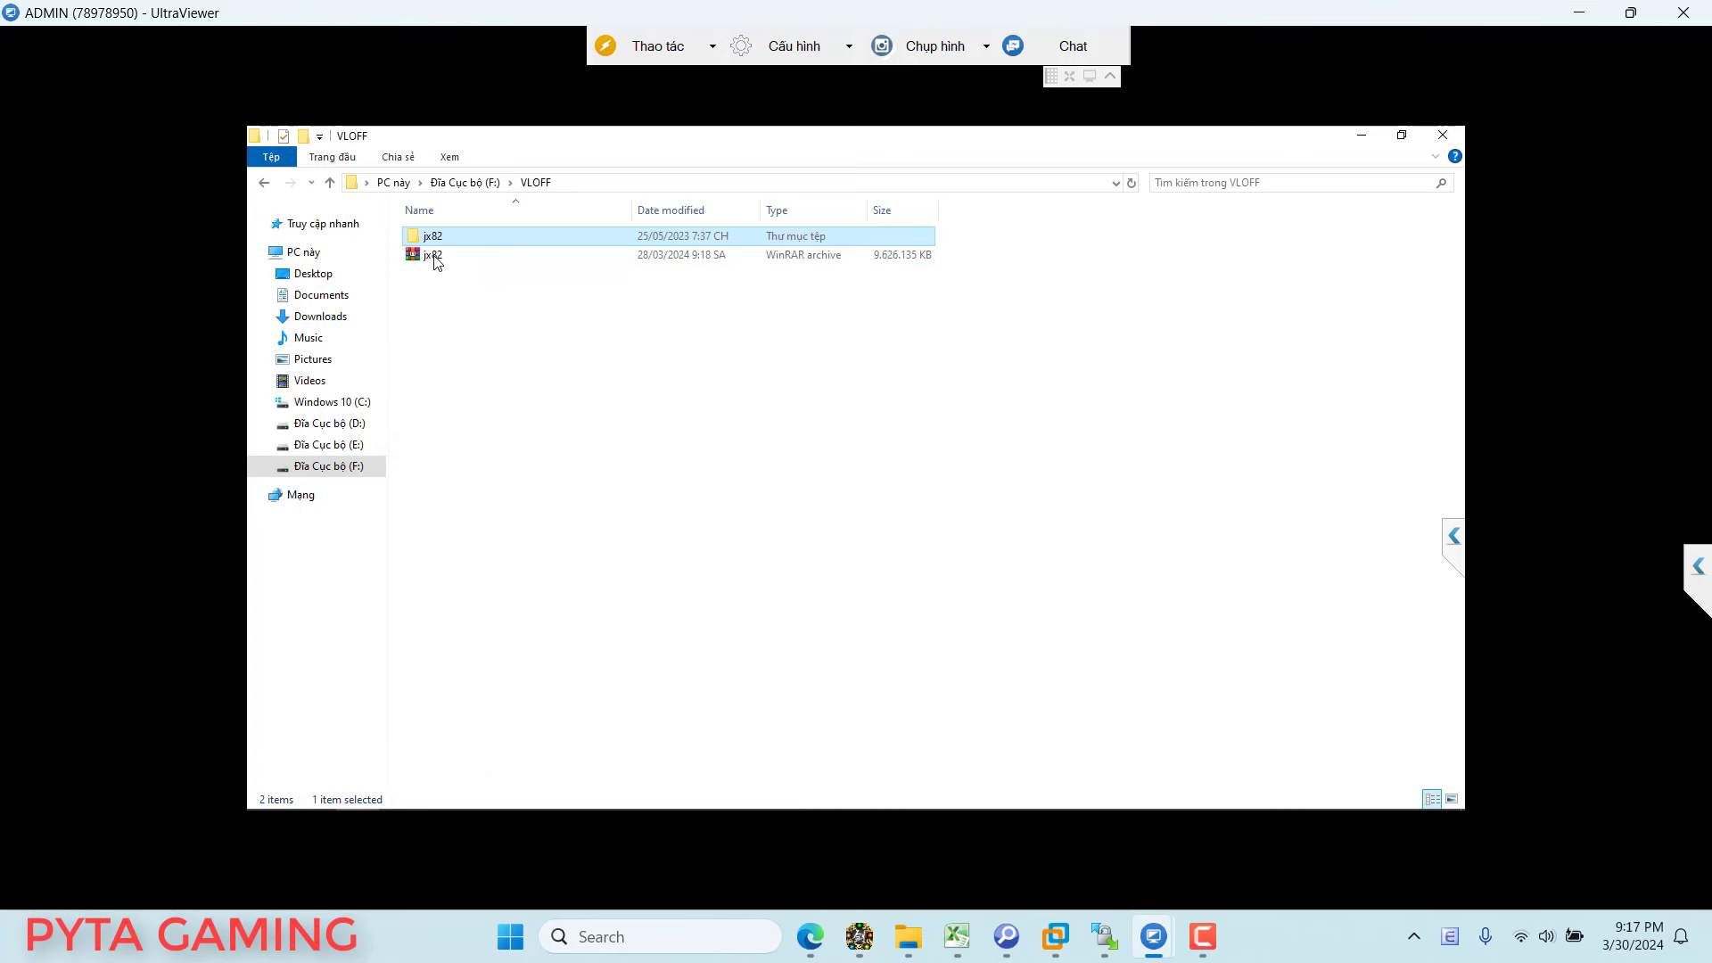
pyautogui.doubleClick(437, 257)
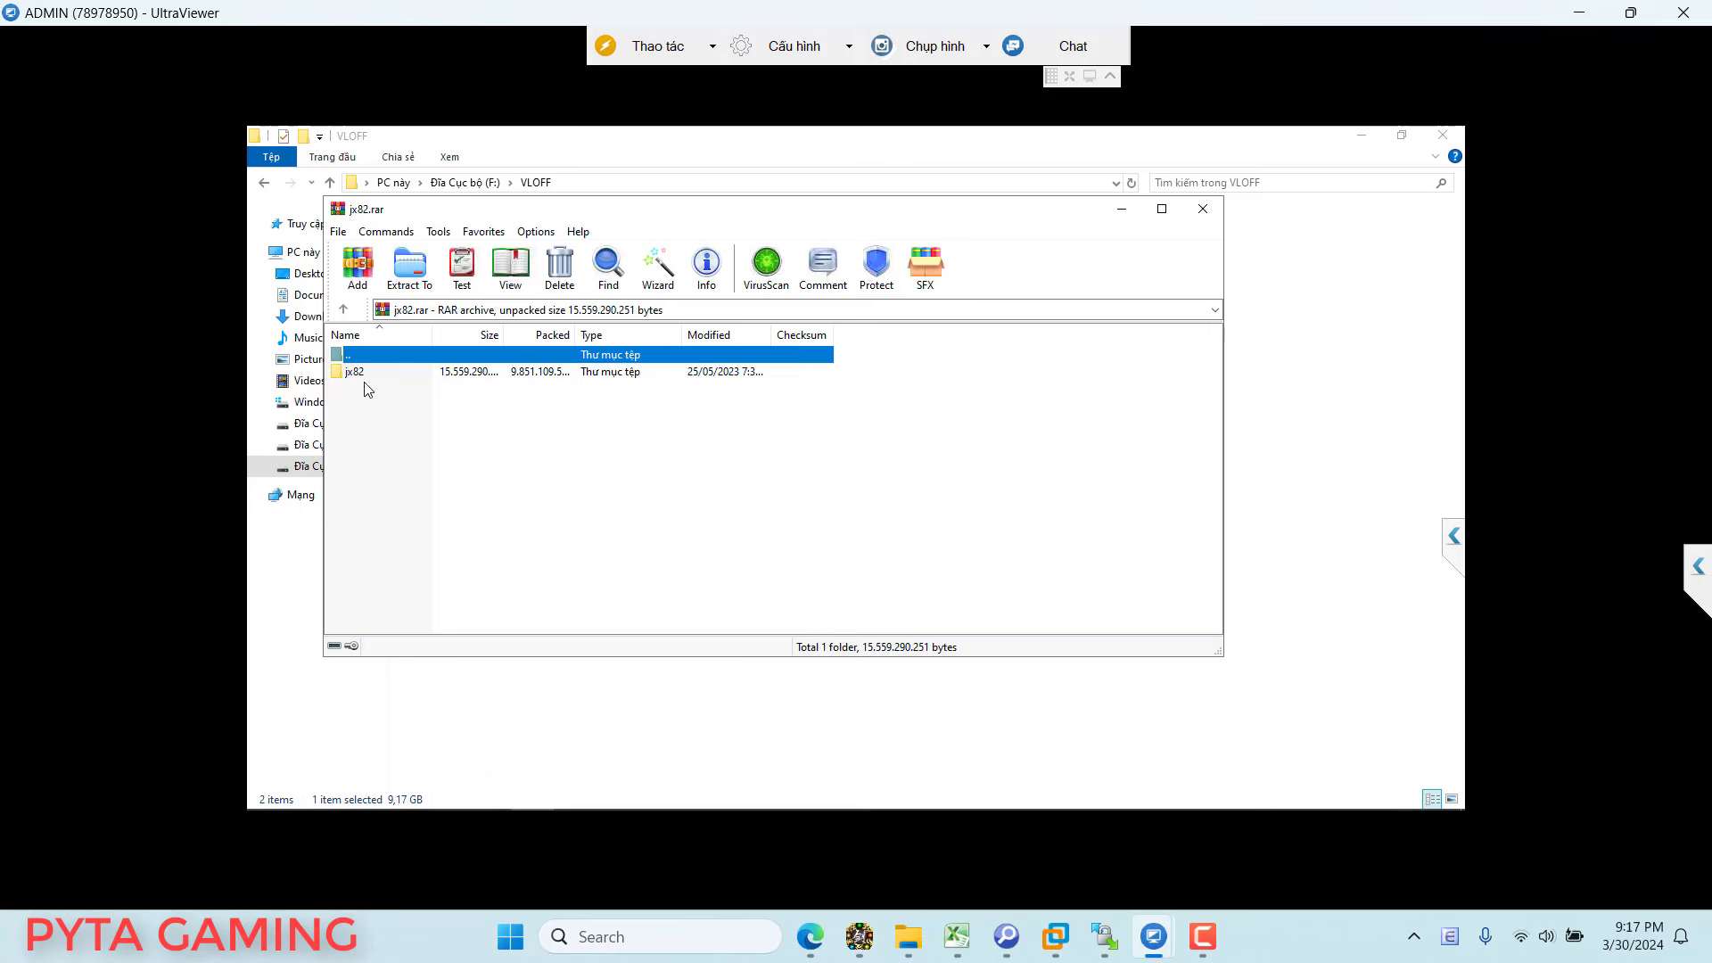
pyautogui.doubleClick(356, 372)
pyautogui.doubleClick(361, 375)
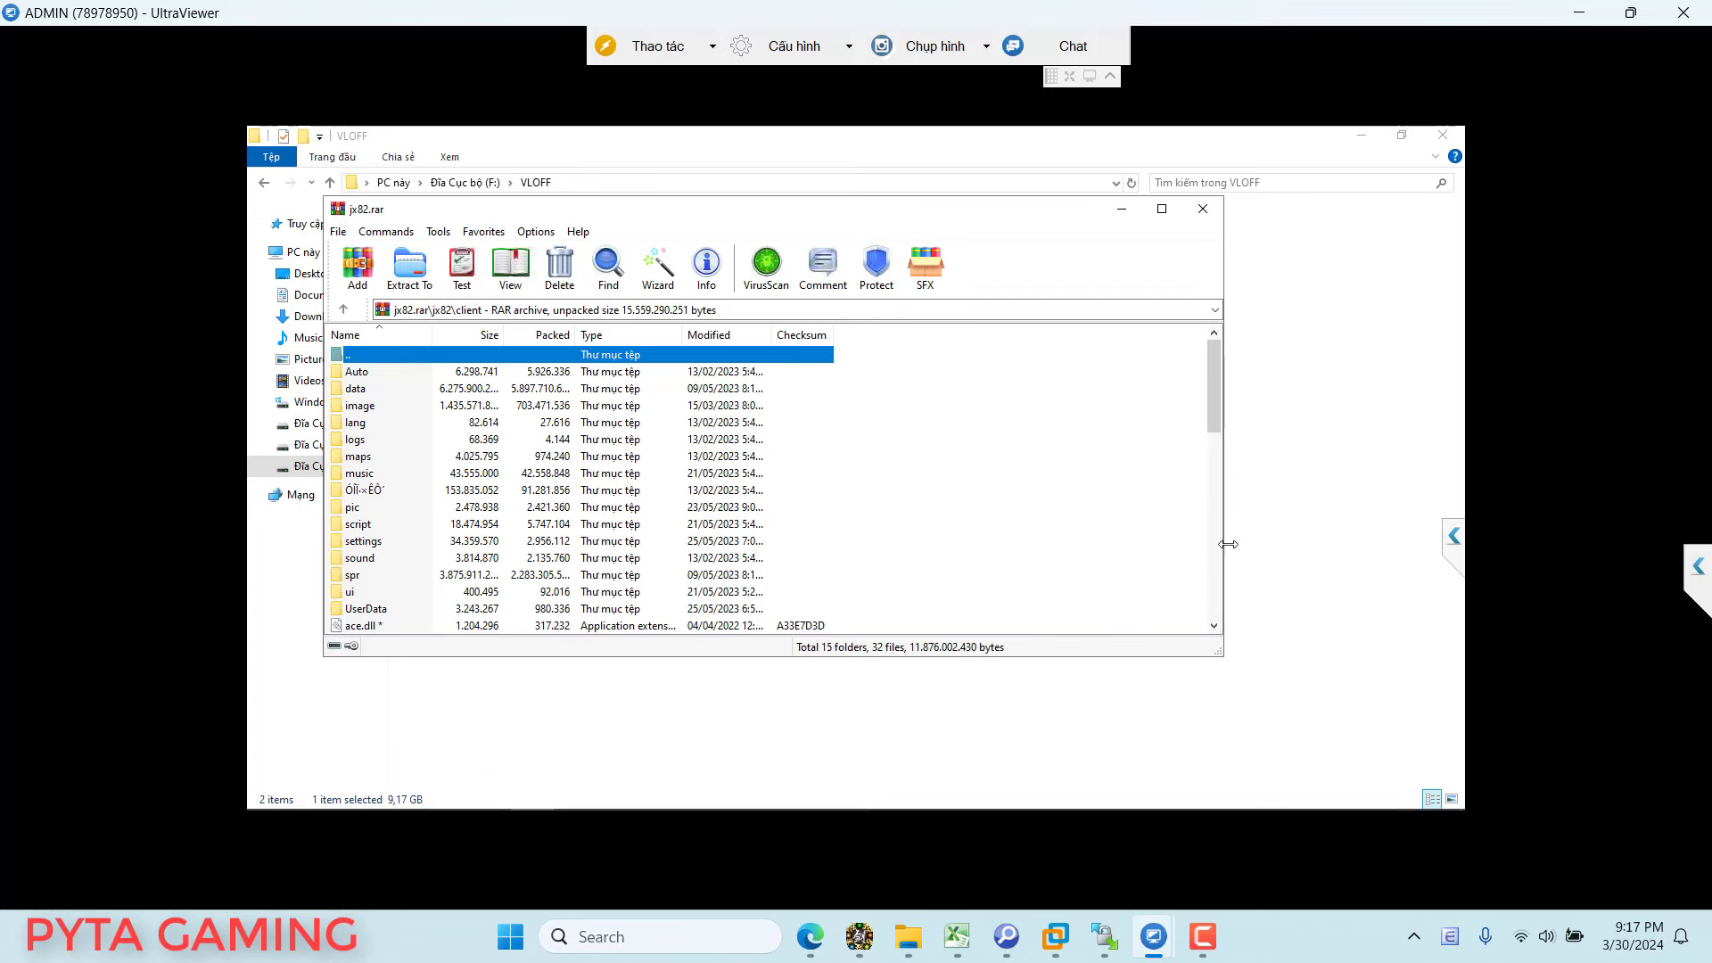
# Step: Reposition the WinRAR window beside Game.exe and game_y.exe, and open jx82 in Explorer
pyautogui.moveTo(1228, 544); pyautogui.dragTo(775, 544)
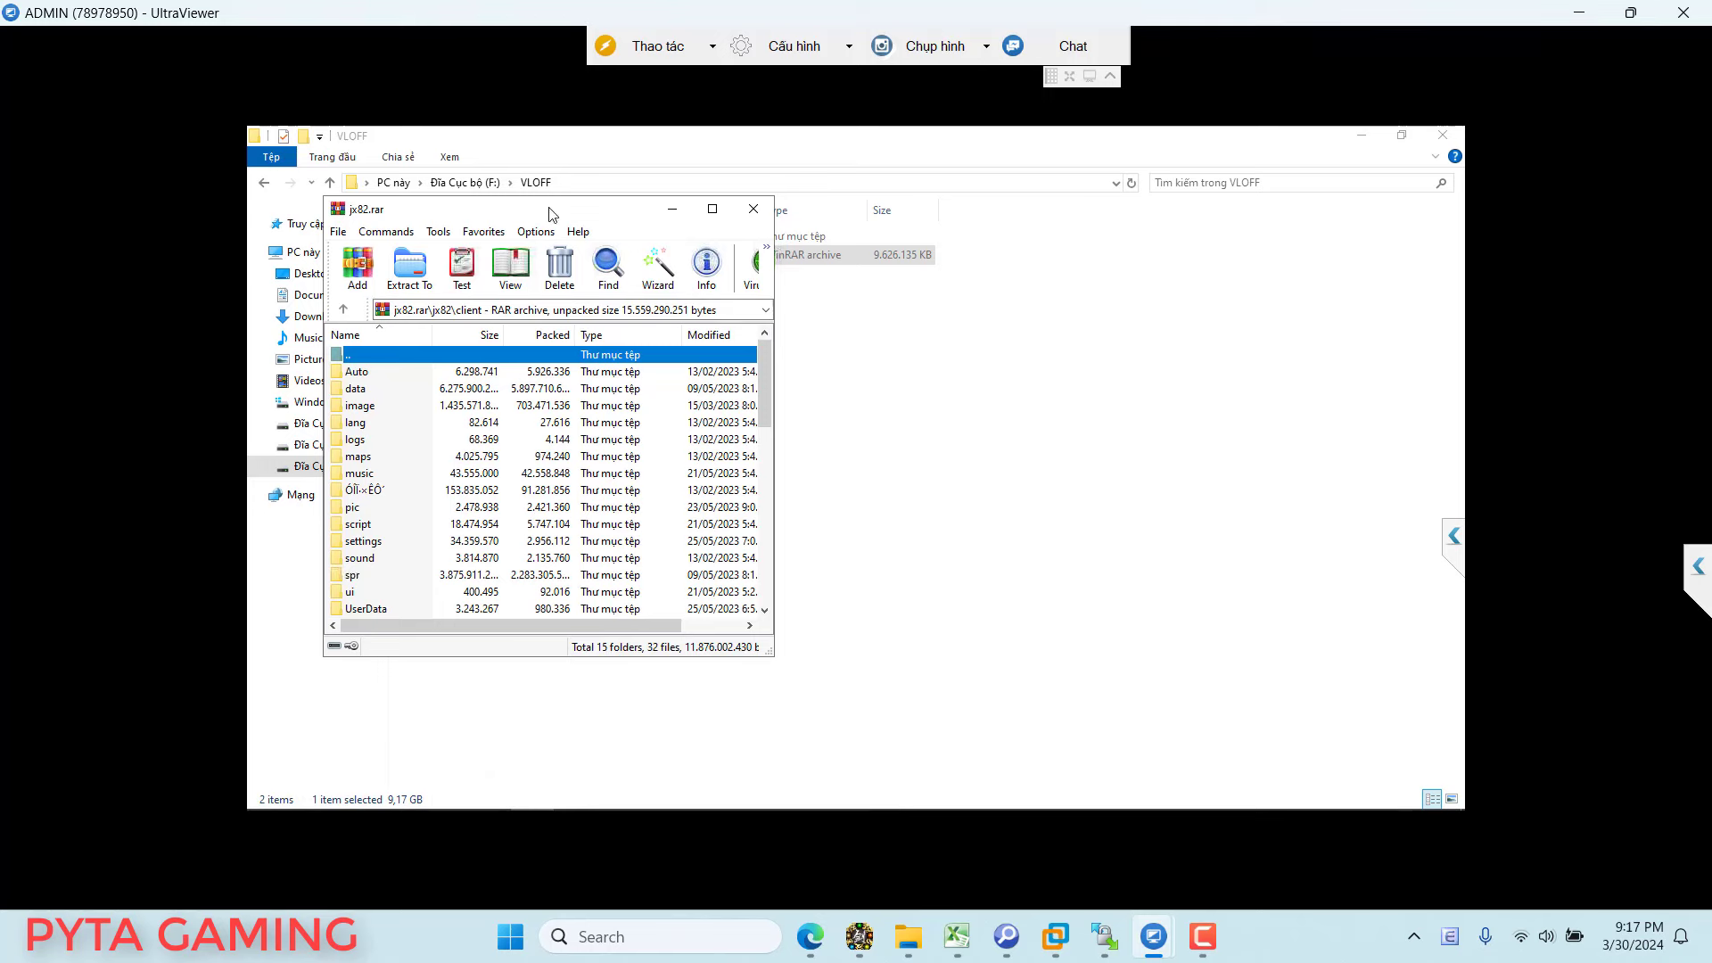
pyautogui.moveTo(549, 214); pyautogui.dragTo(1237, 293)
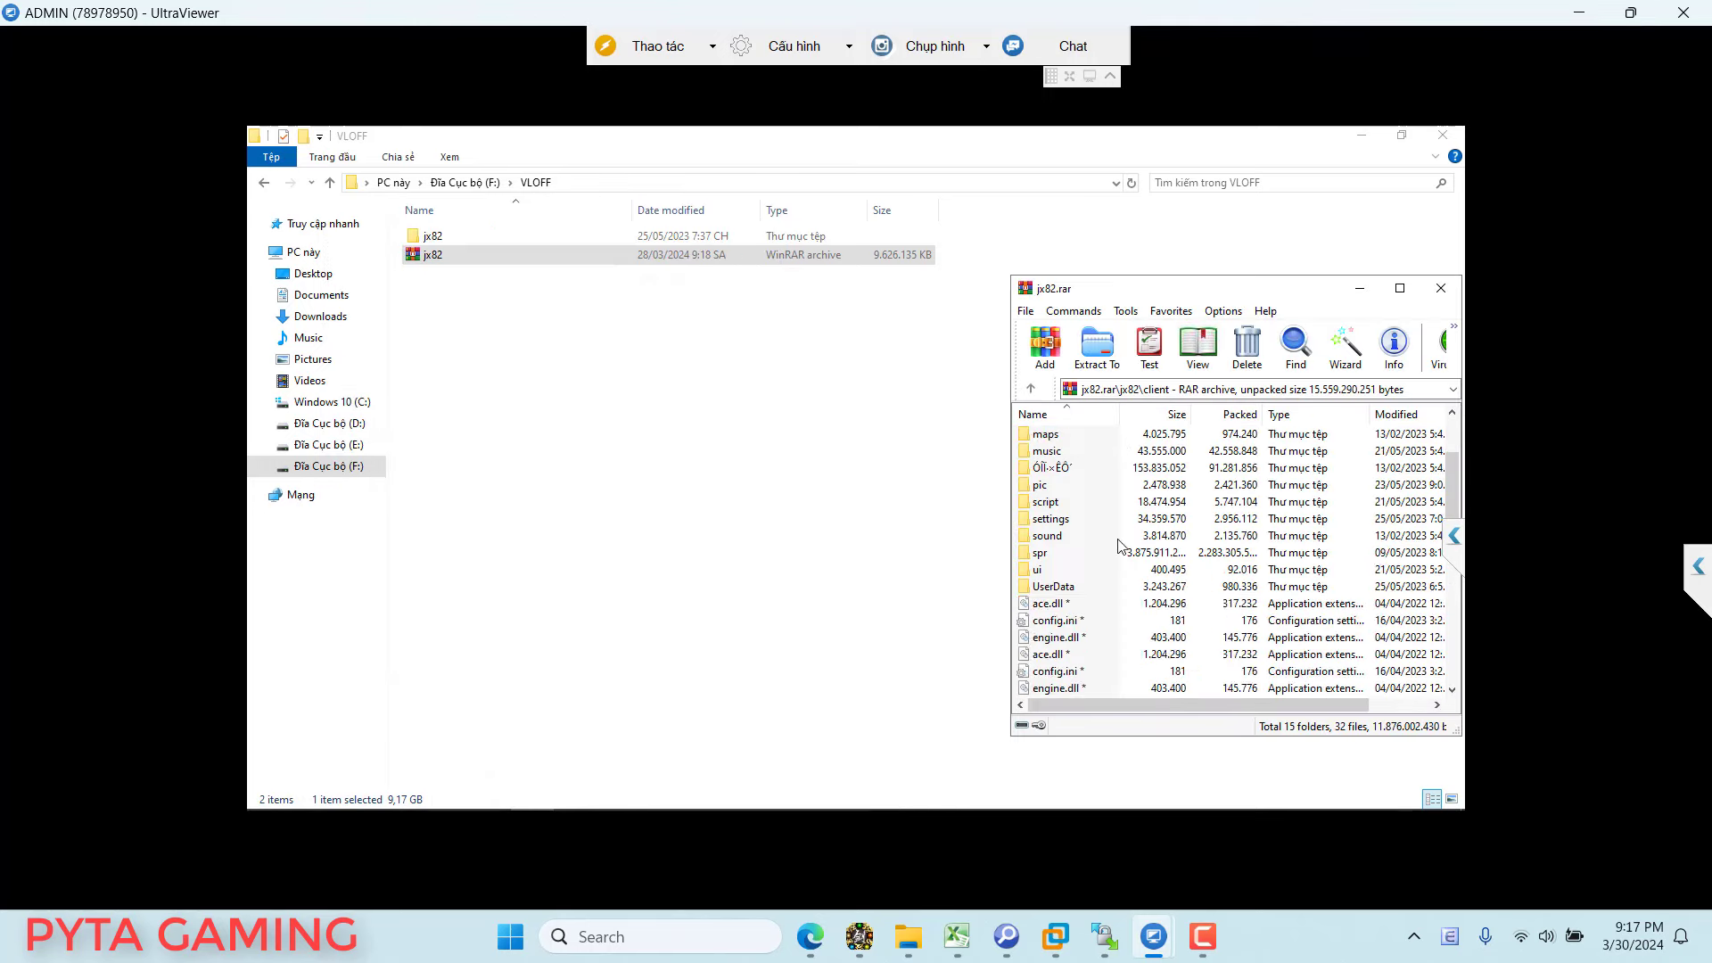
pyautogui.scroll(-4, 1120, 545)
pyautogui.click(1056, 522)
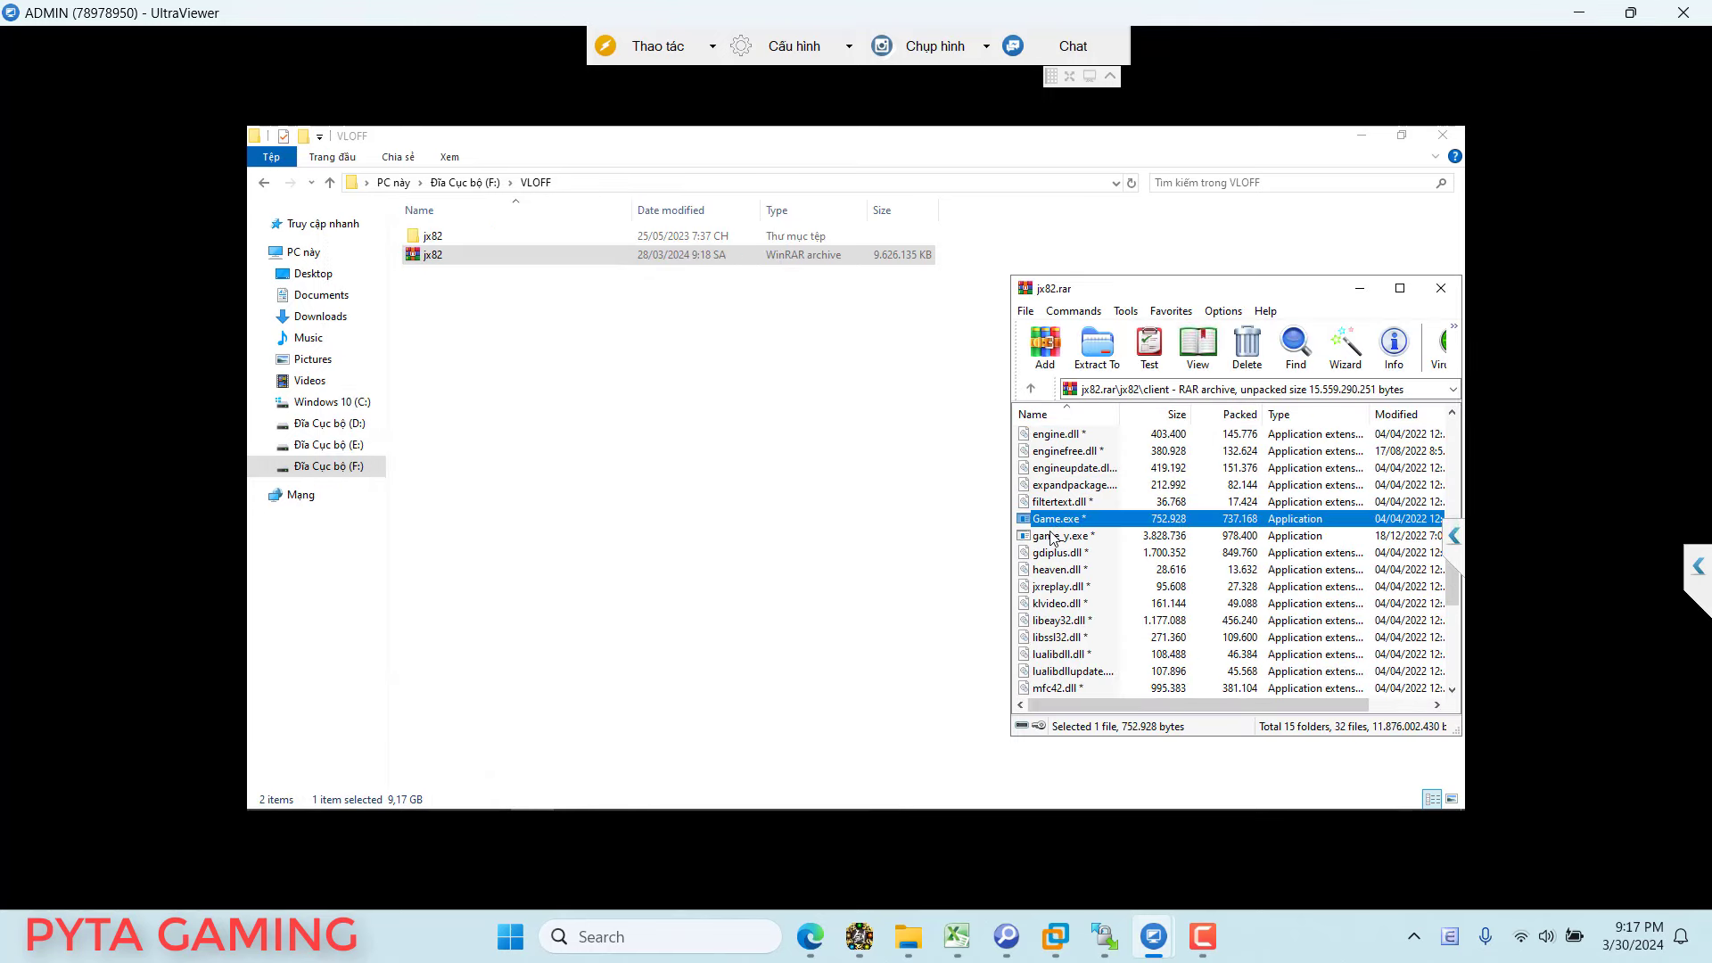
pyautogui.click(1051, 534)
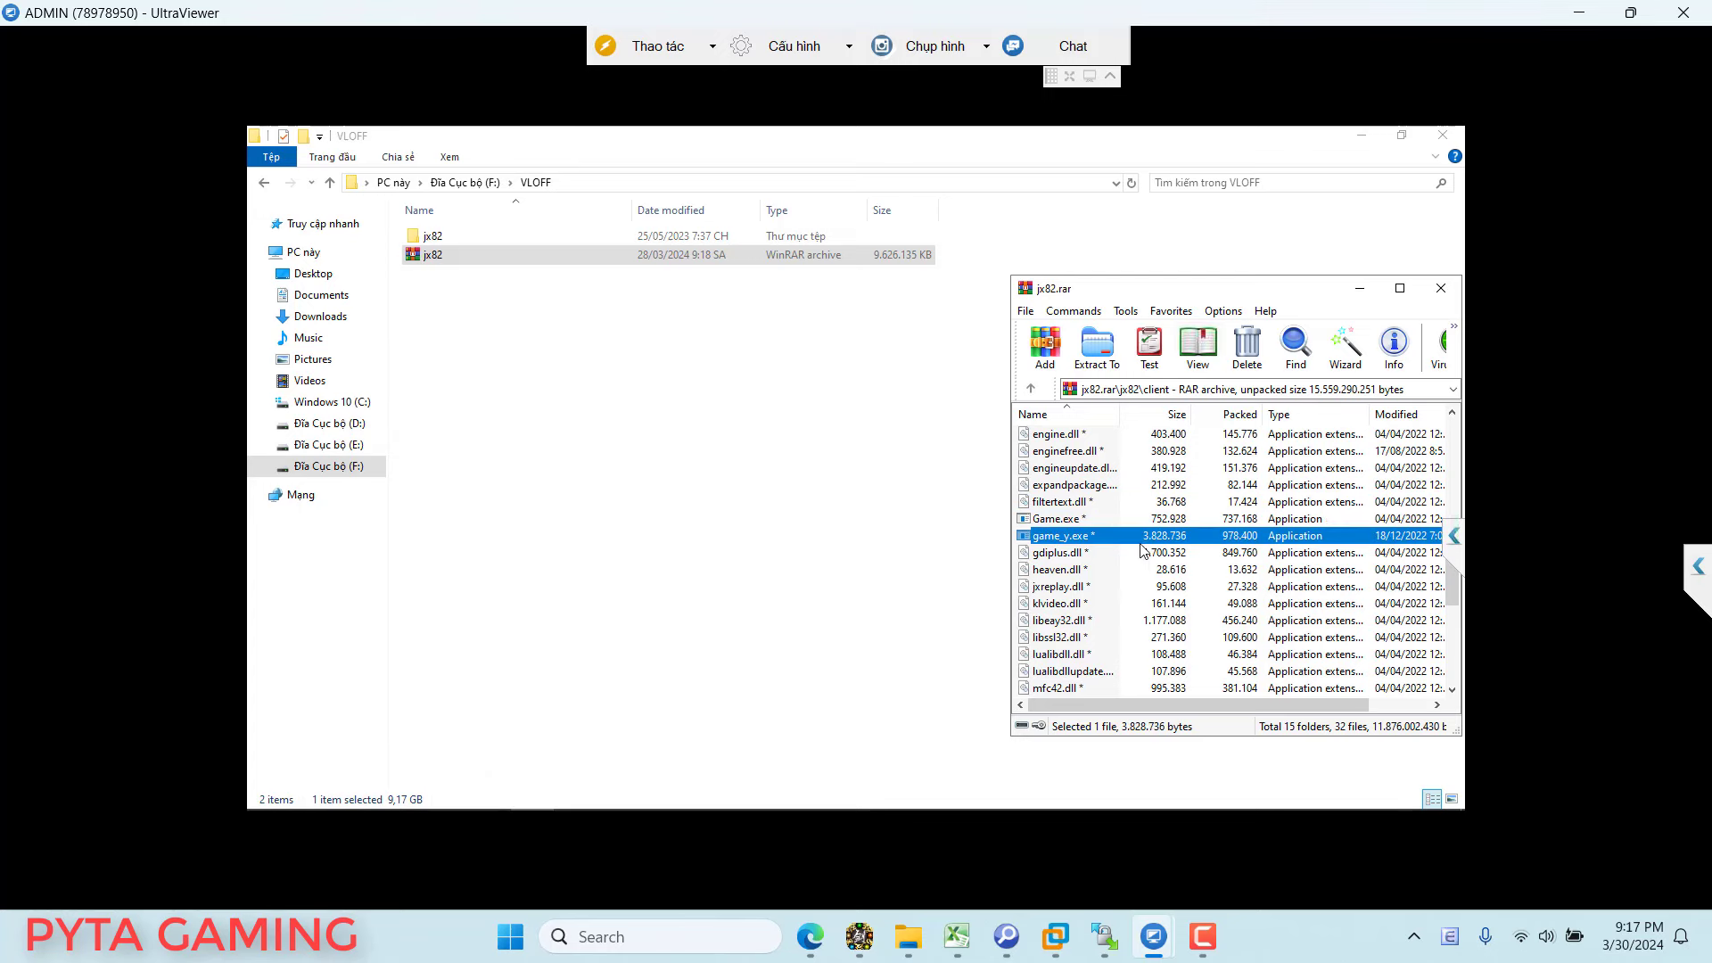
pyautogui.click(1238, 520)
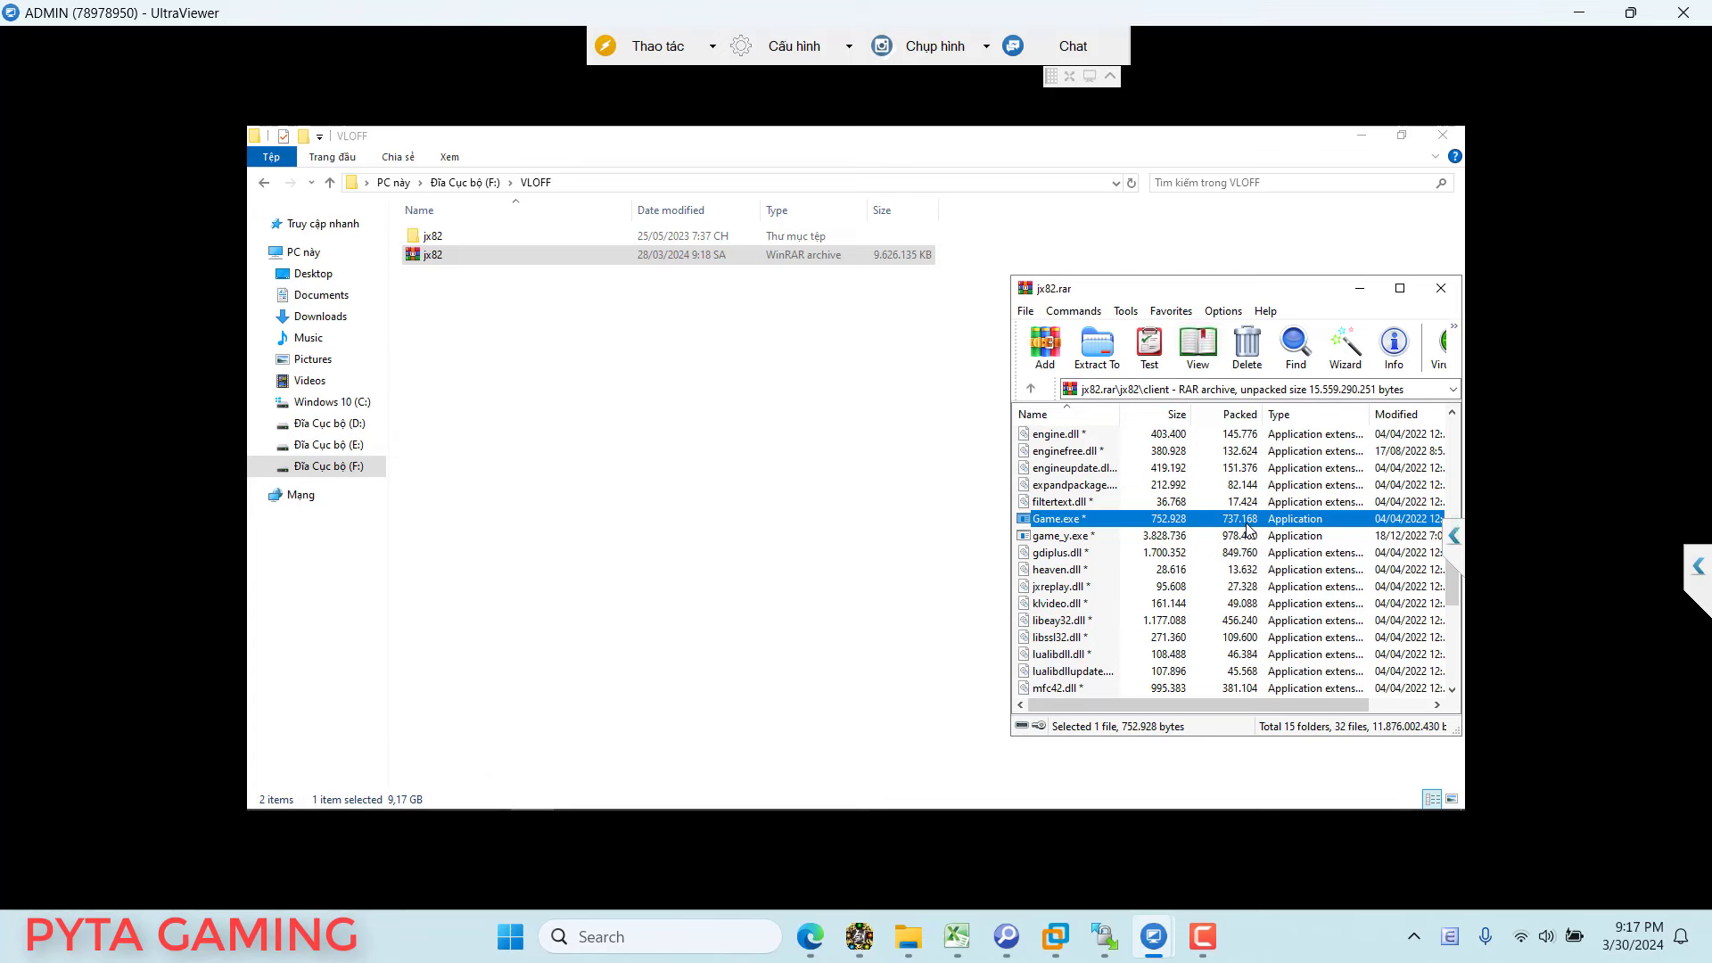
pyautogui.click(1232, 540)
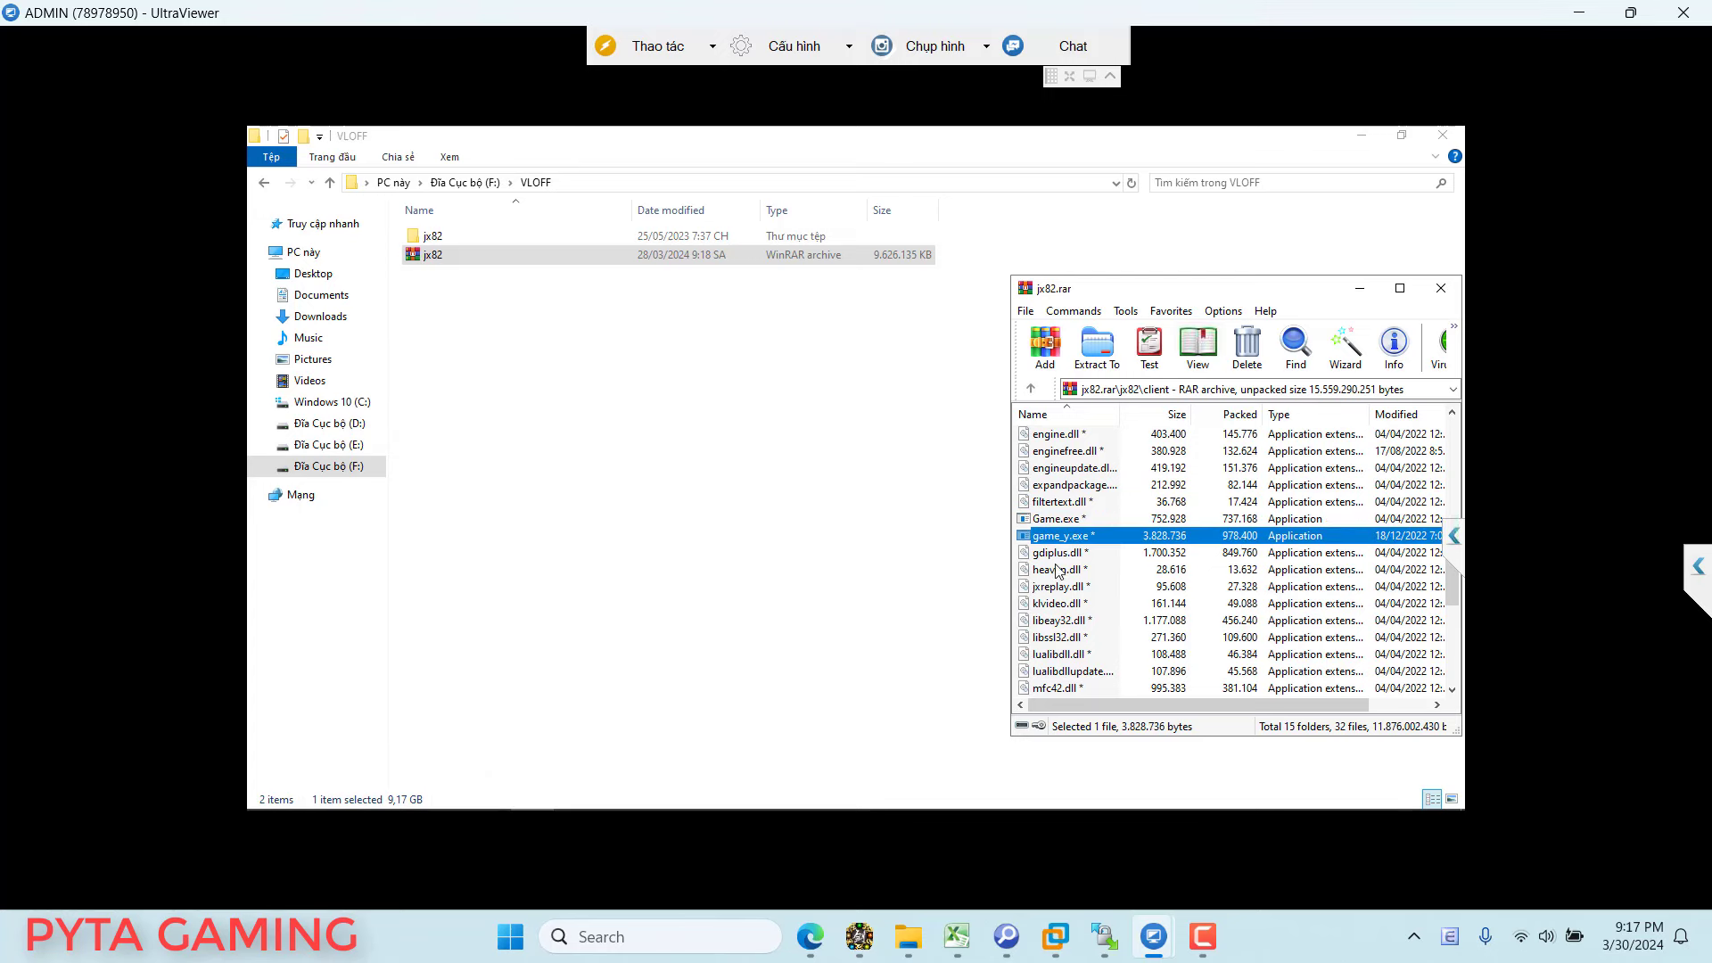
pyautogui.doubleClick(433, 236)
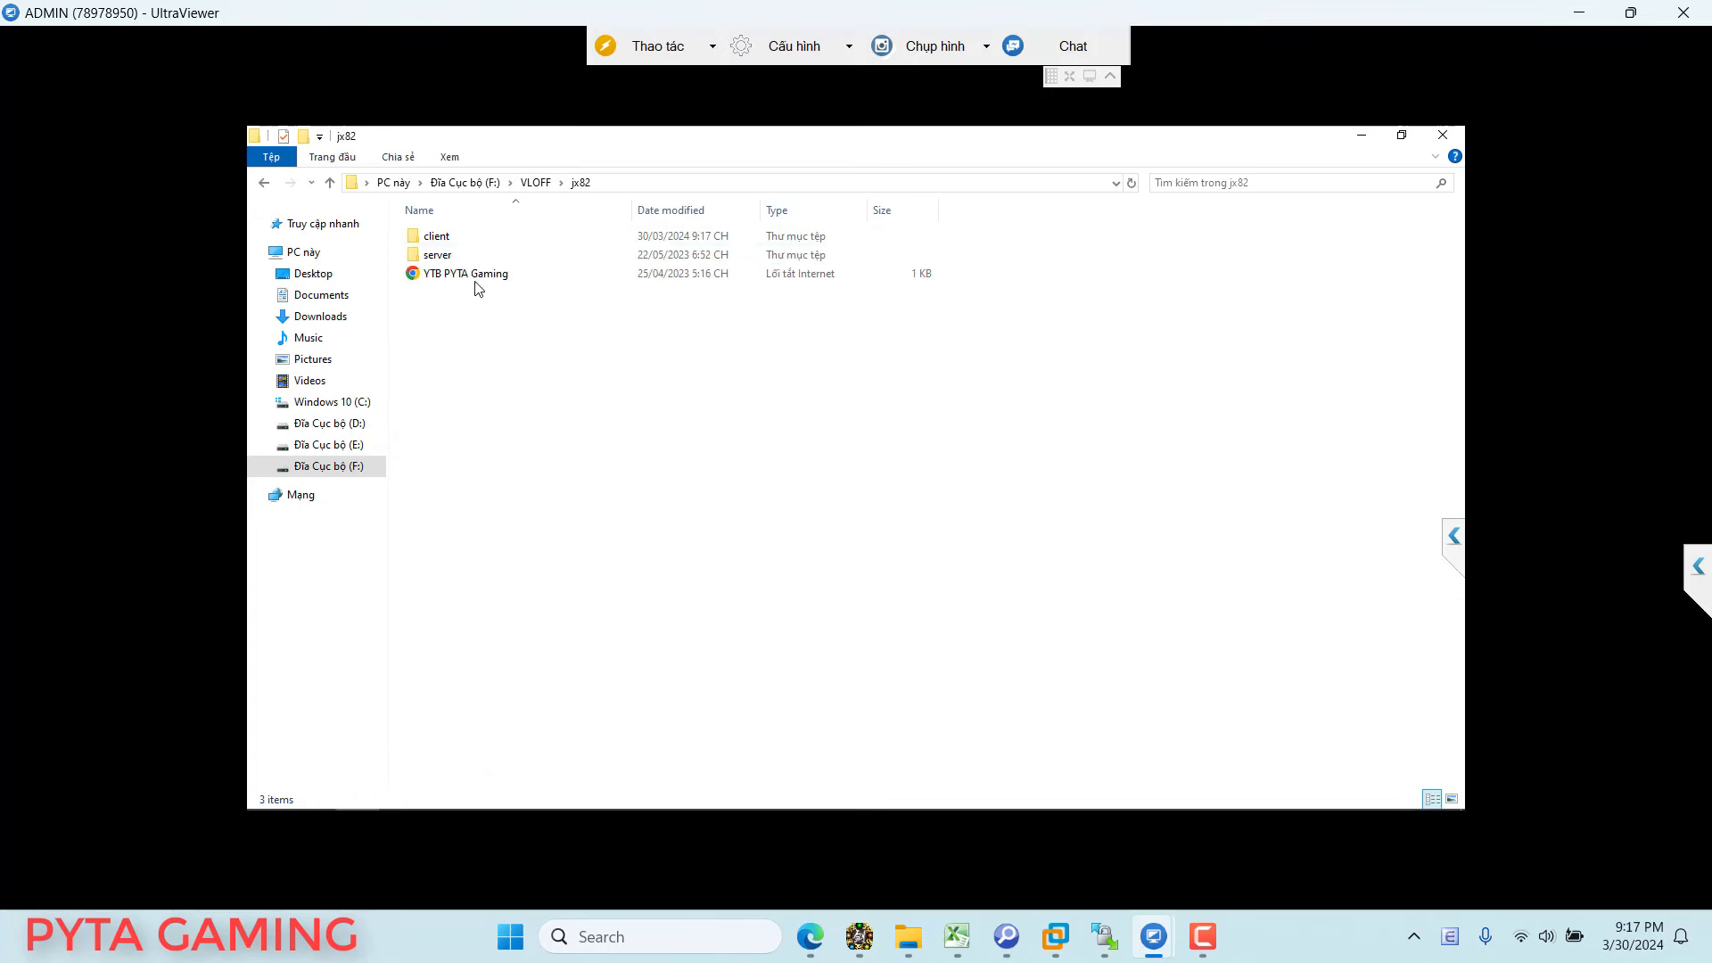
# Step: In the client folder, select Game through the last game_ycrash file and delete all six
pyautogui.click(456, 234)
pyautogui.doubleClick(454, 235)
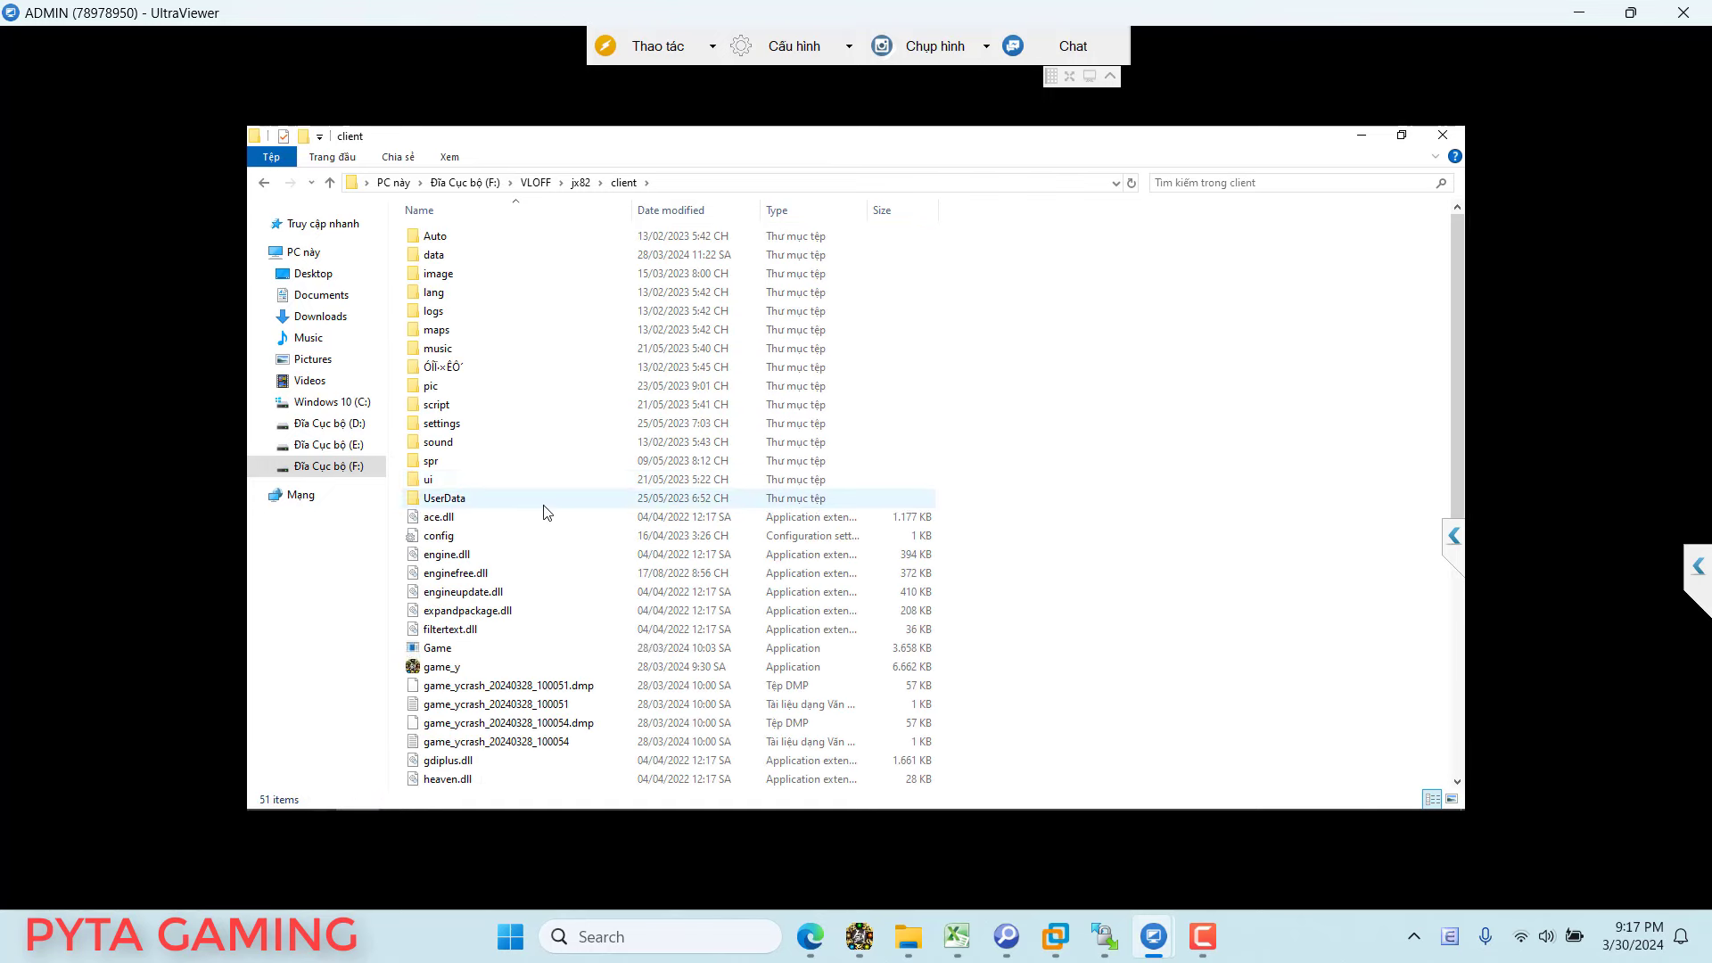
pyautogui.scroll(-1, 824, 624)
pyautogui.click(488, 593)
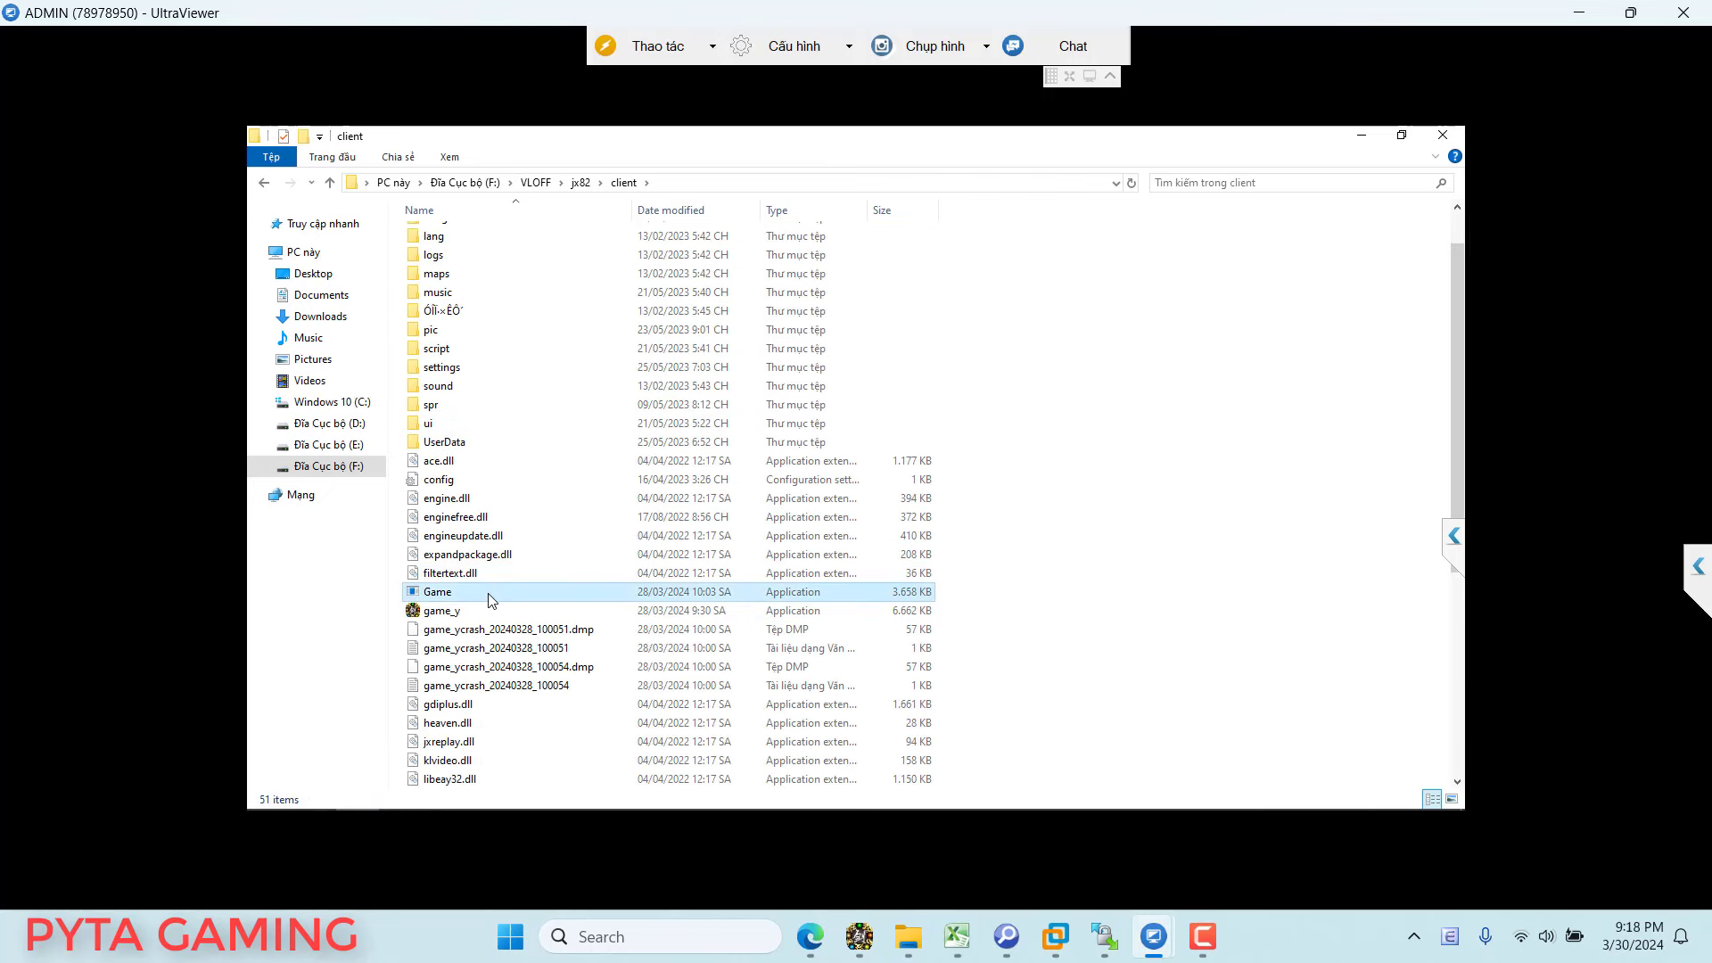
pyautogui.keyDown('shift'); pyautogui.click(460, 687); pyautogui.keyUp('shift')
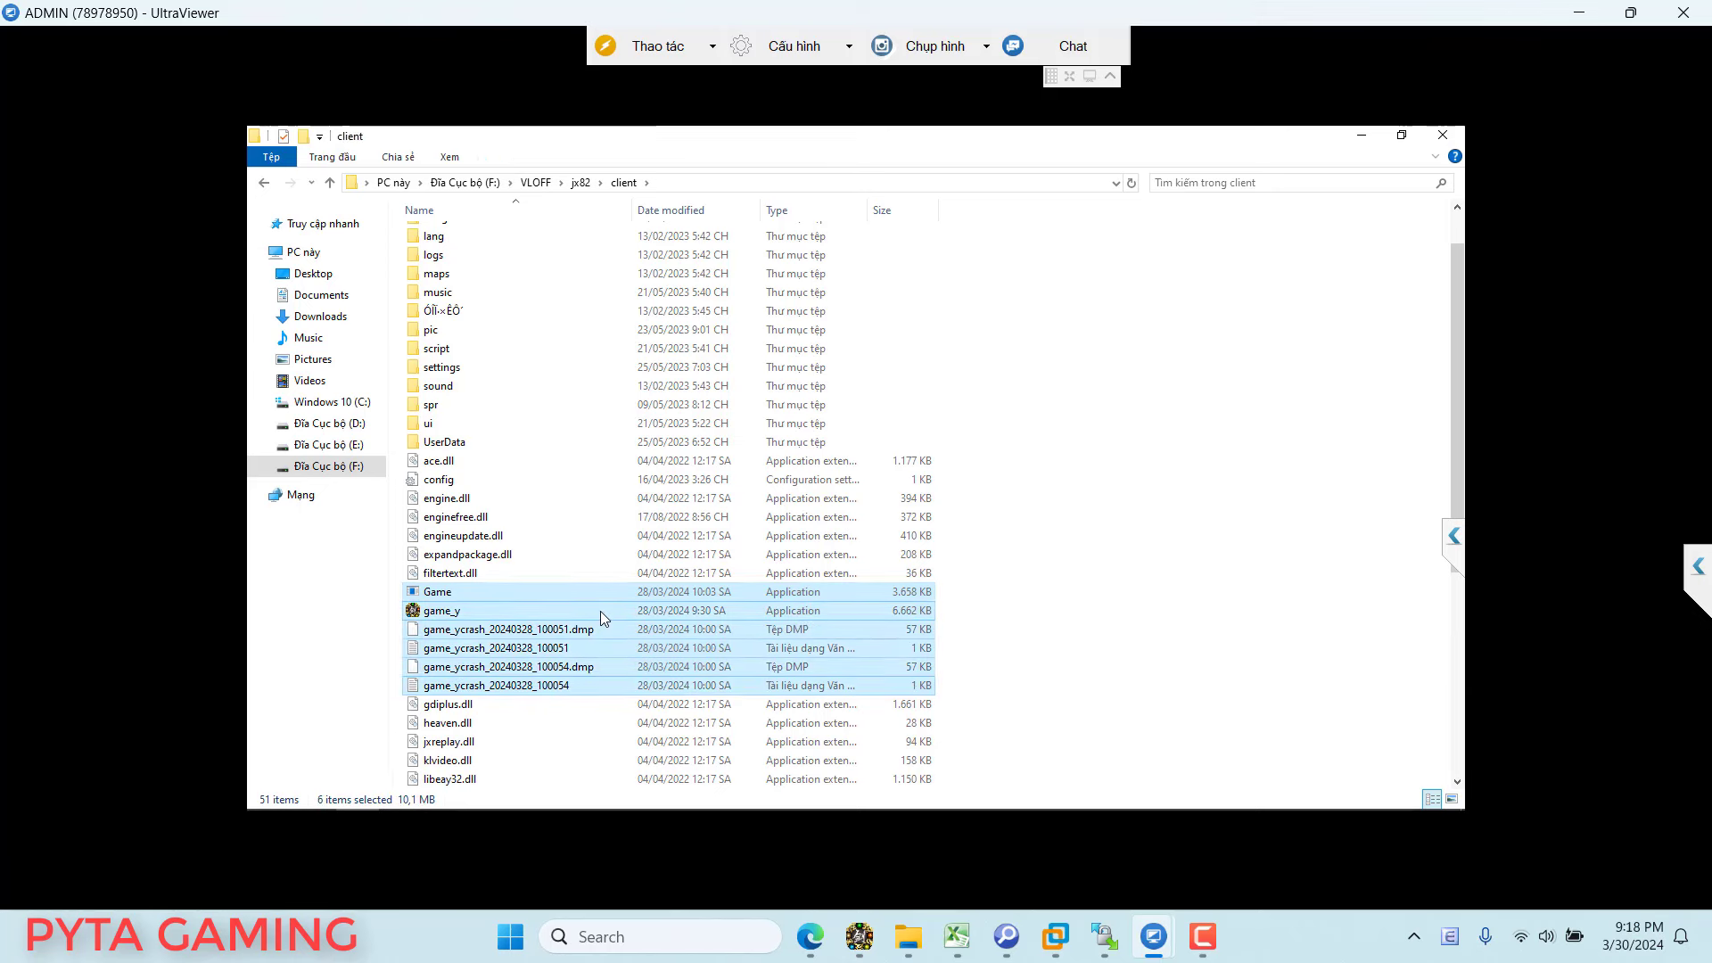
pyautogui.press('Delete')
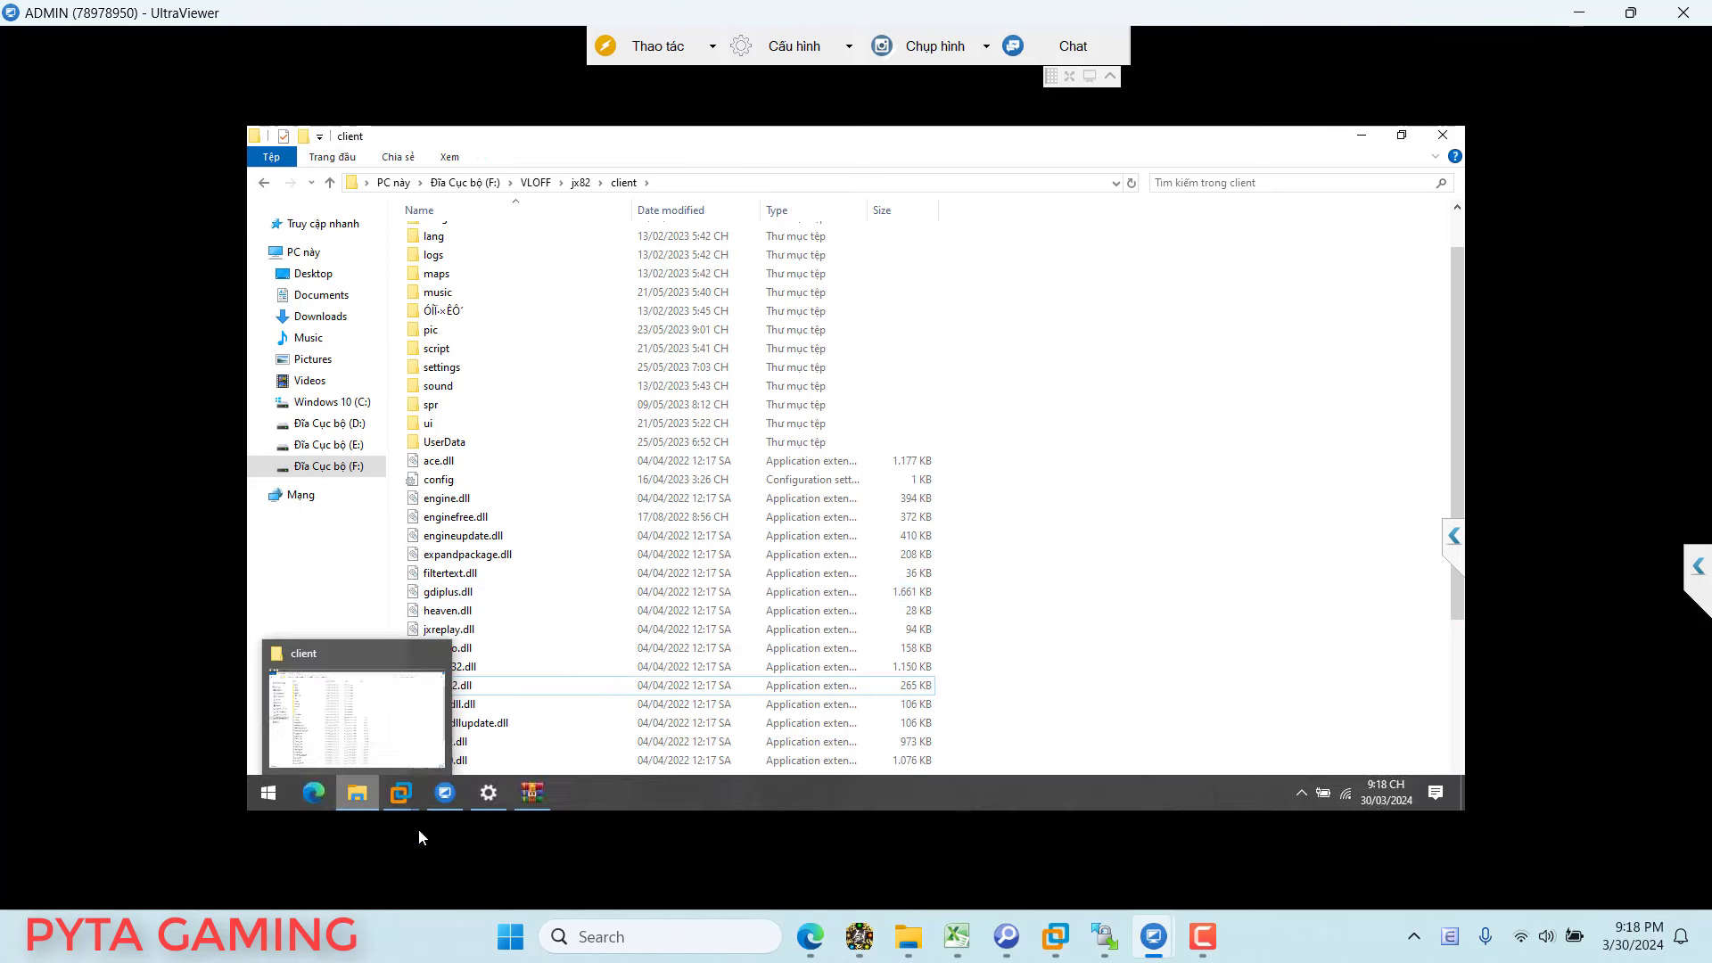
# Step: Drag Game.exe and game_y.exe from jx82.rar into the client folder, entering the archive password
pyautogui.click(532, 792)
pyautogui.click(1063, 520)
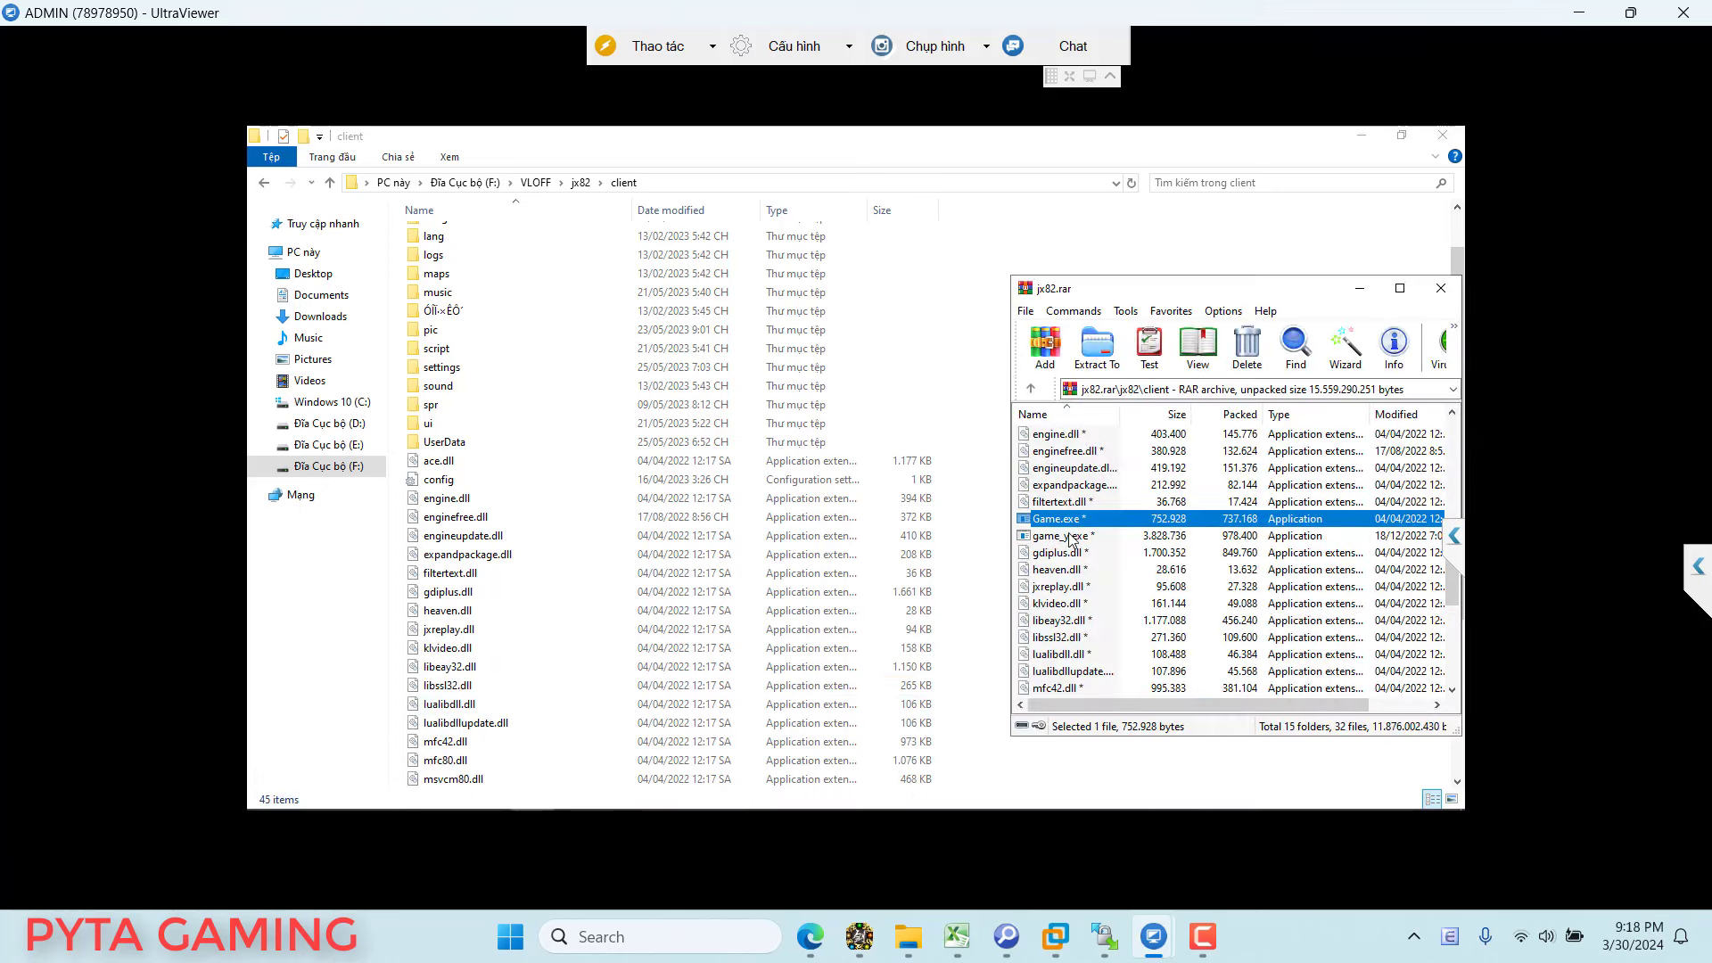
pyautogui.keyDown('shift'); pyautogui.click(1126, 533); pyautogui.keyUp('shift')
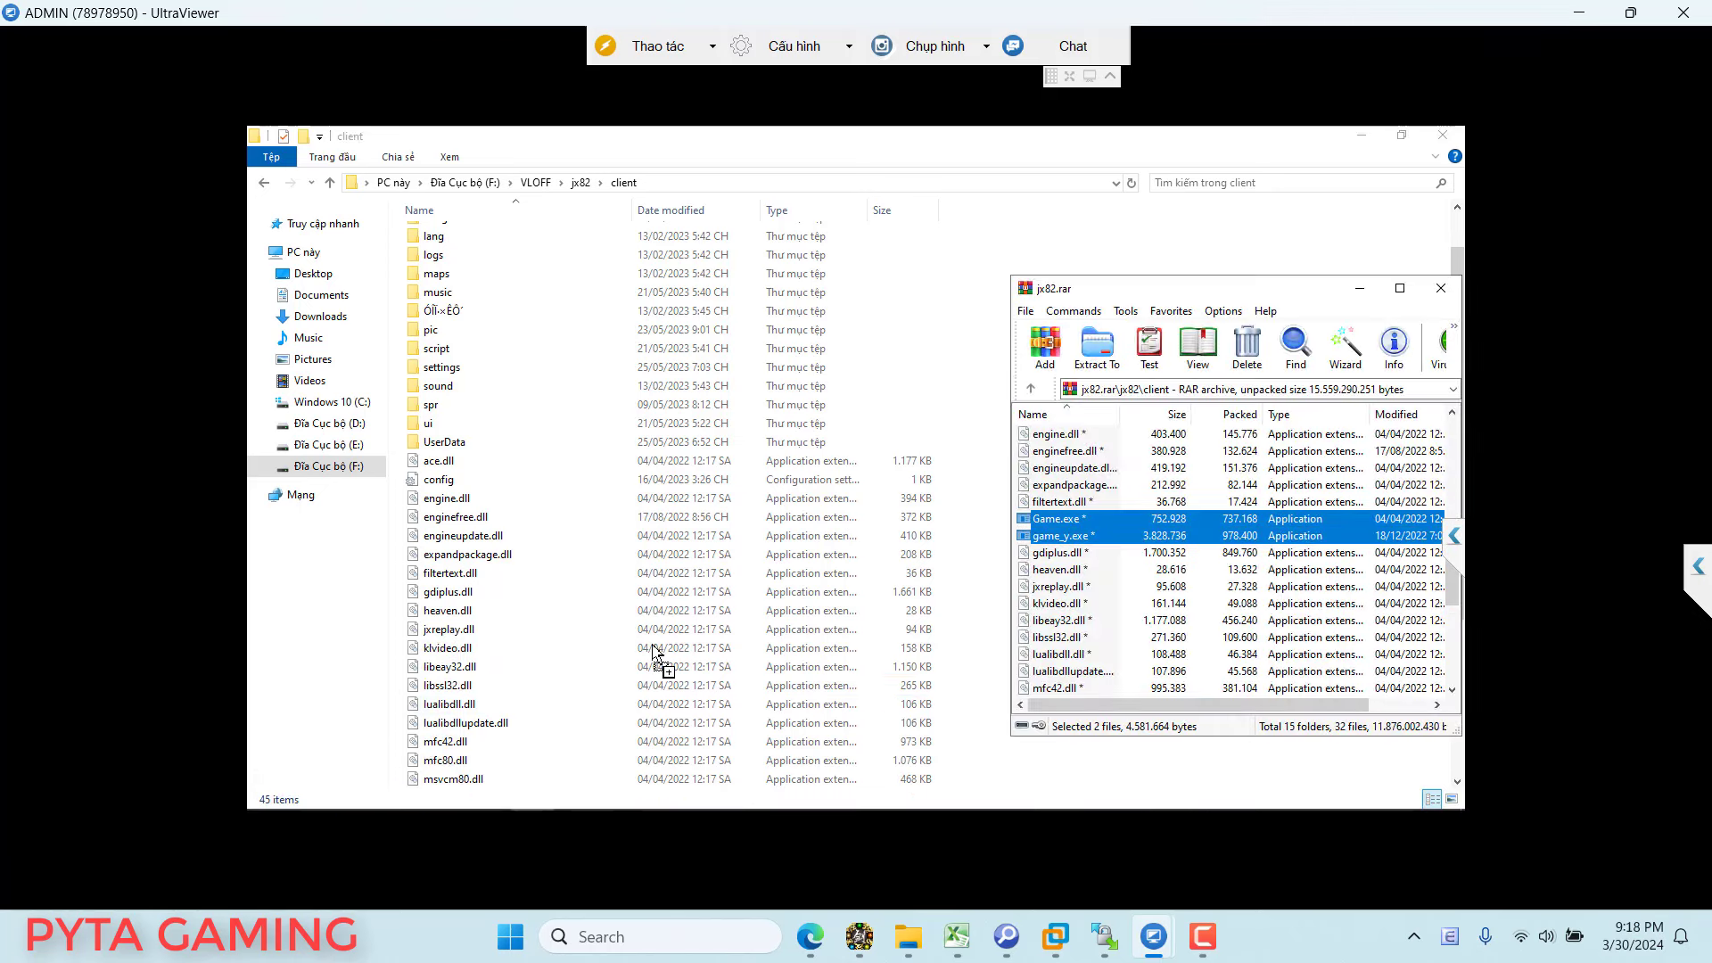
pyautogui.moveTo(653, 650); pyautogui.dragTo(654, 651)
pyautogui.click(1134, 533)
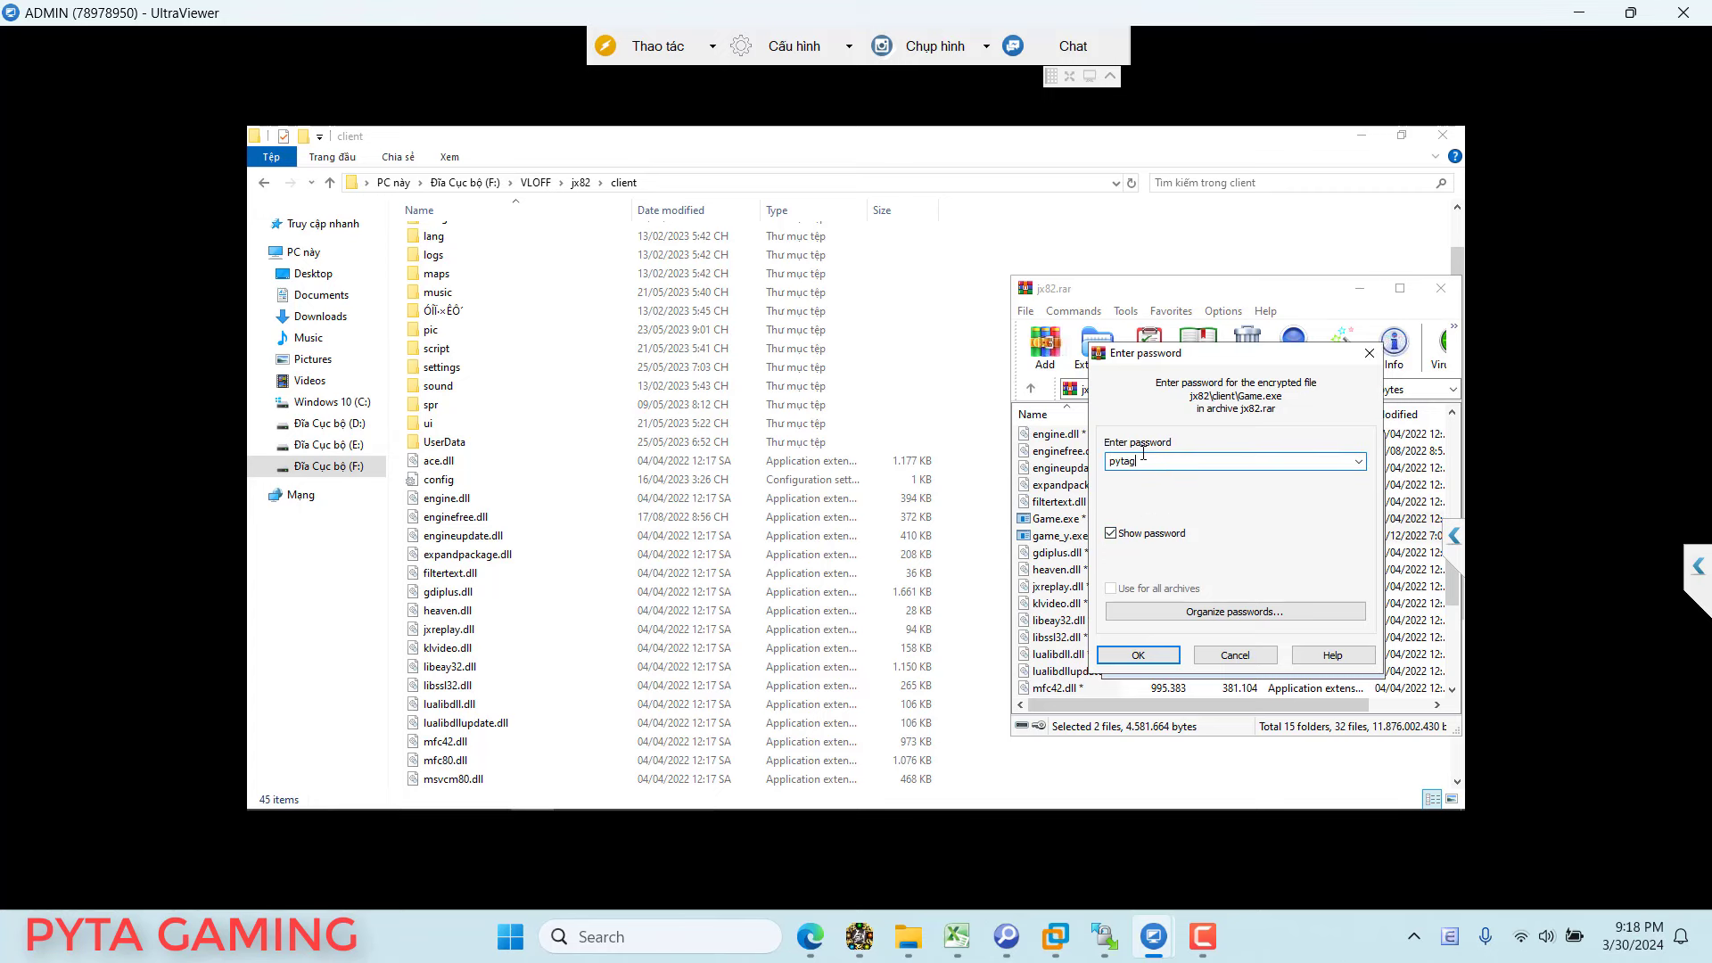
pyautogui.click(1144, 456)
pyautogui.press('Return')
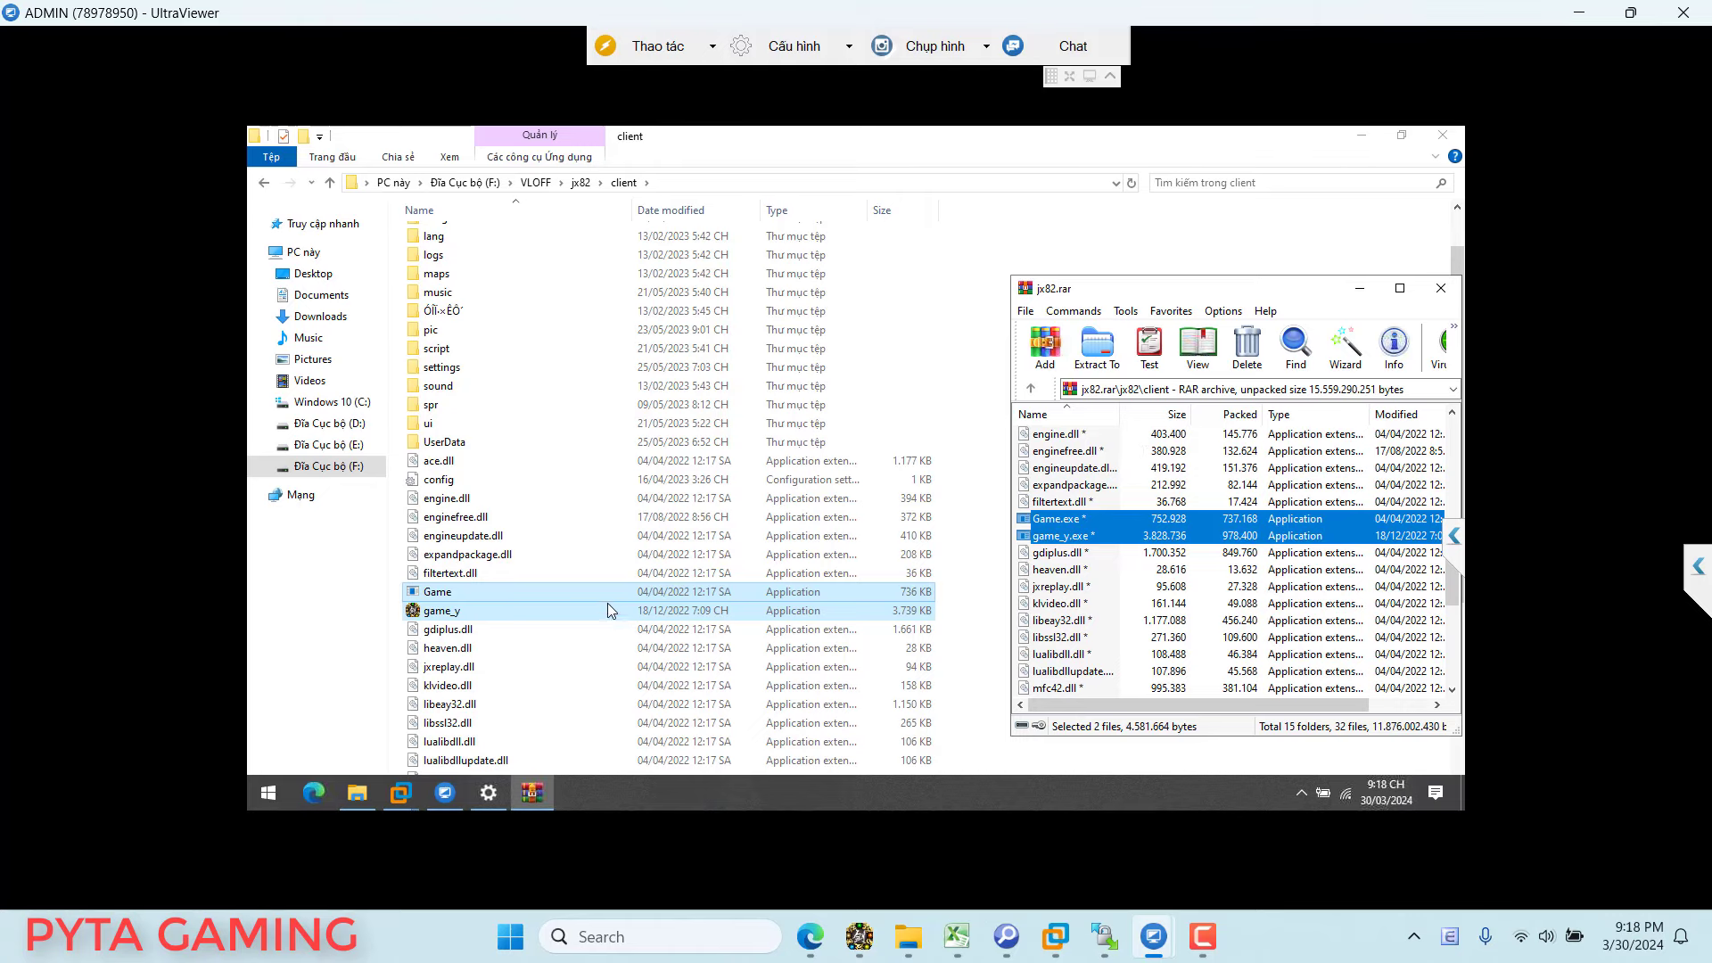
# Step: Uncheck run as administrator in the new Game's compatibility settings and apply
pyautogui.click(533, 590)
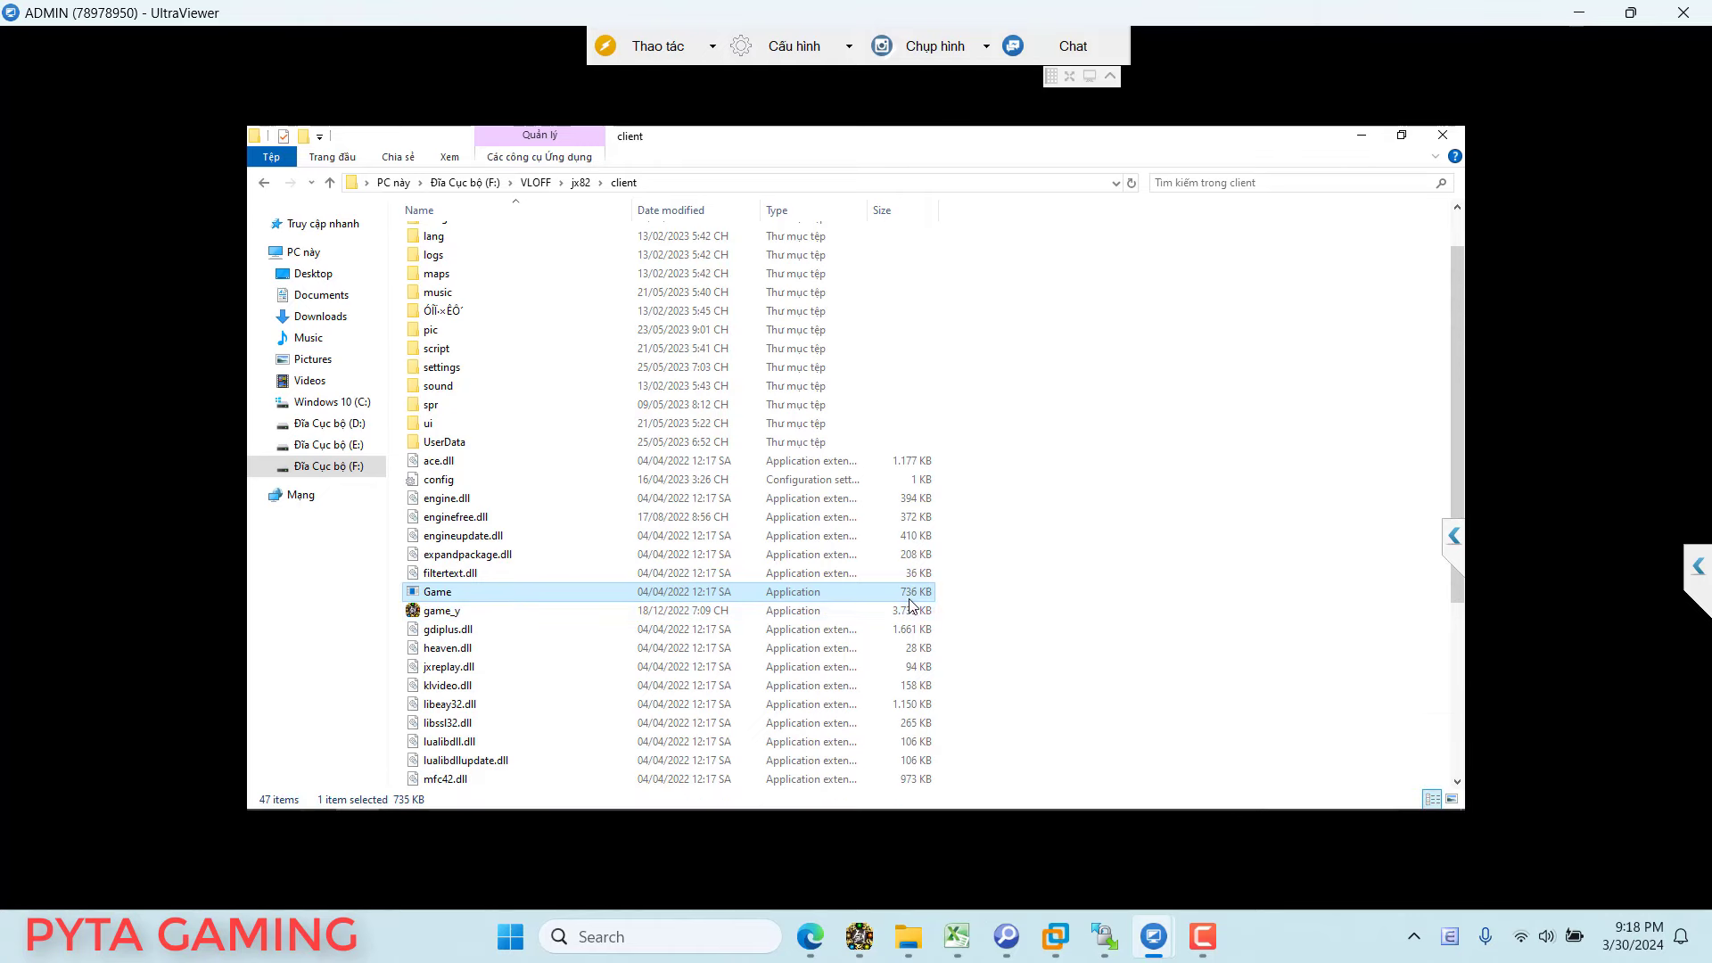
pyautogui.click(495, 611)
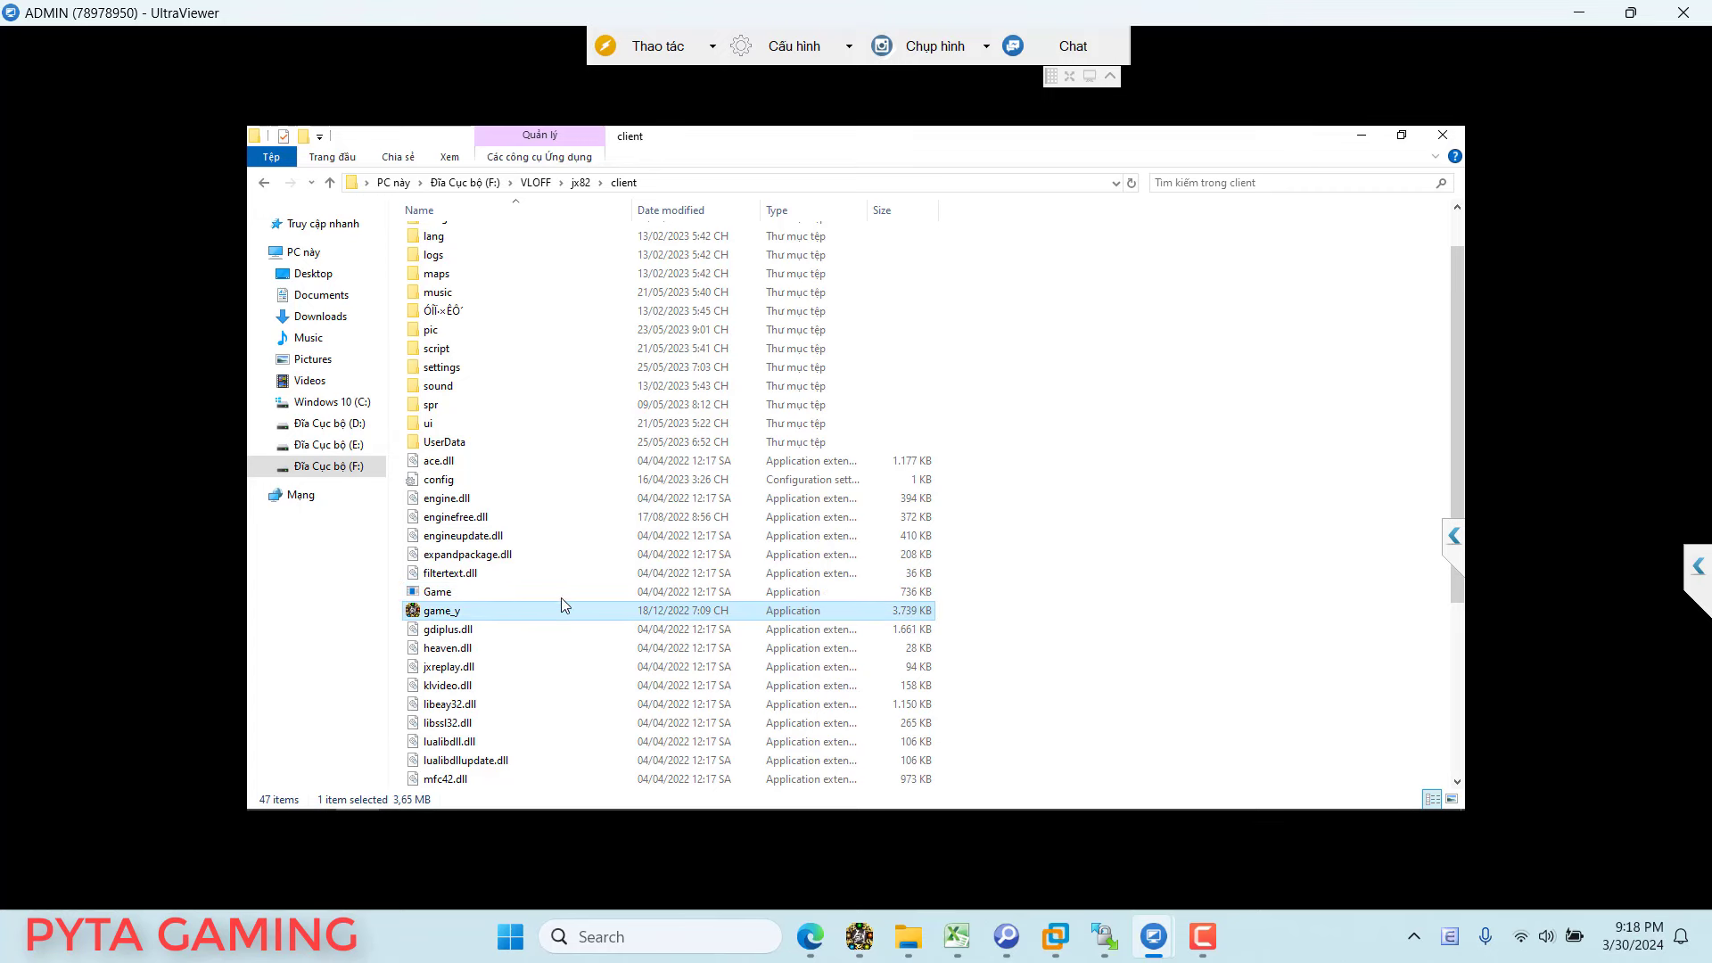
pyautogui.click(510, 593)
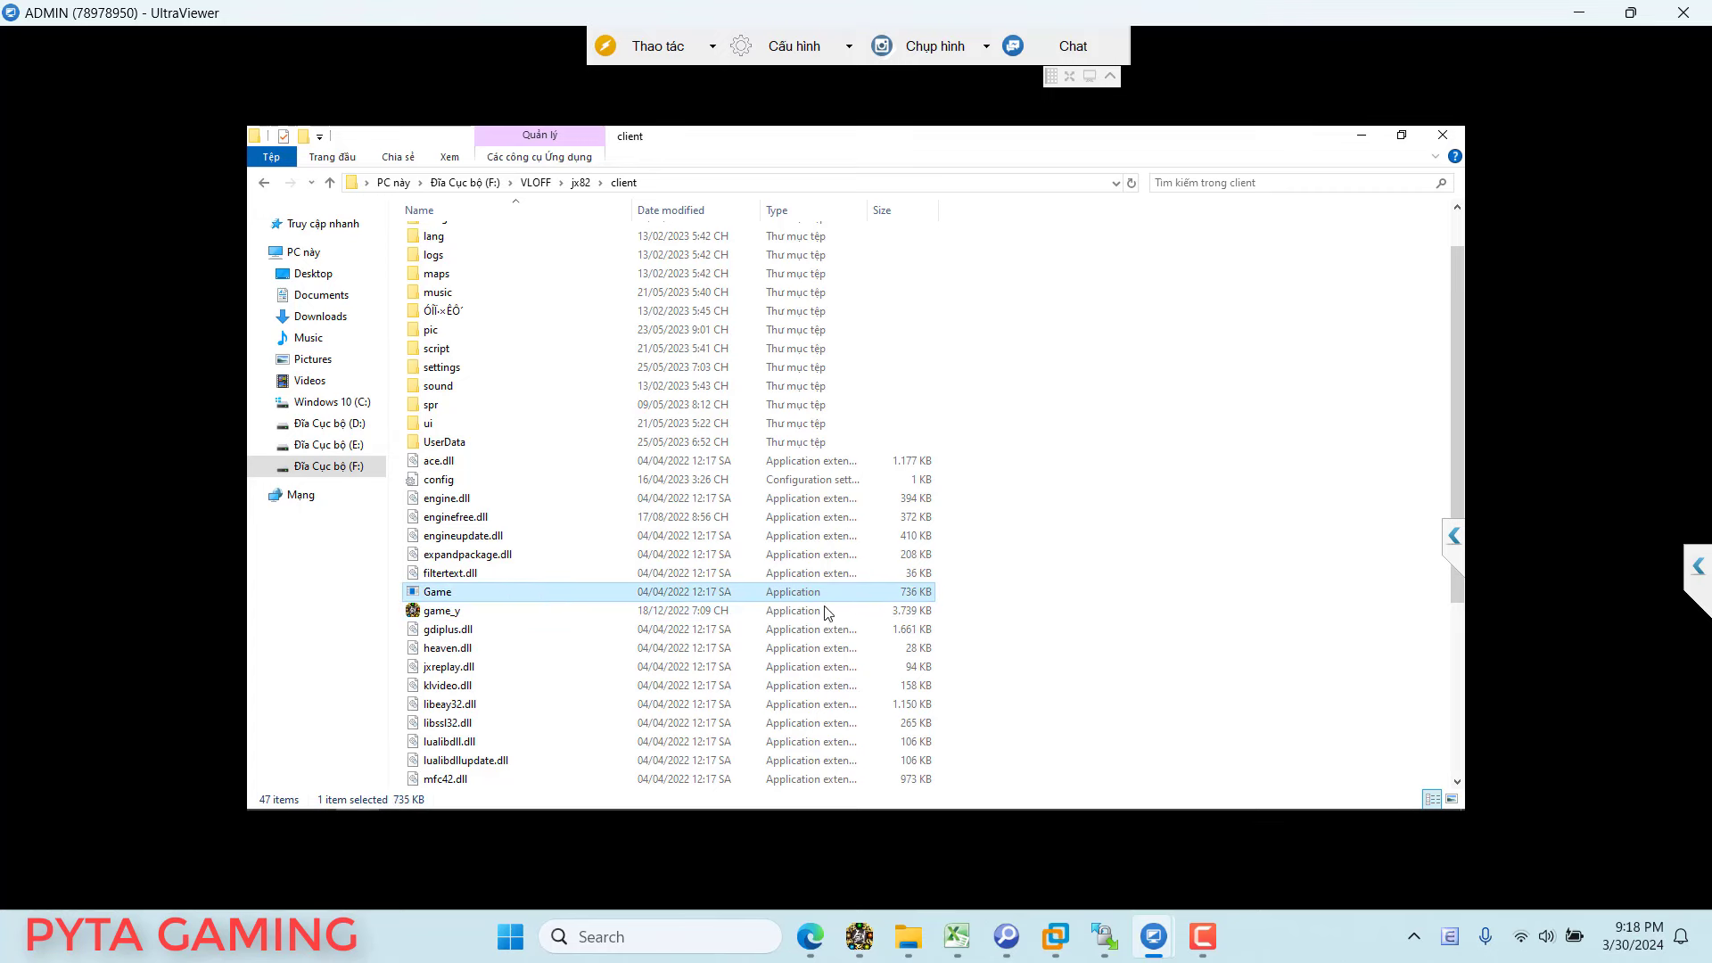
pyautogui.rightClick(490, 594)
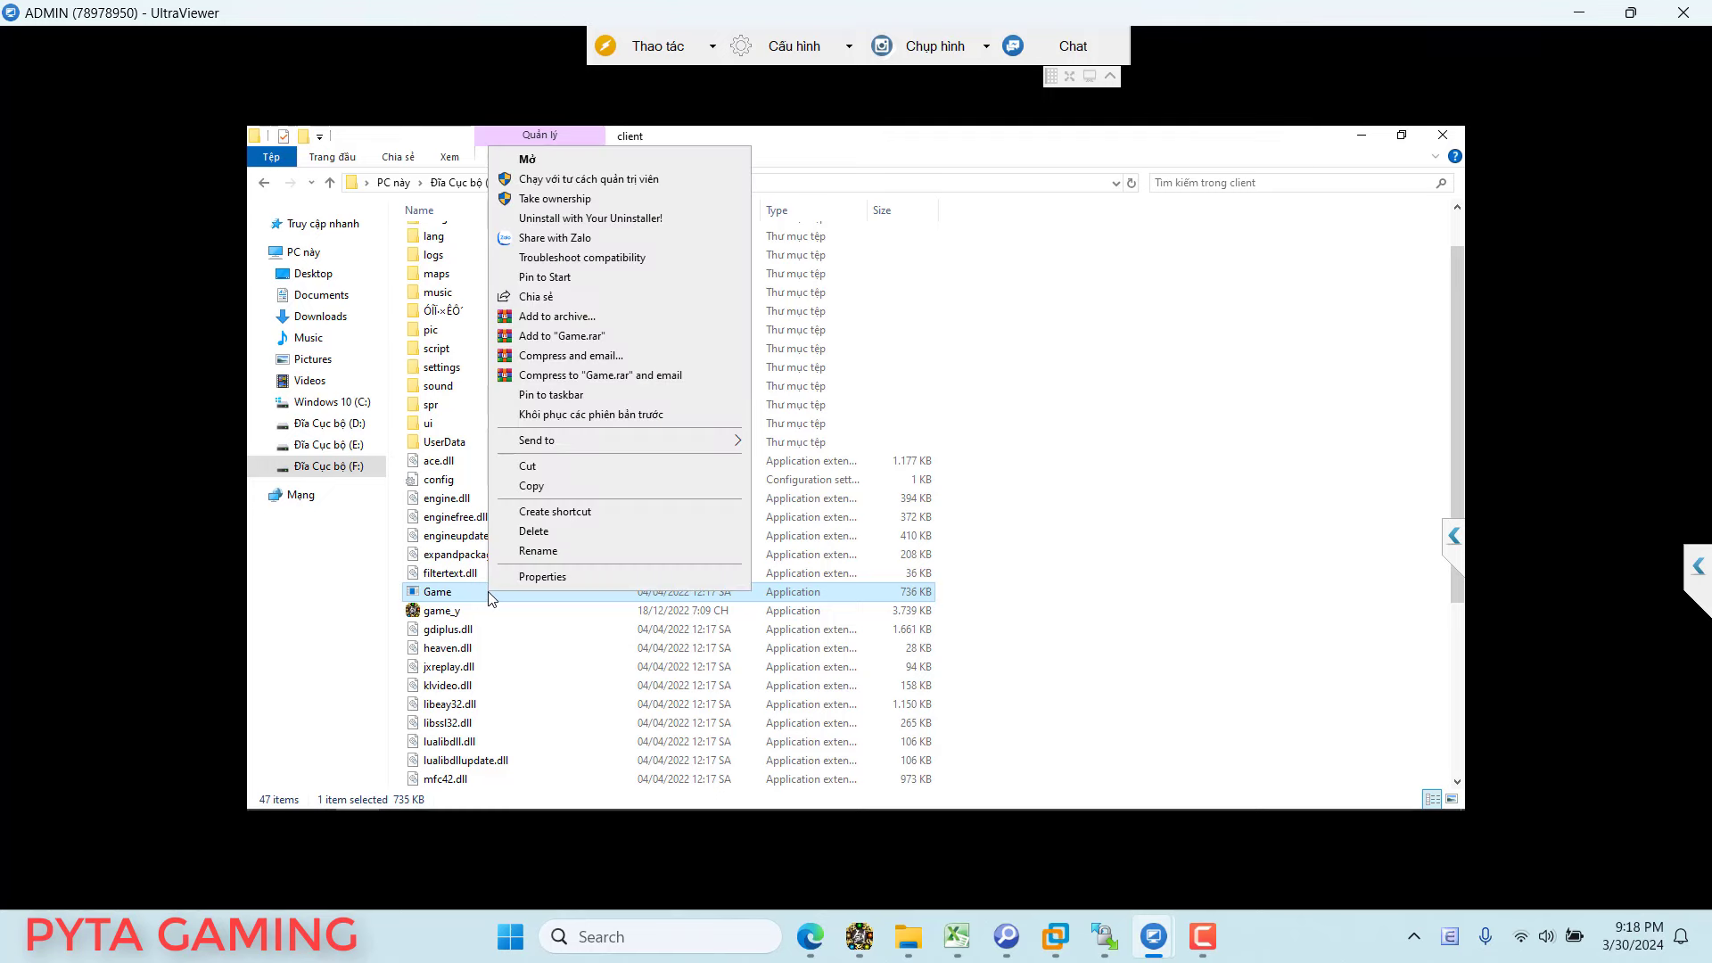
pyautogui.click(533, 577)
pyautogui.click(653, 377)
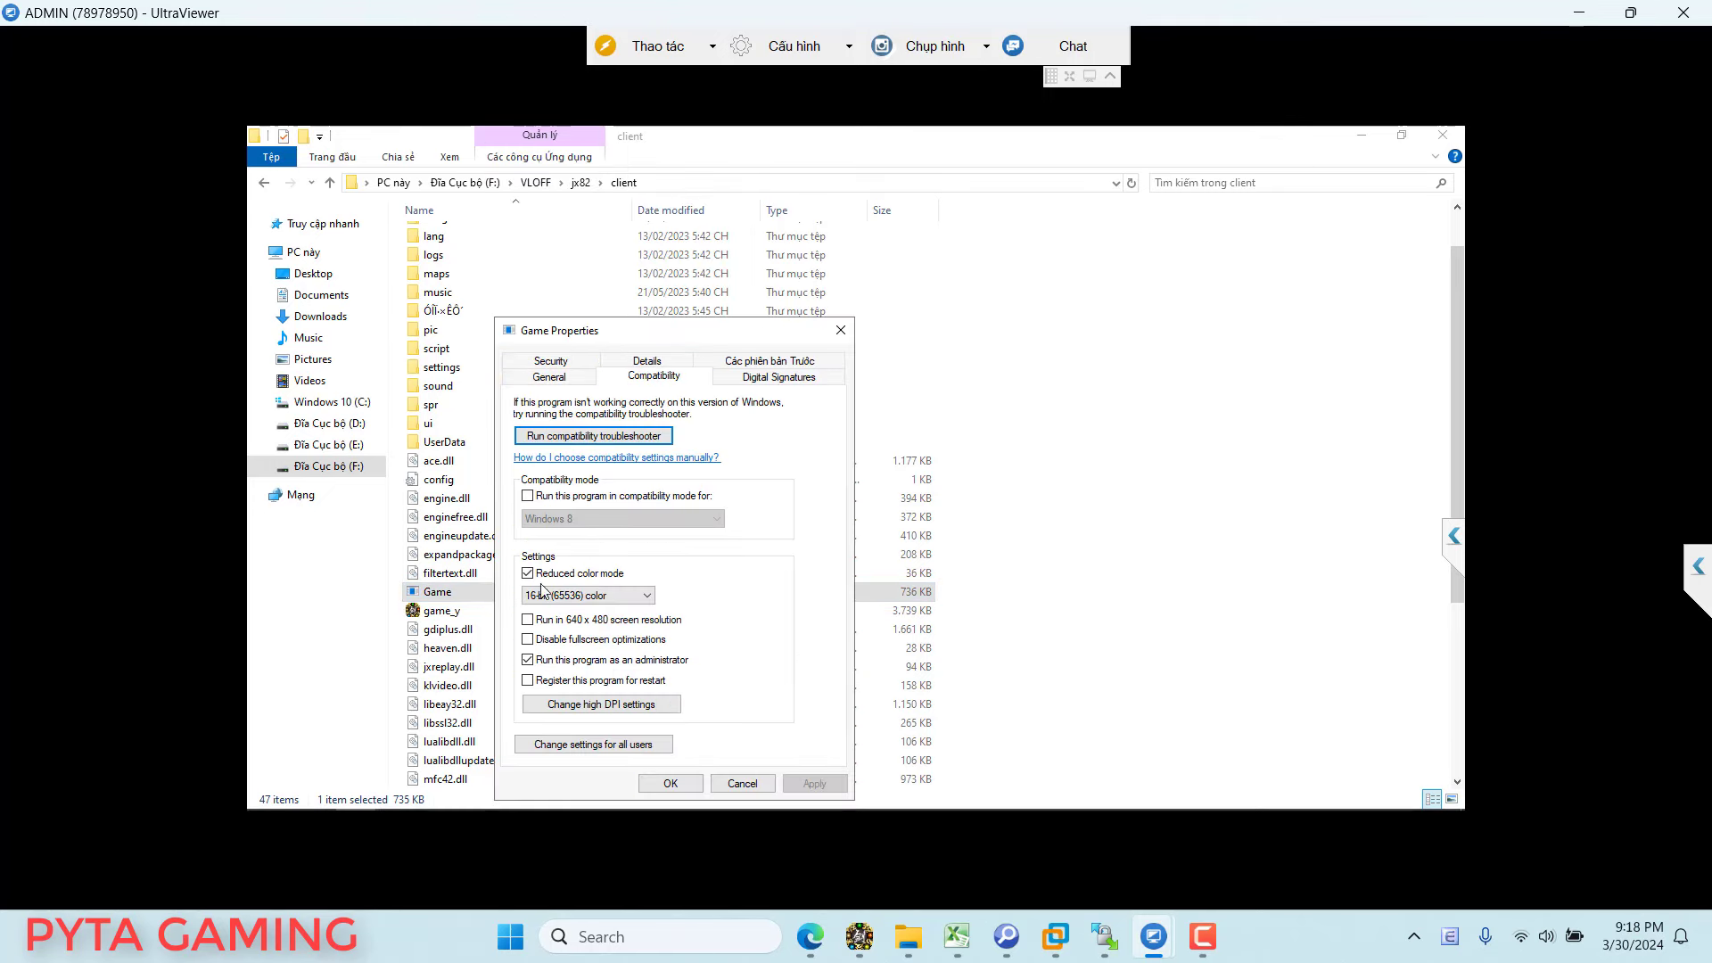
pyautogui.click(589, 659)
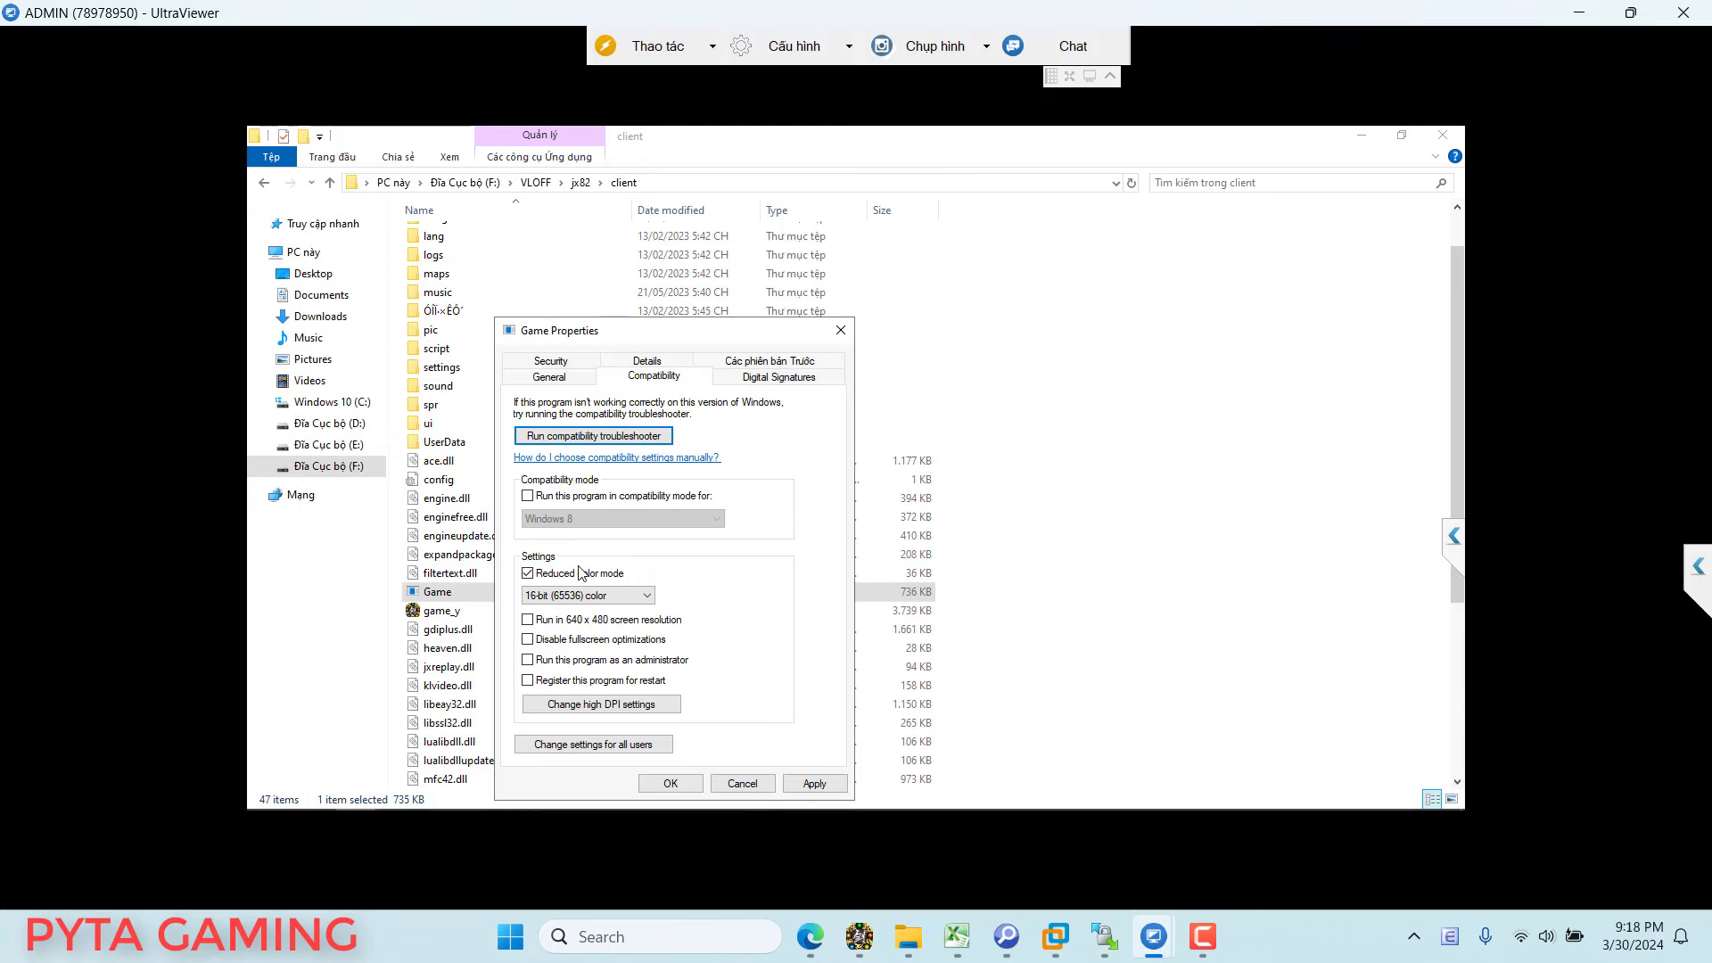
pyautogui.click(816, 783)
pyautogui.click(670, 783)
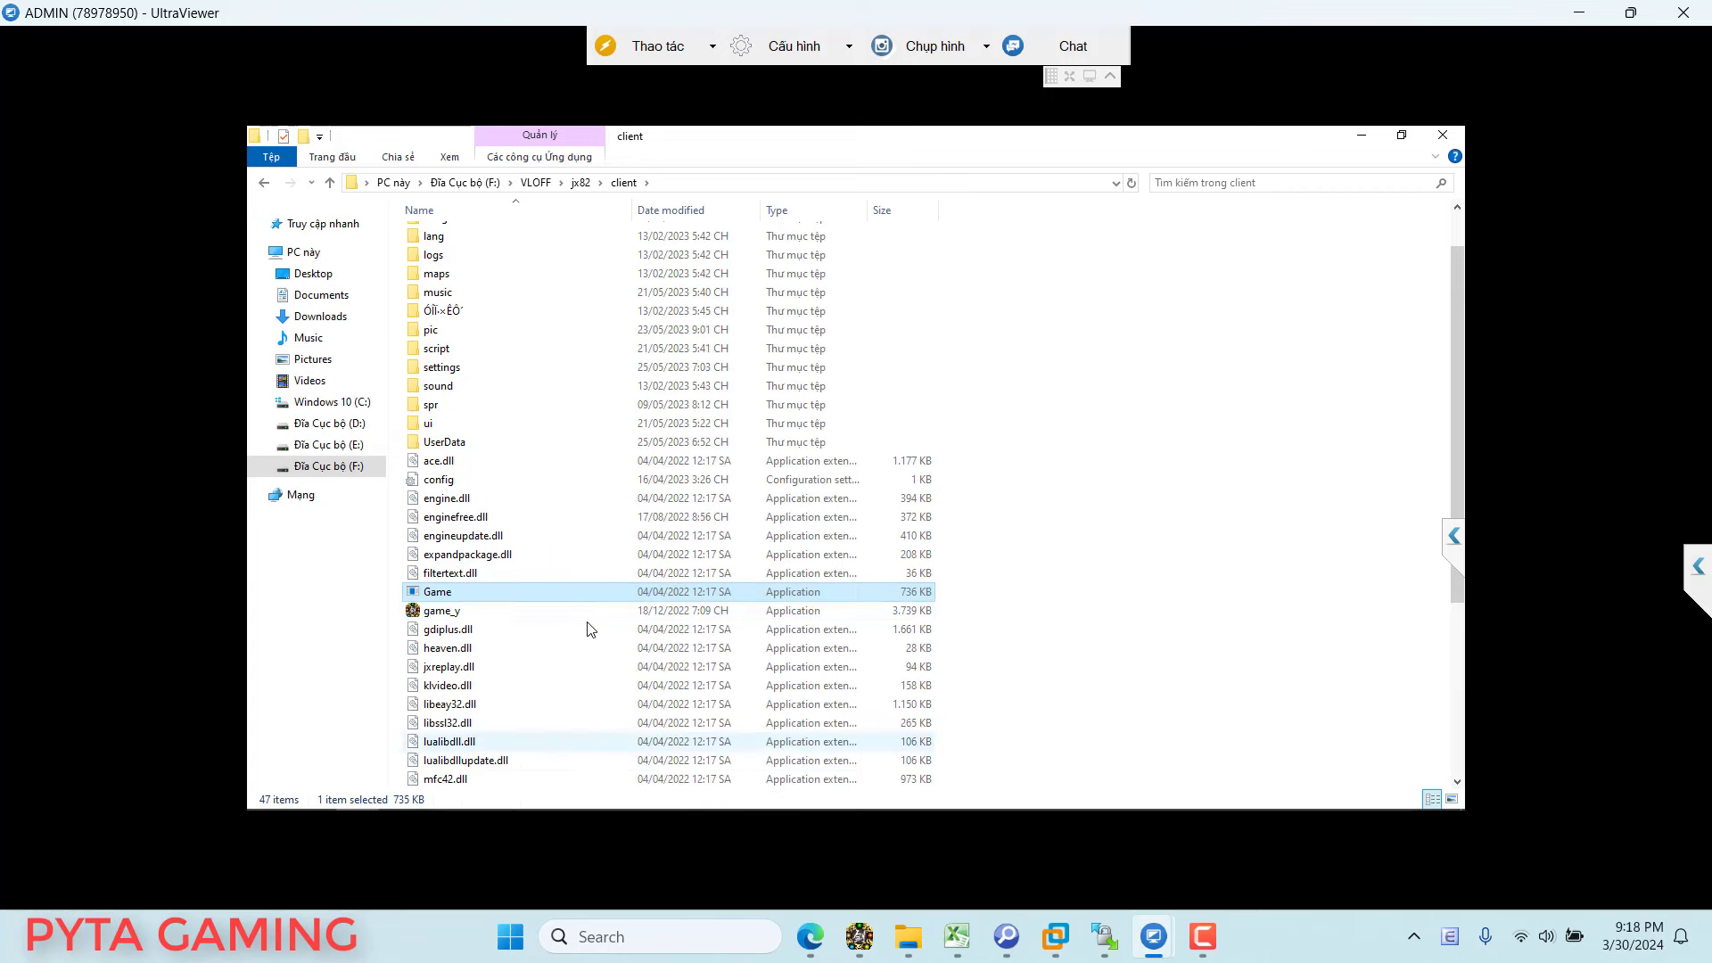
# Step: Check game_y's compatibility settings match, closing them unchanged
pyautogui.click(453, 613)
pyautogui.rightClick(453, 610)
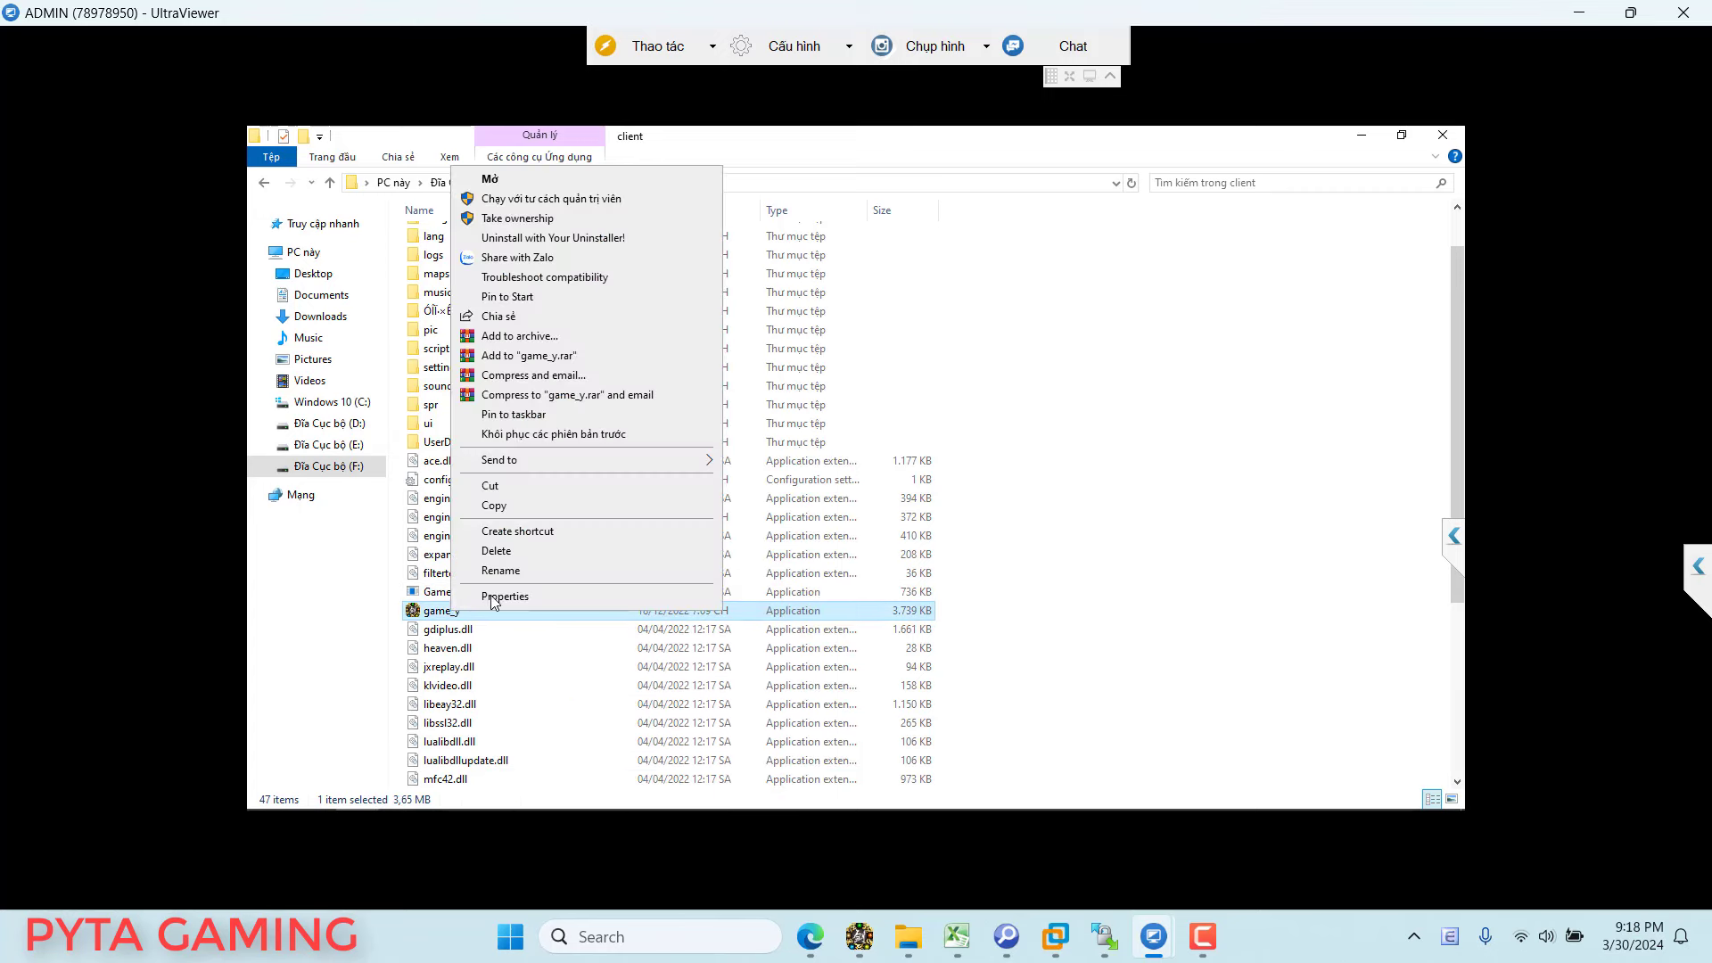
pyautogui.click(500, 597)
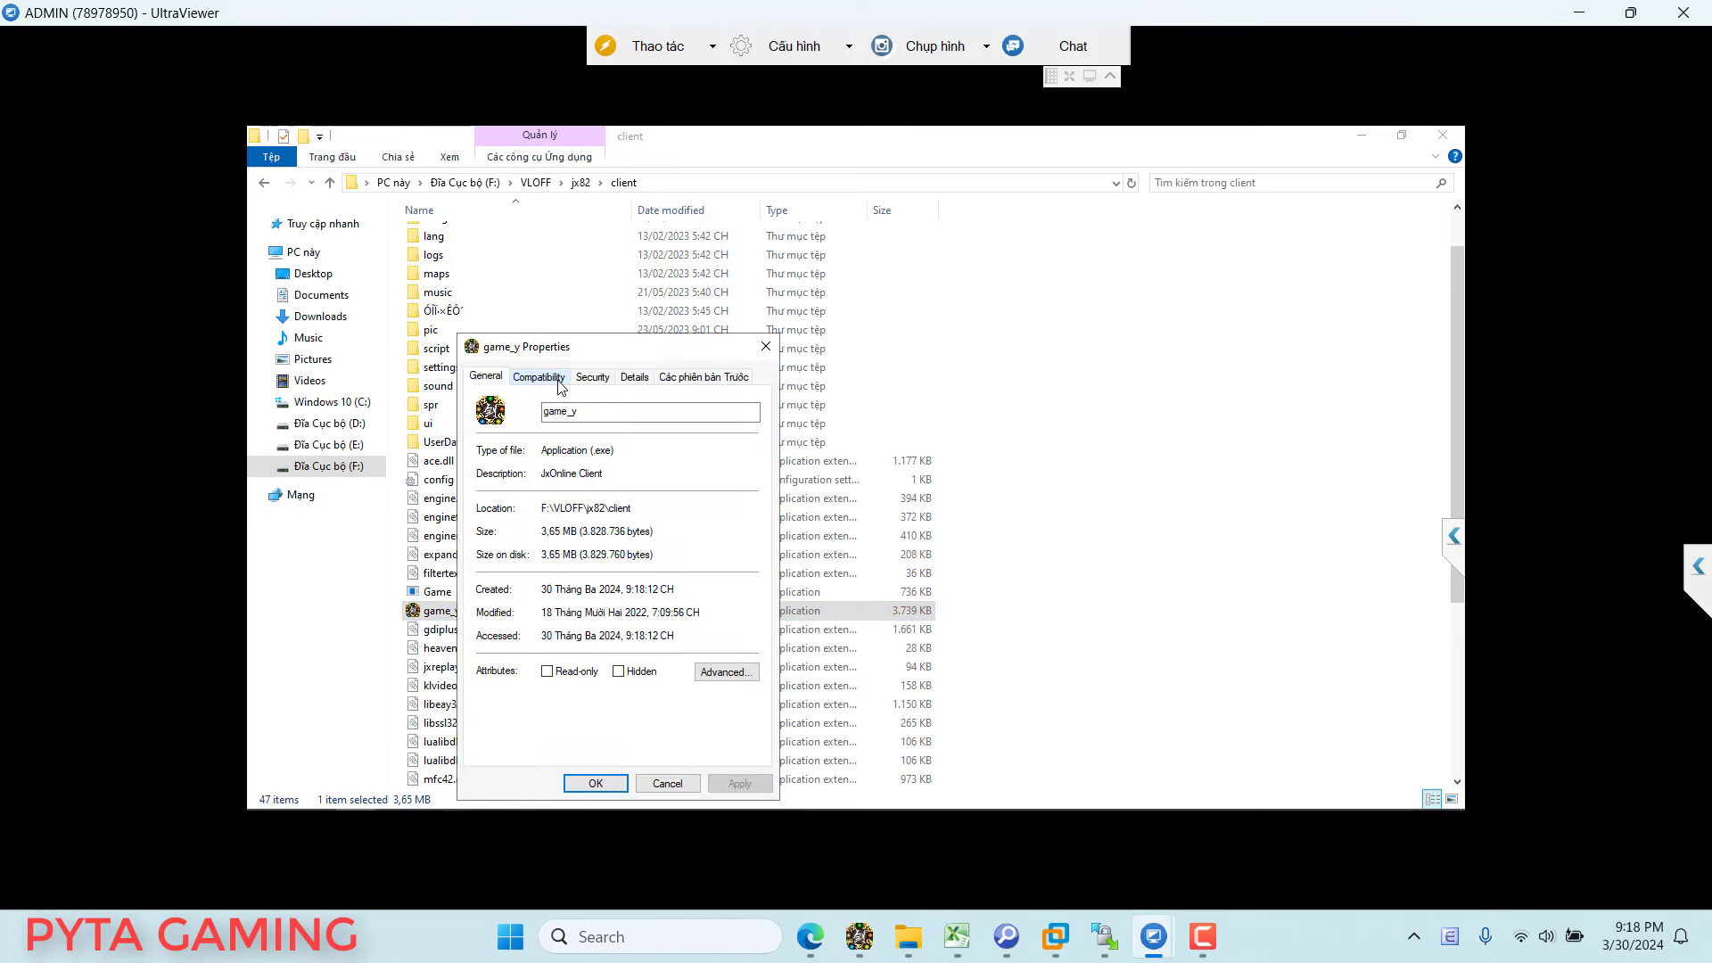
pyautogui.click(559, 380)
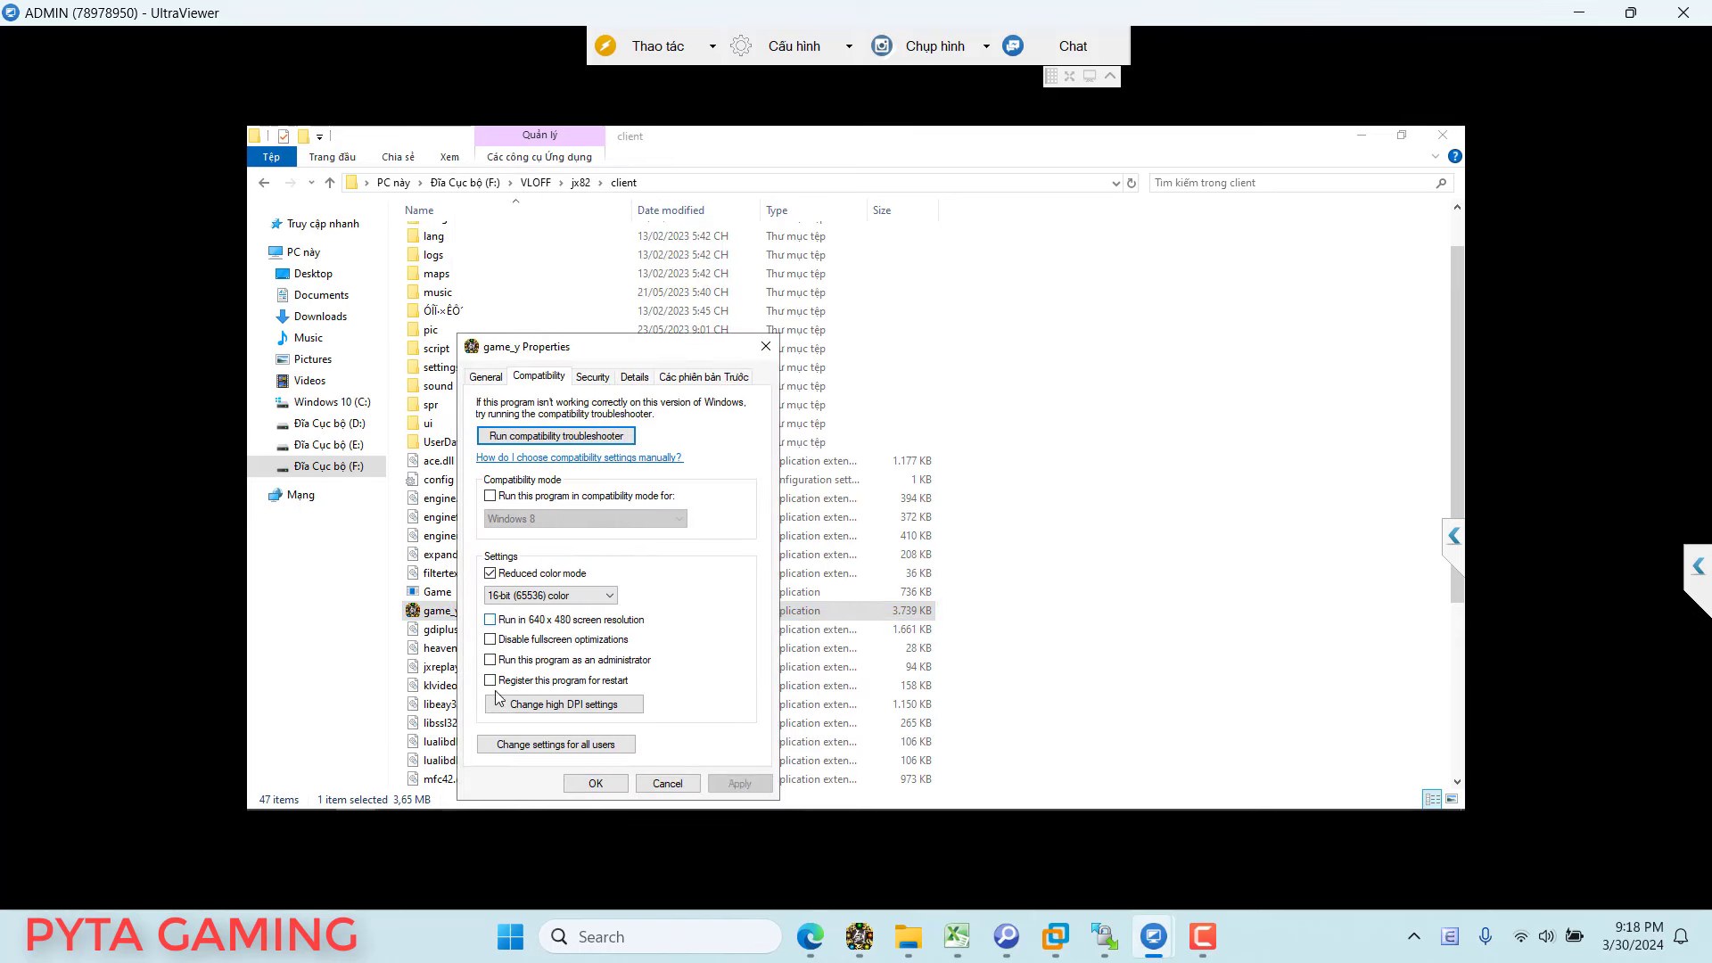
pyautogui.click(596, 783)
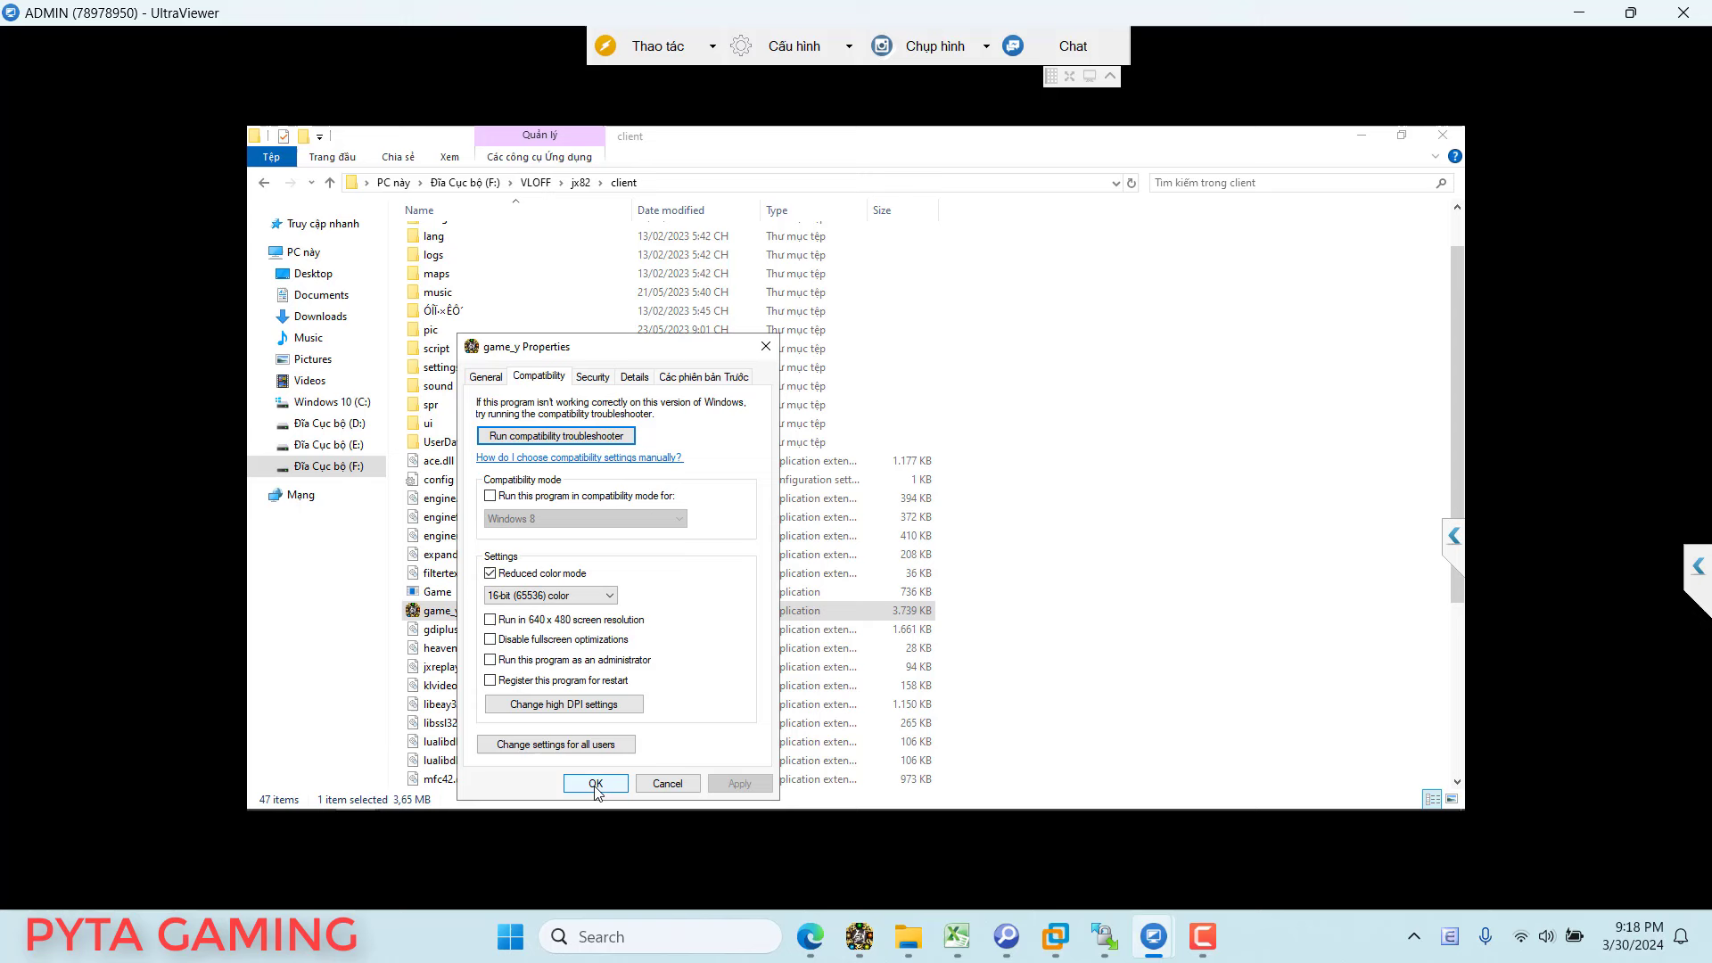
pyautogui.click(451, 594)
# Step: Launch Game.exe, dismiss the reminder, pick a server and enter the world with the listed character
pyautogui.doubleClick(450, 594)
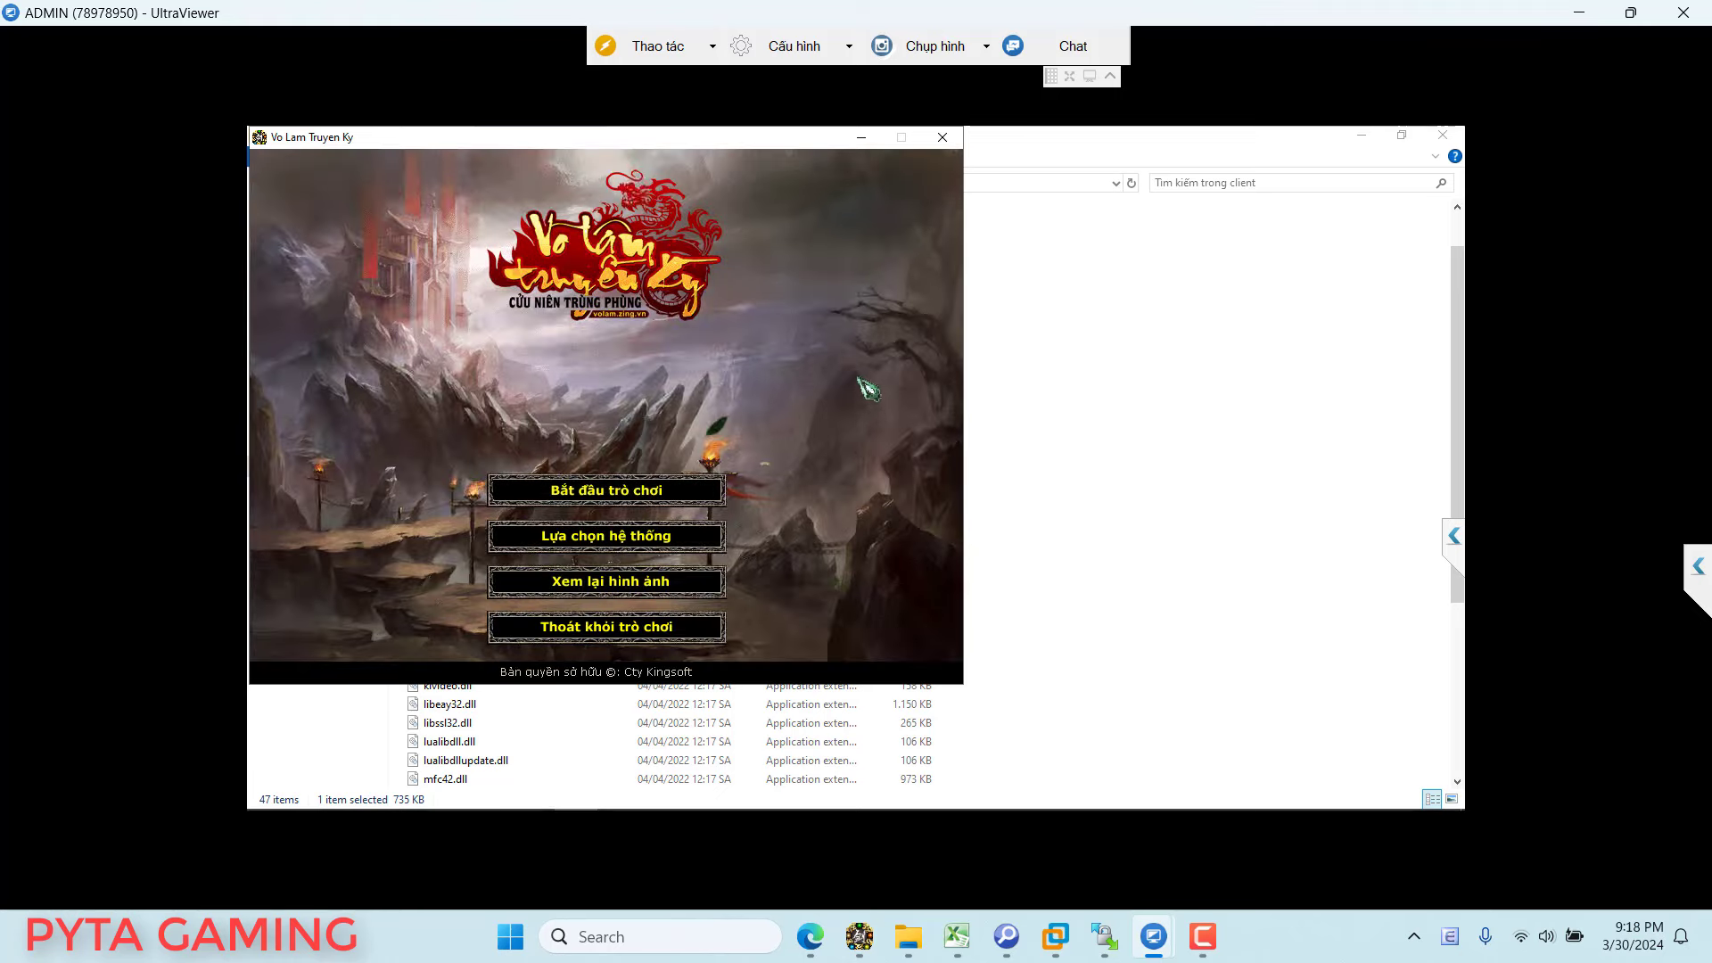
pyautogui.click(593, 492)
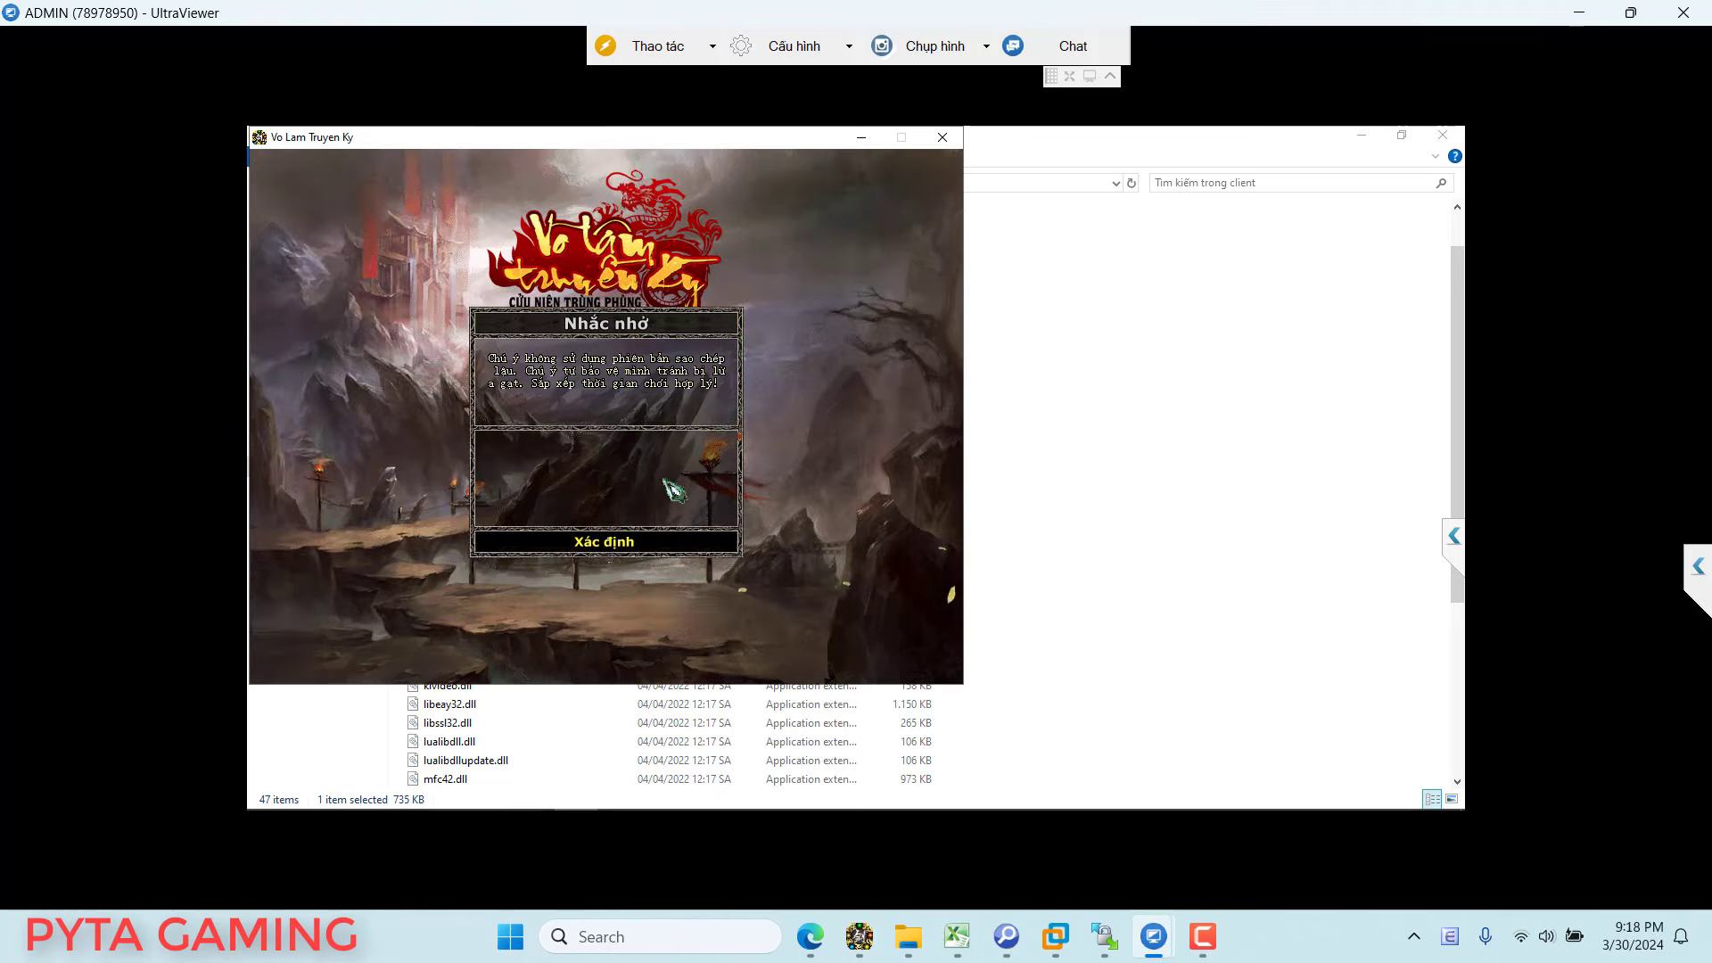
pyautogui.click(584, 543)
pyautogui.click(500, 604)
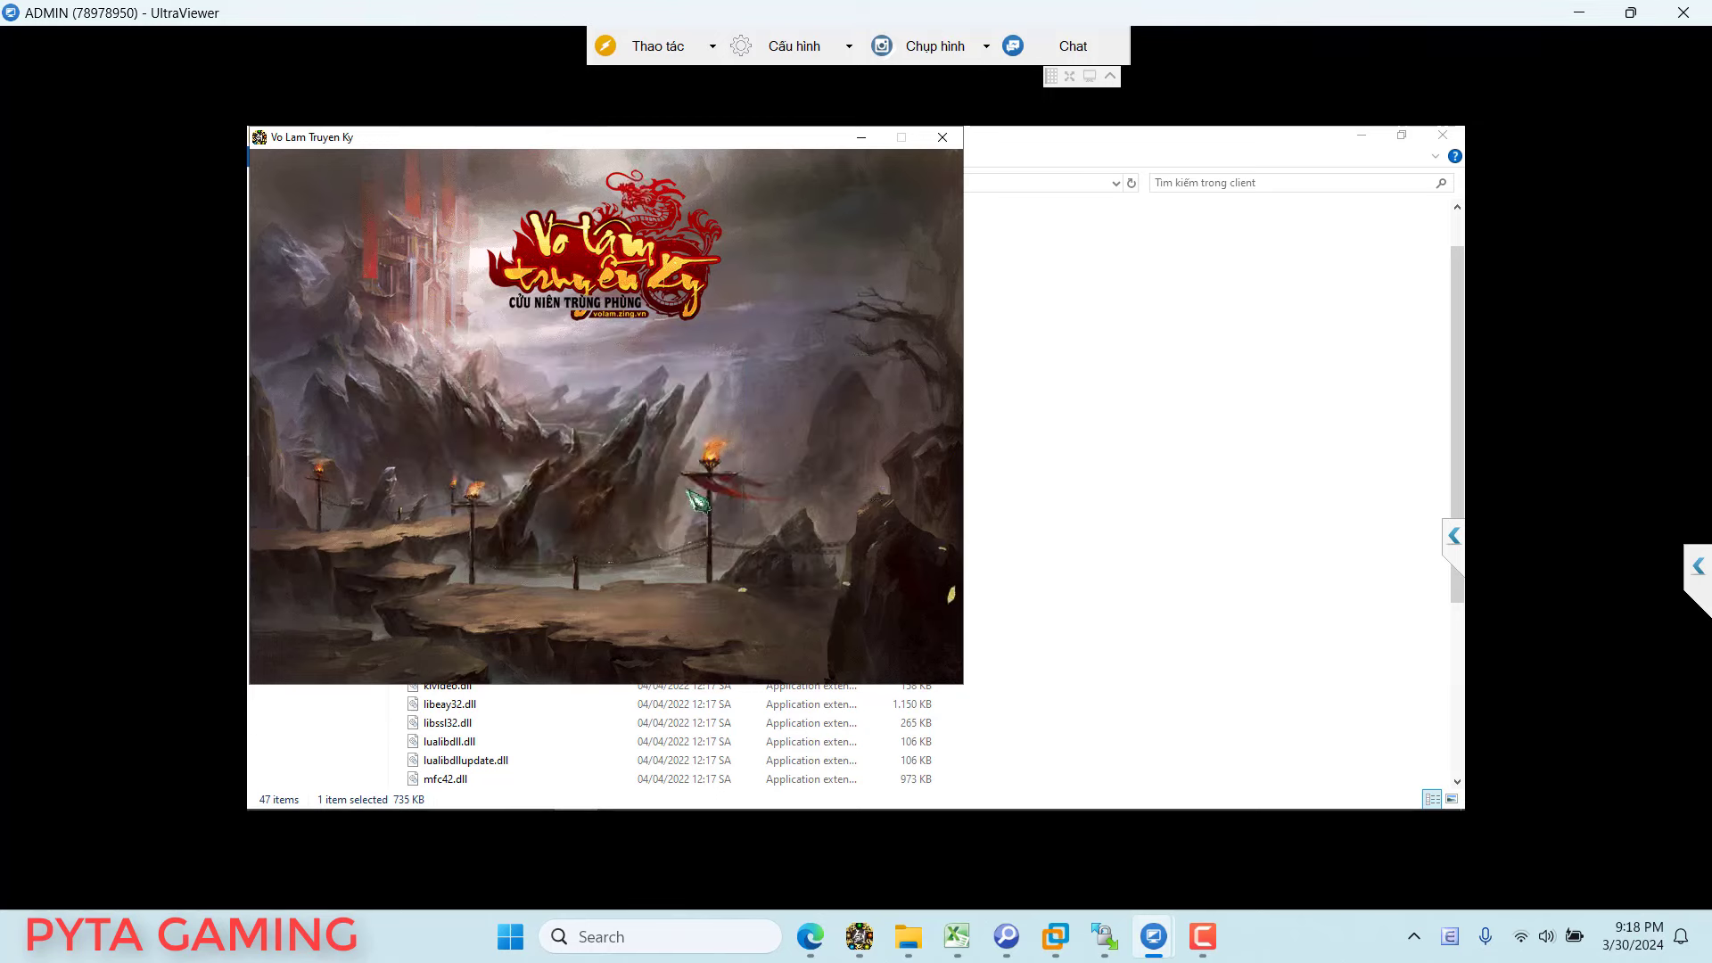
pyautogui.click(535, 524)
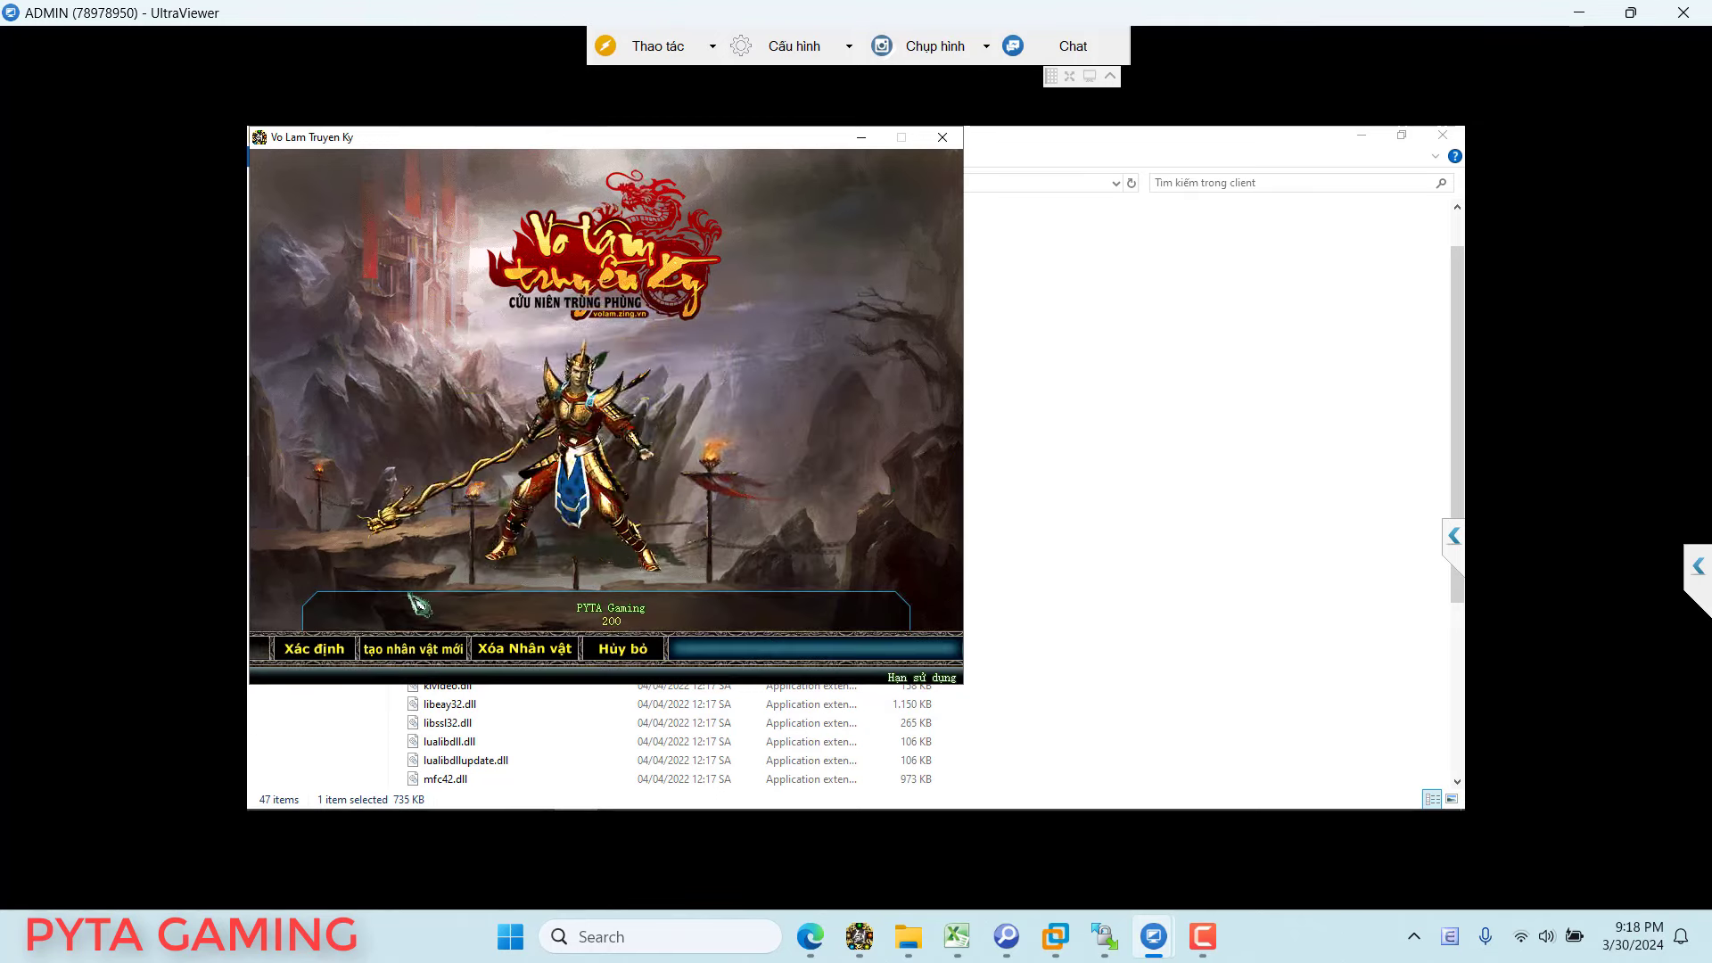
pyautogui.click(308, 648)
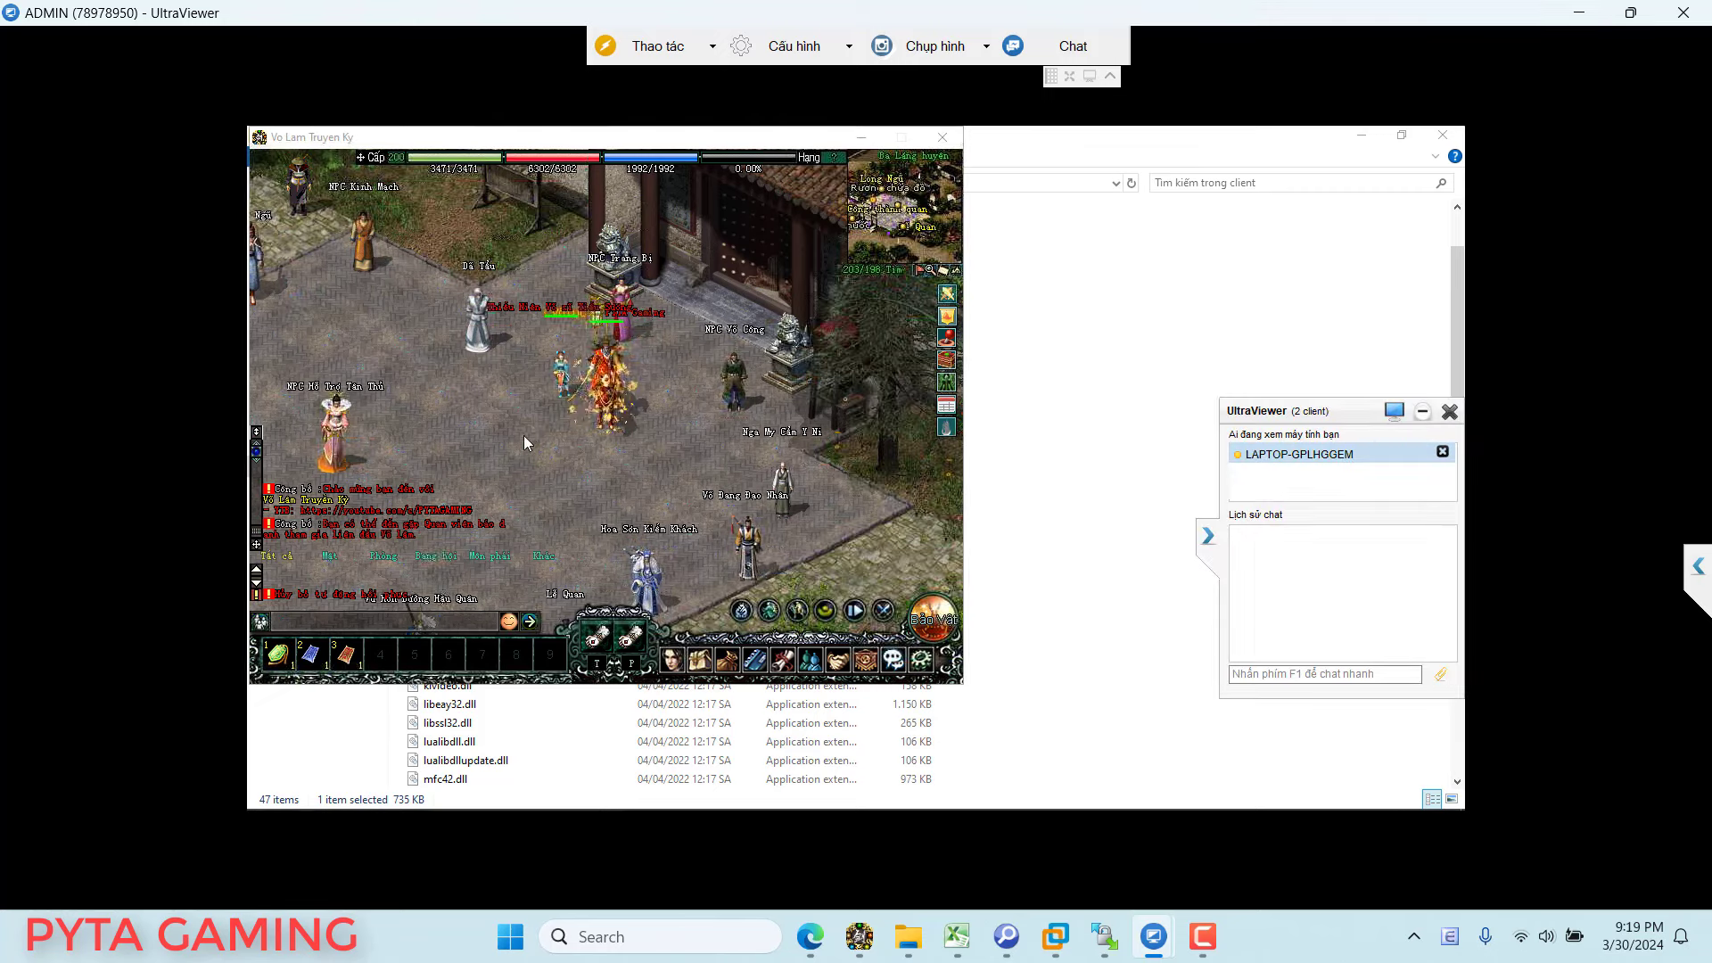
# Step: Send the chat message 'acs fix dum em vu exp sever voi' to the remote user
pyautogui.press('F1')
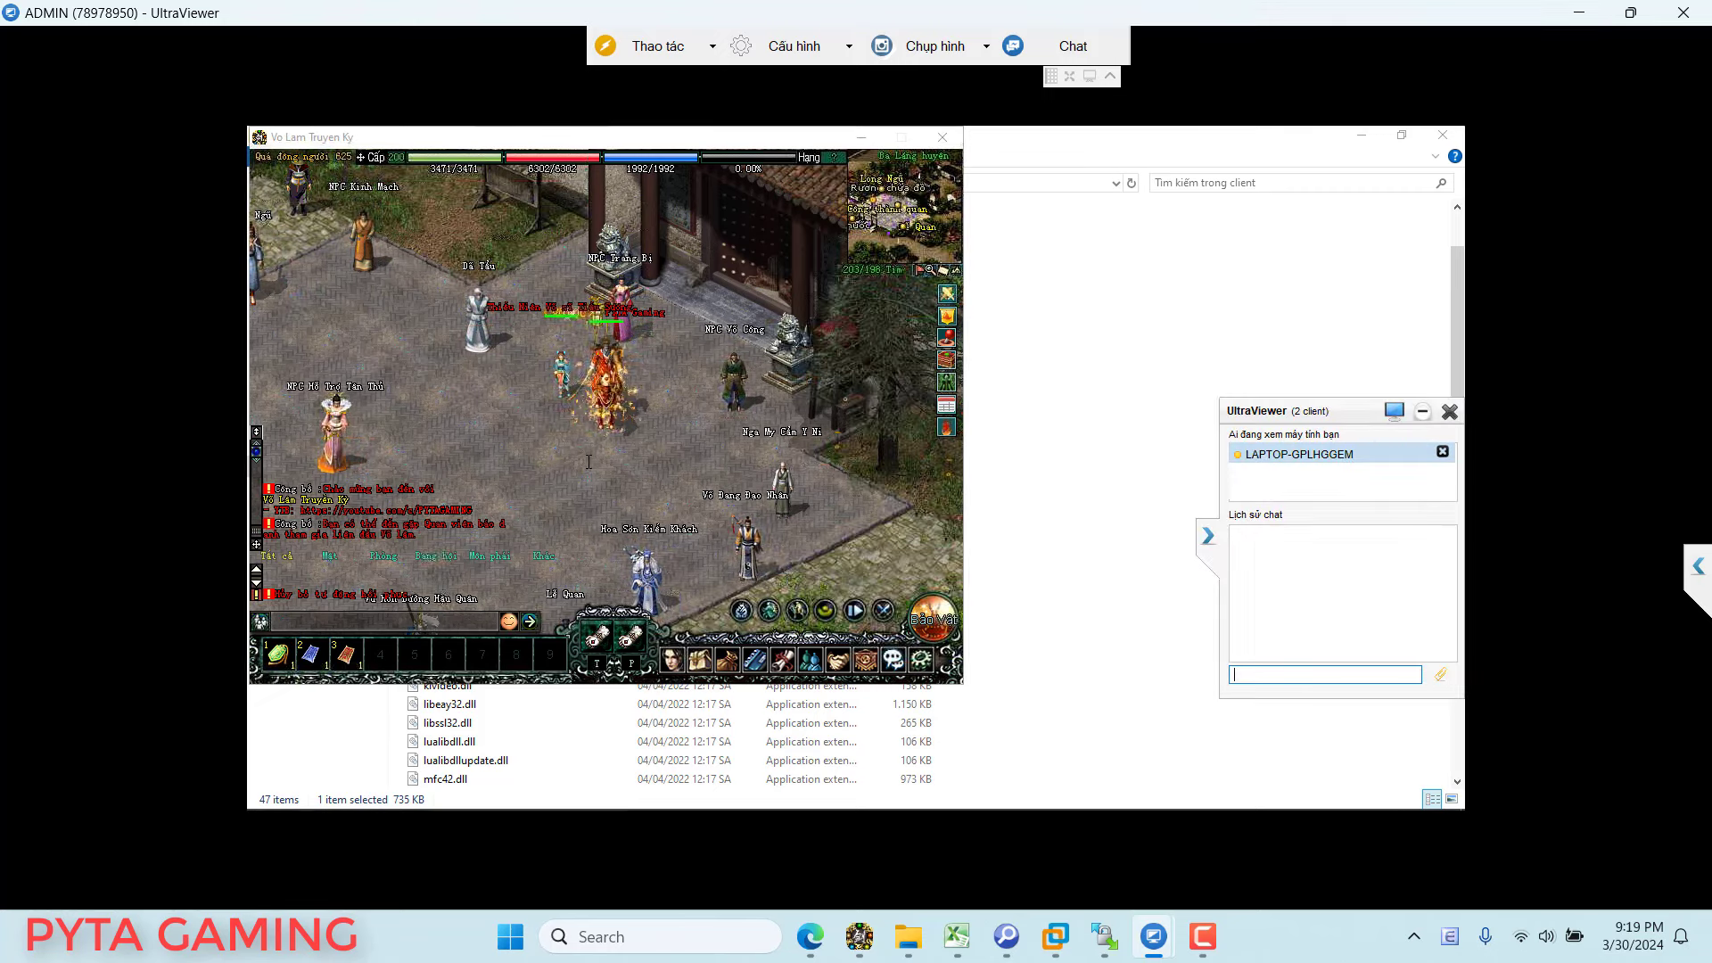
pyautogui.write('b')
pyautogui.click(499, 470)
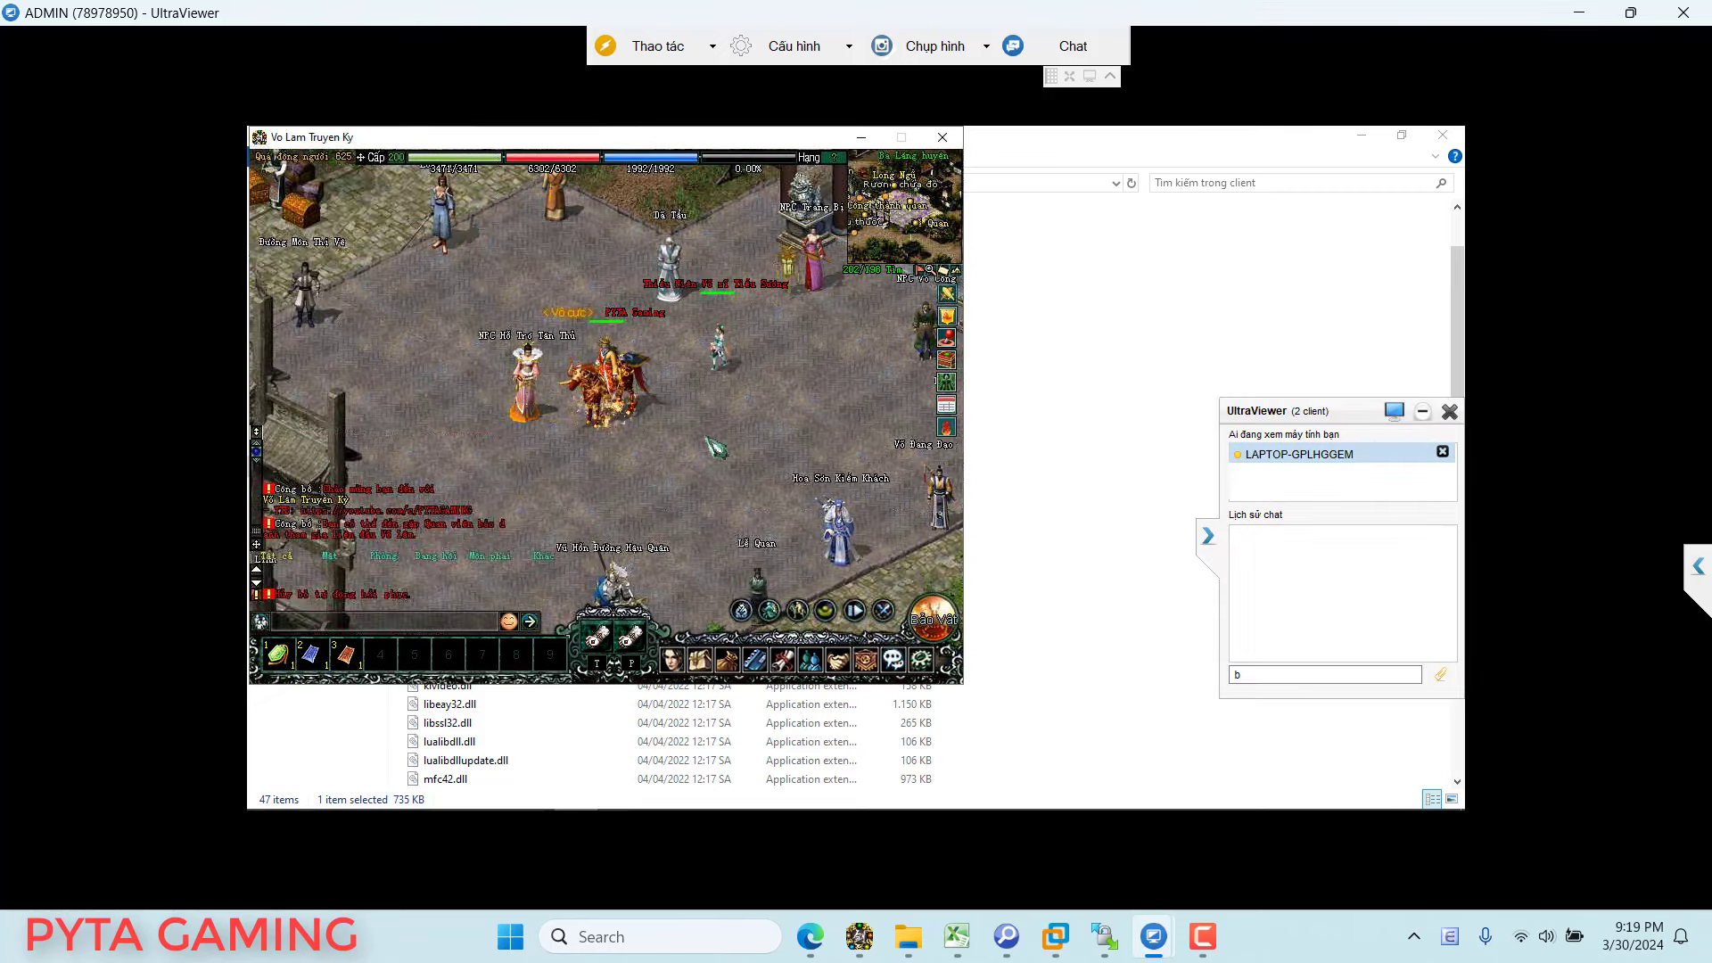
pyautogui.write('acs ')
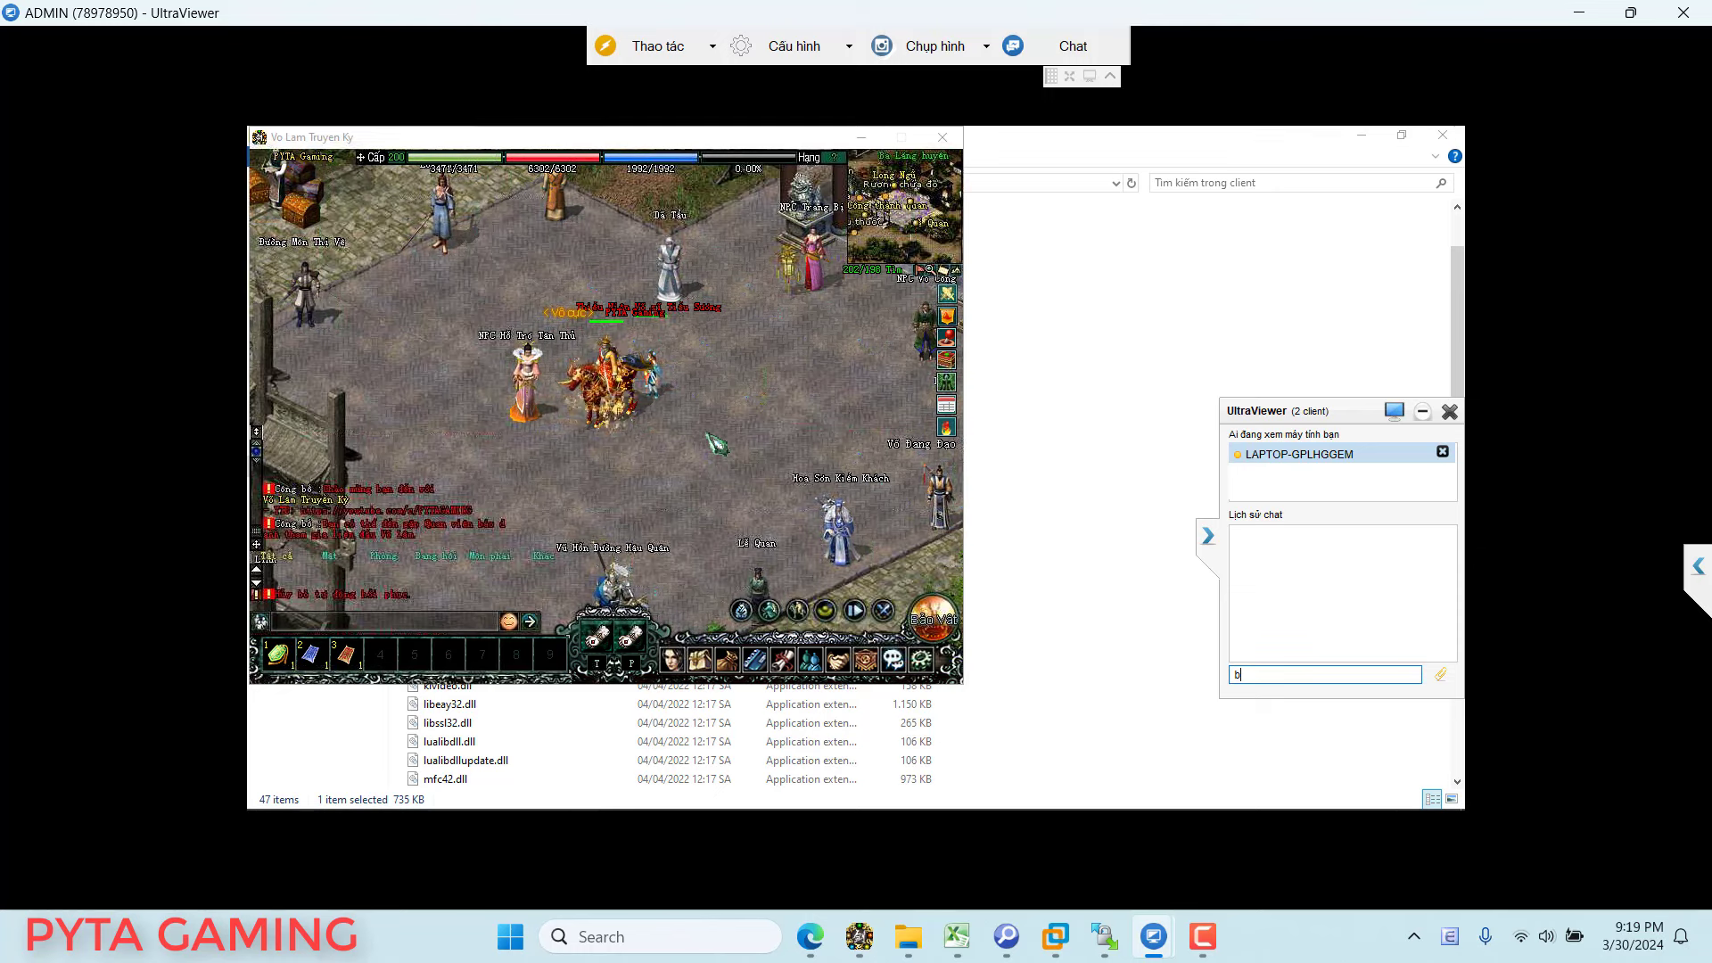
pyautogui.write('fix')
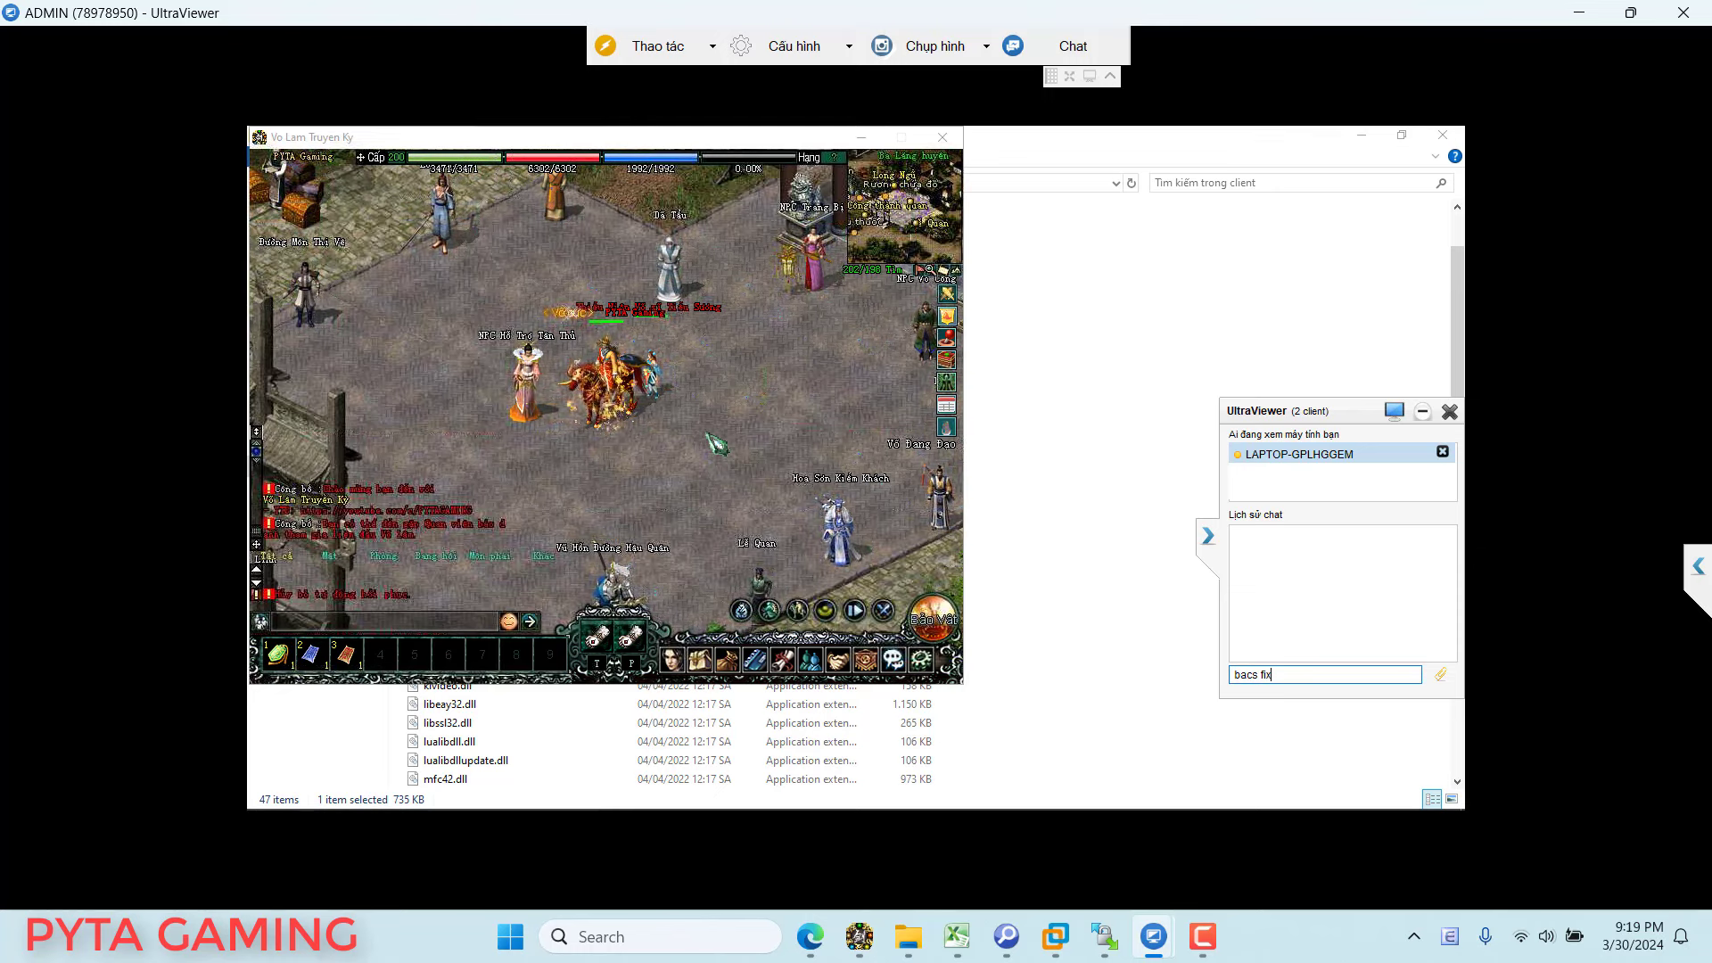
pyautogui.write(' dum em vu')
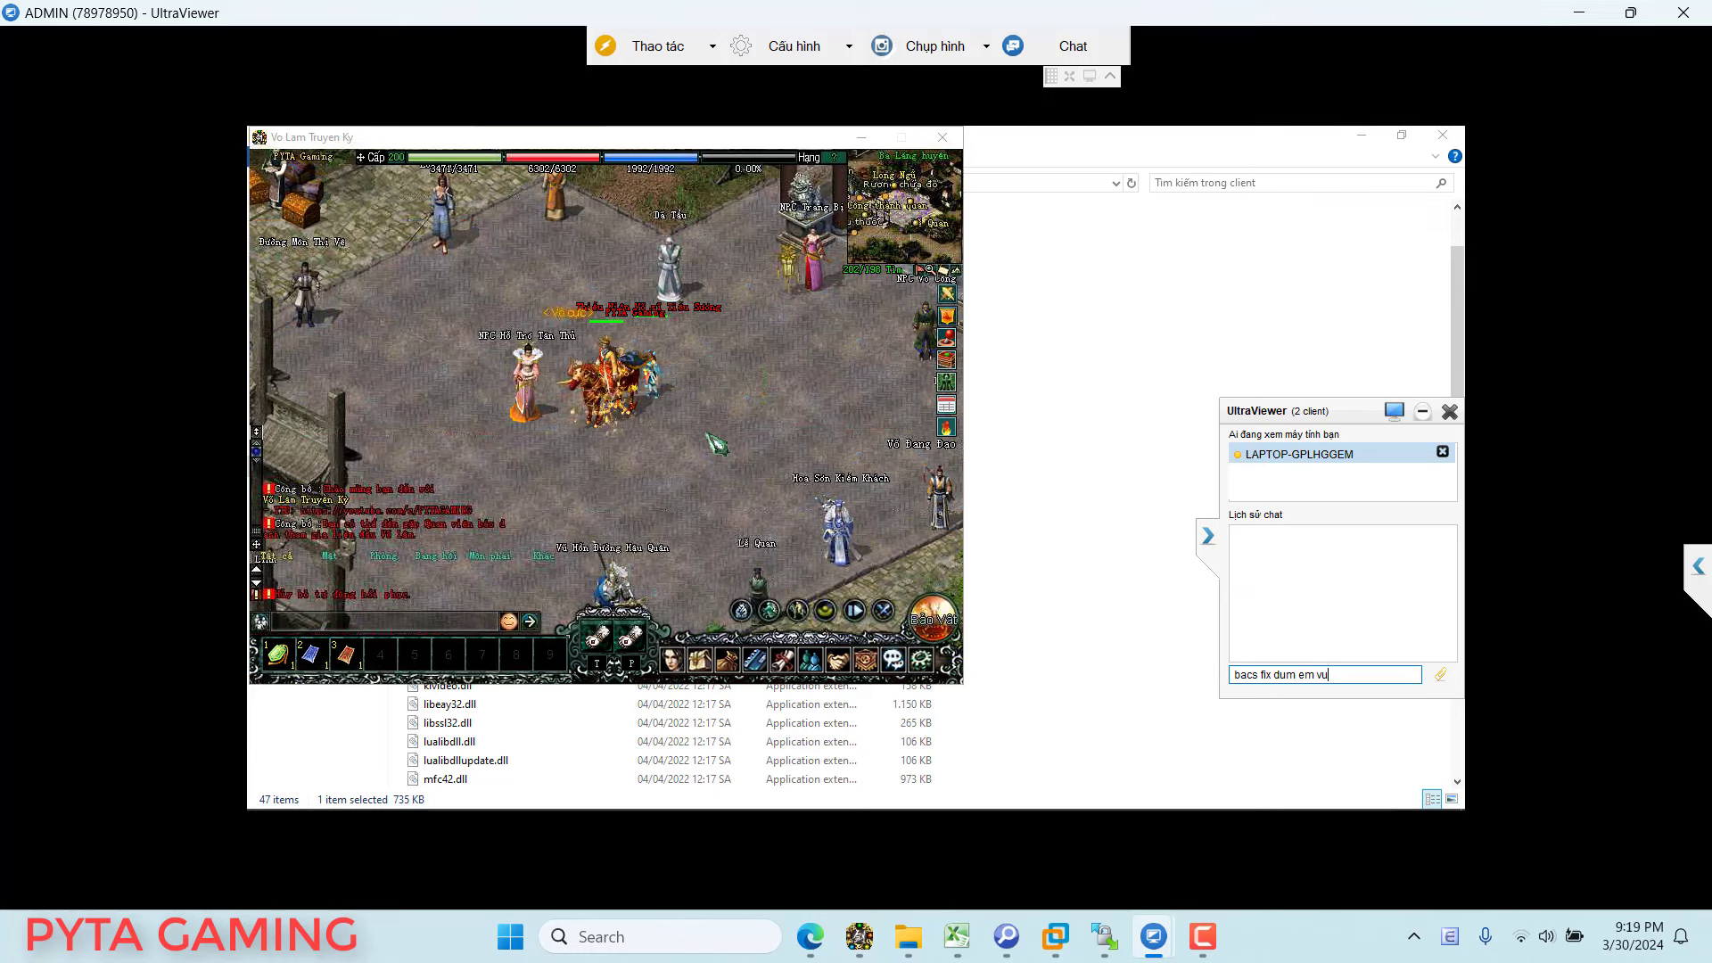
pyautogui.write(' exp s')
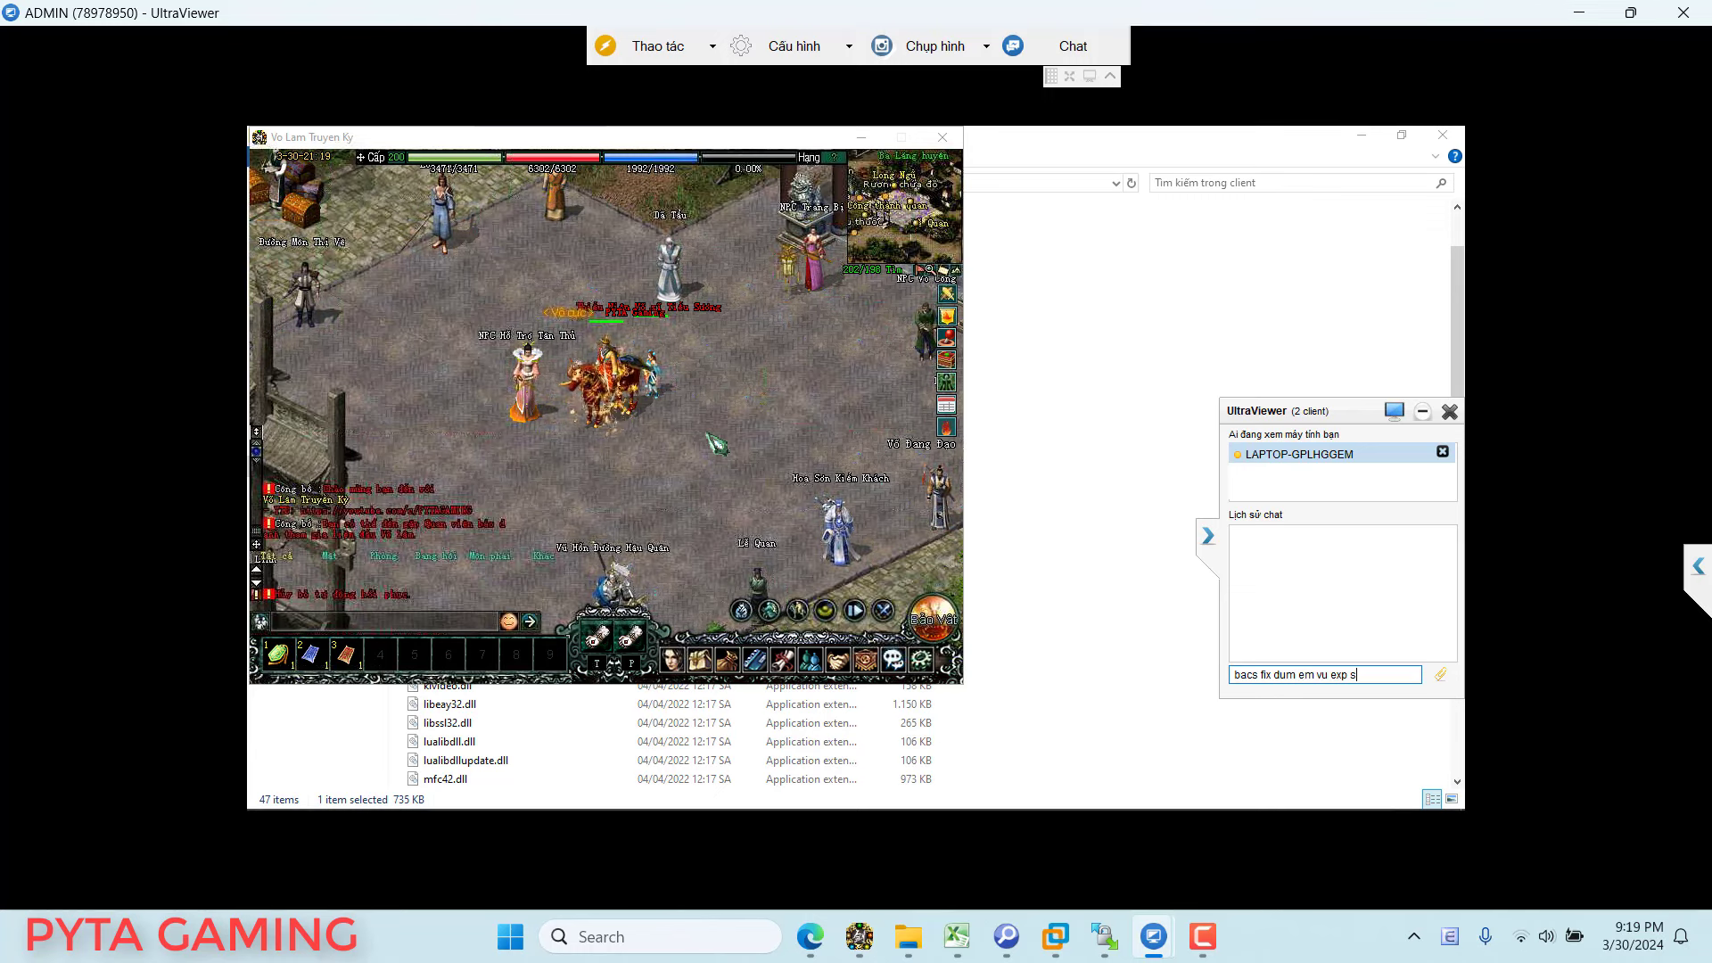
pyautogui.write('ever voi')
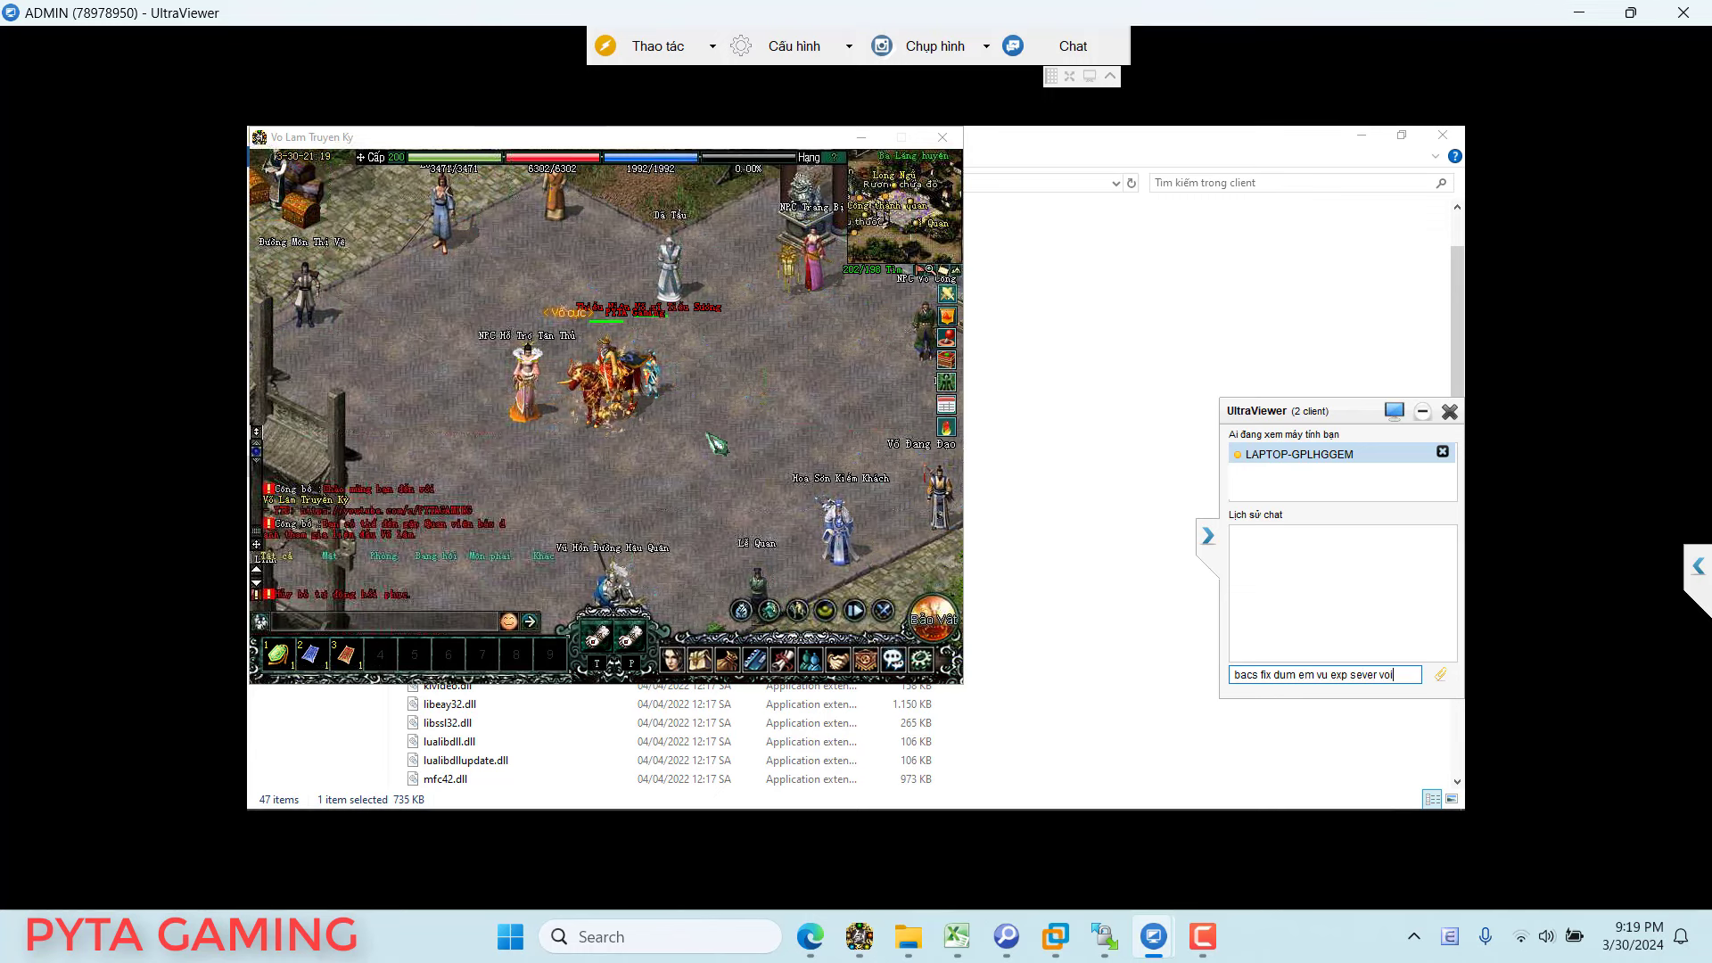
pyautogui.press('Return')
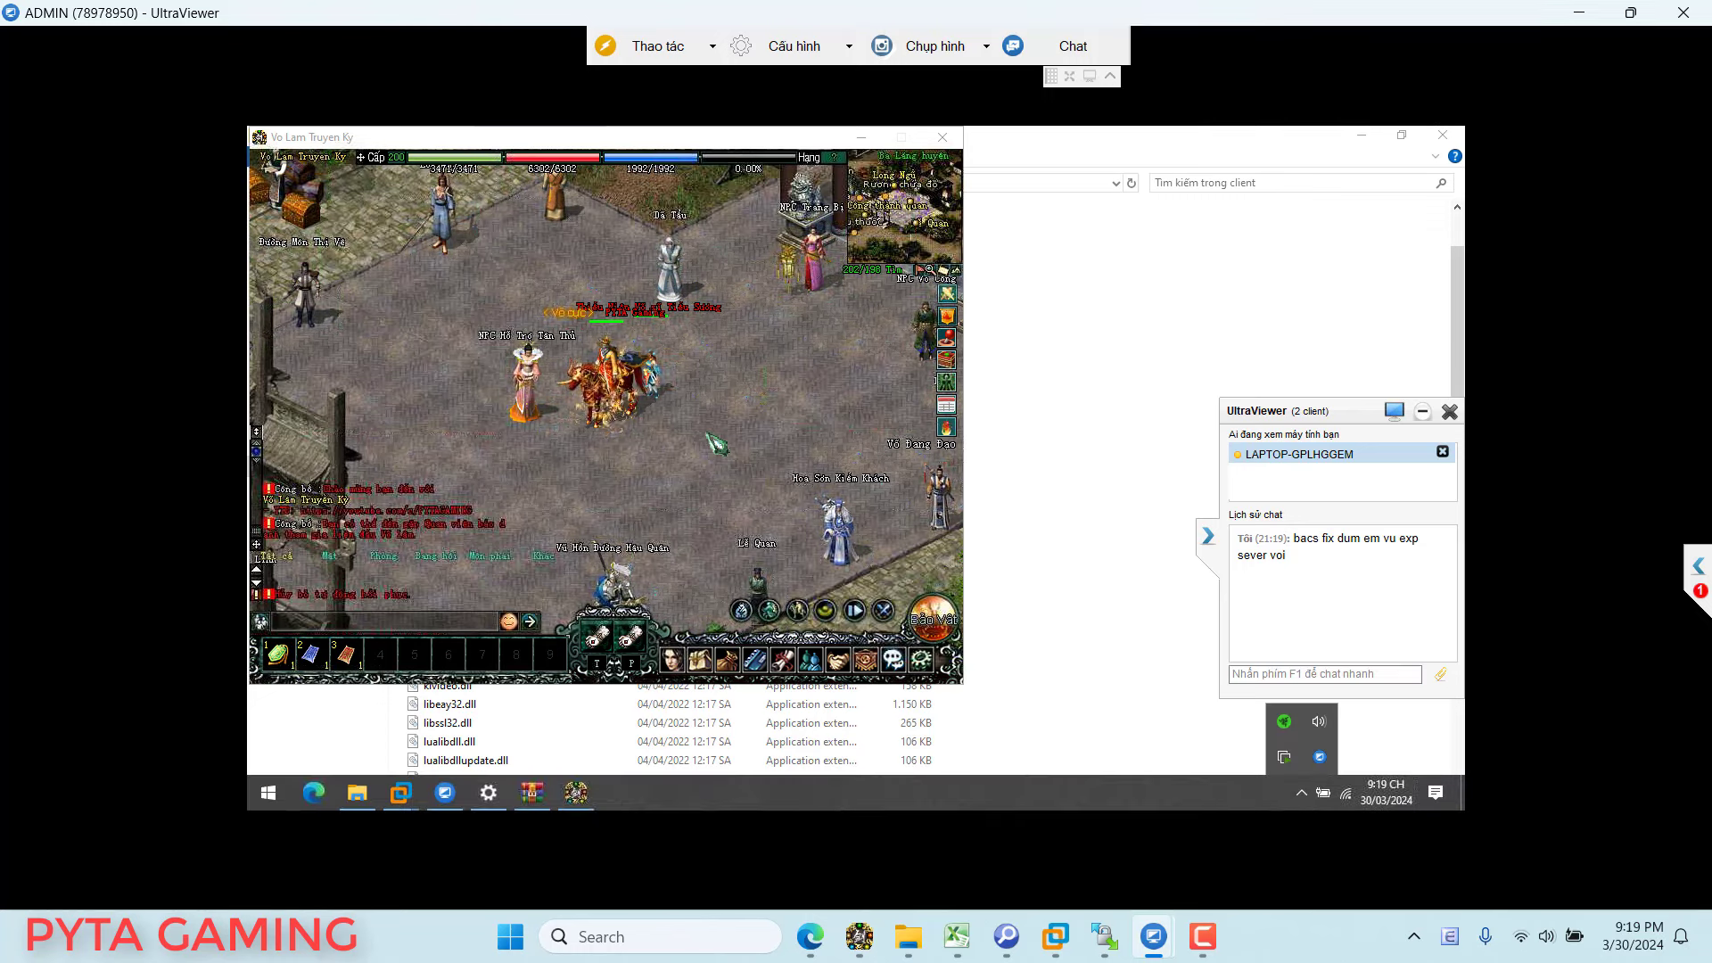
# Step: Send a second message: 'em muon choi cay cap cho vui ma exp+ sever hien taij hoi thap'
pyautogui.press('F1')
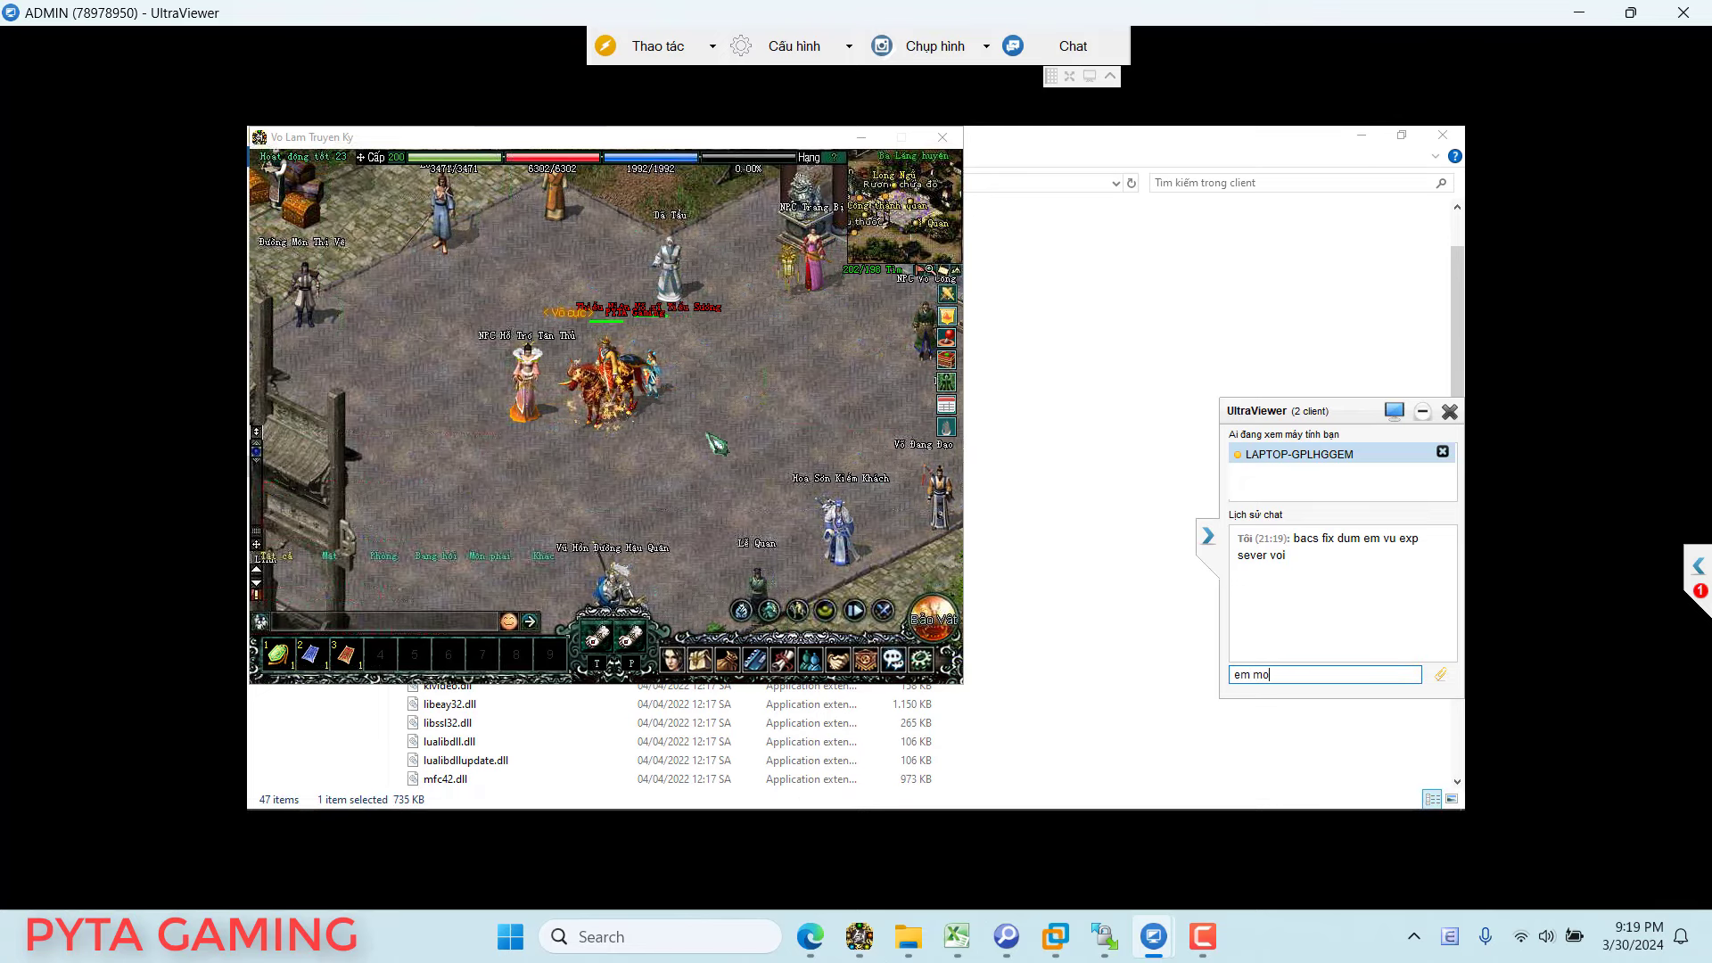
pyautogui.write('em muon choi cay')
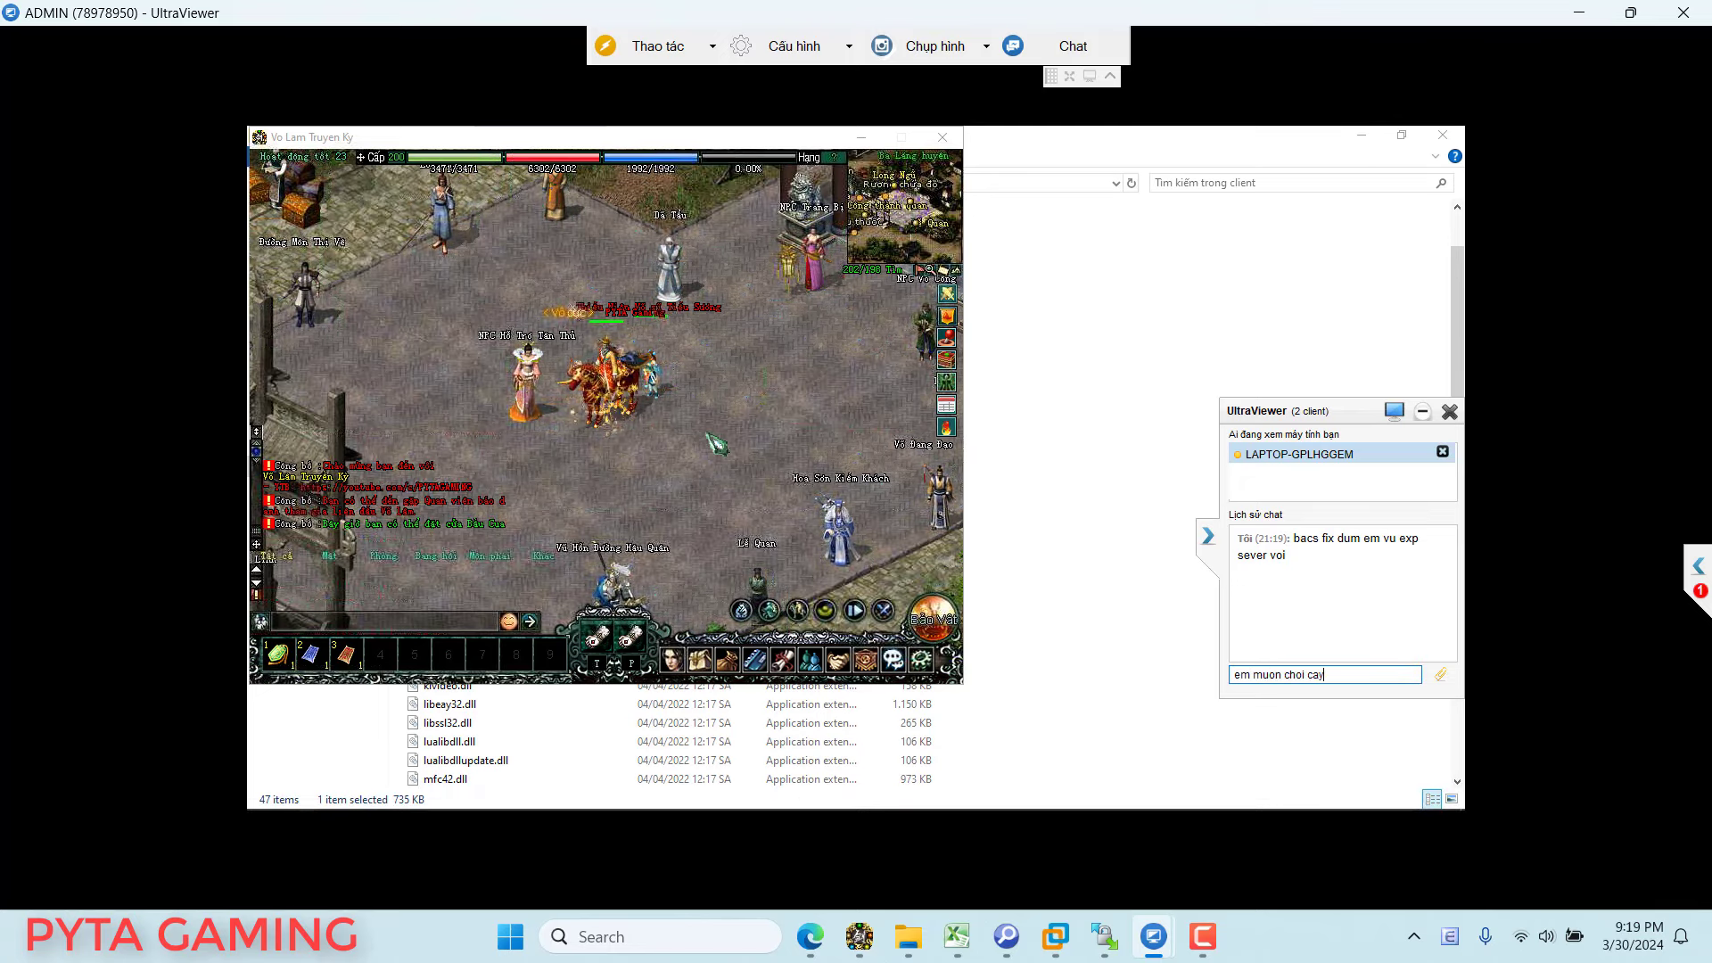
pyautogui.write(' cap cho ')
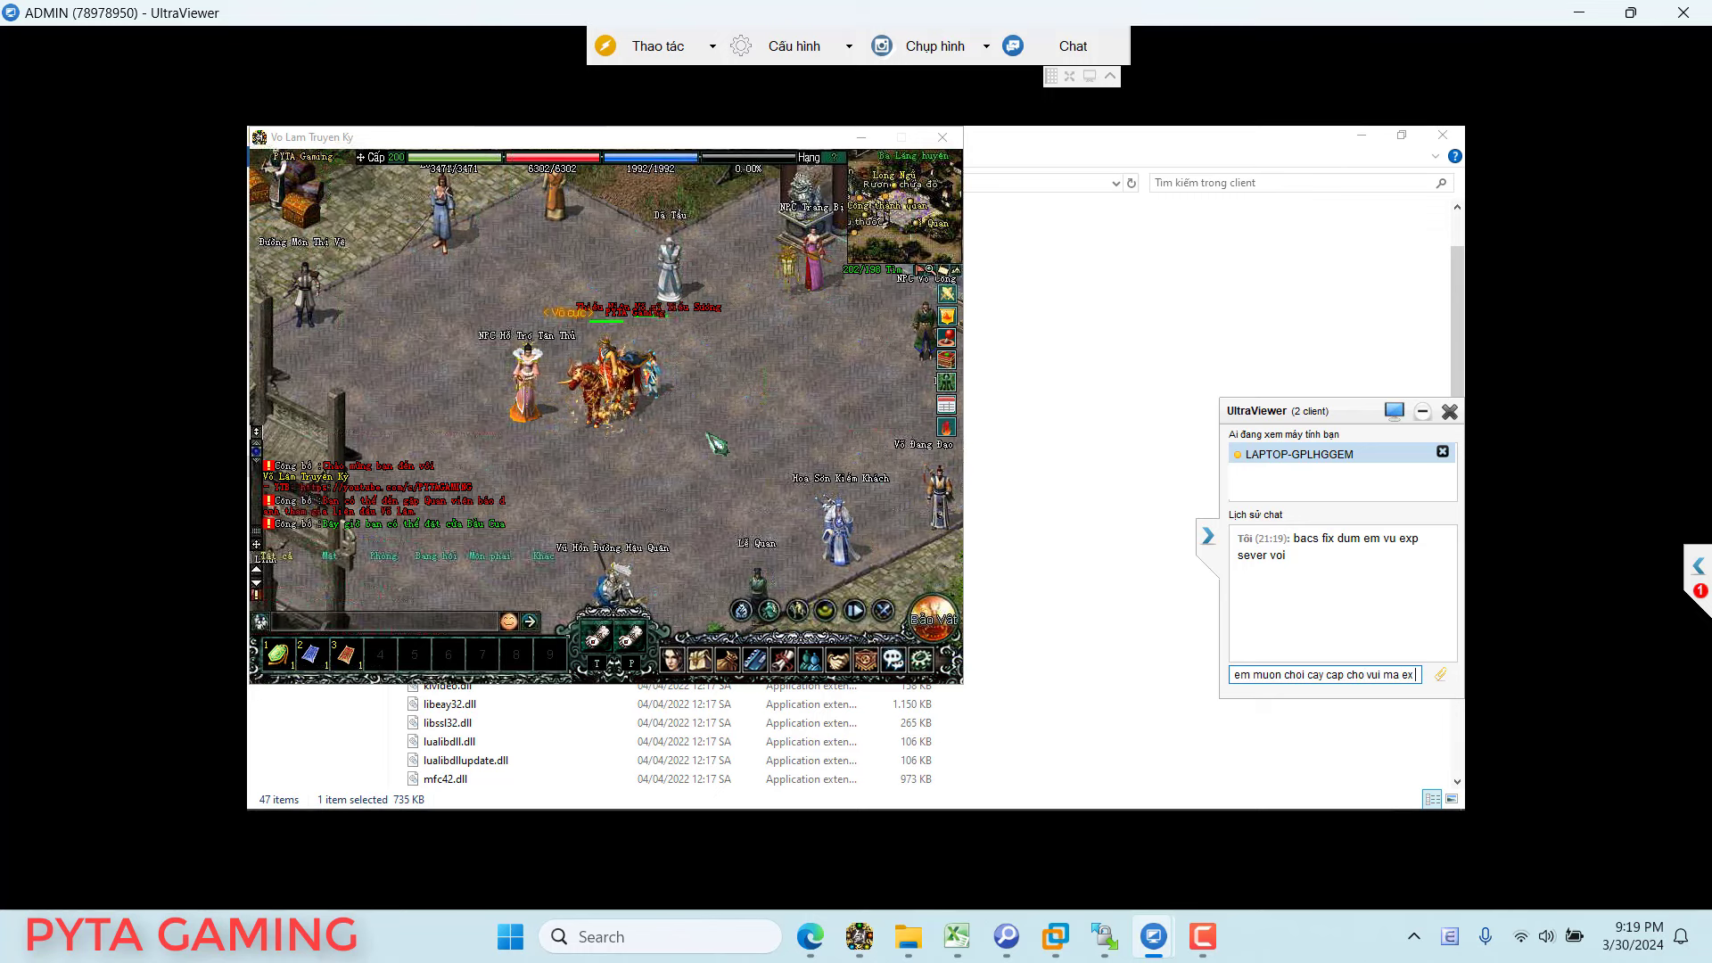
pyautogui.write('vui ma exp')
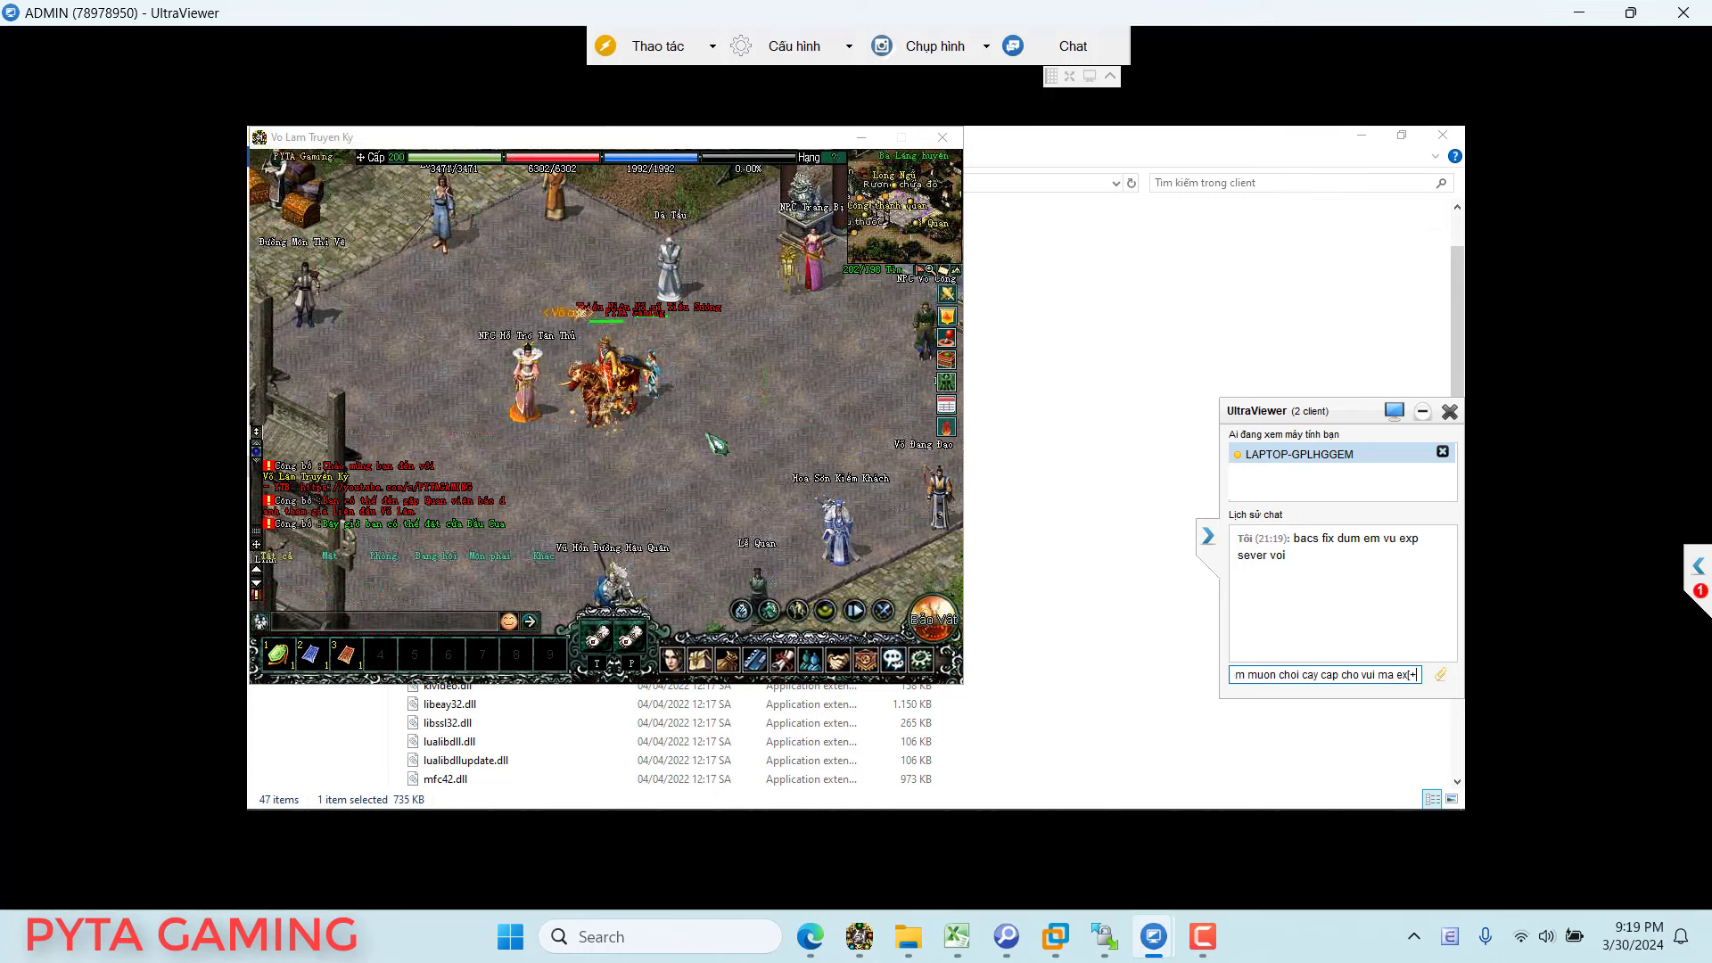
pyautogui.write('+')
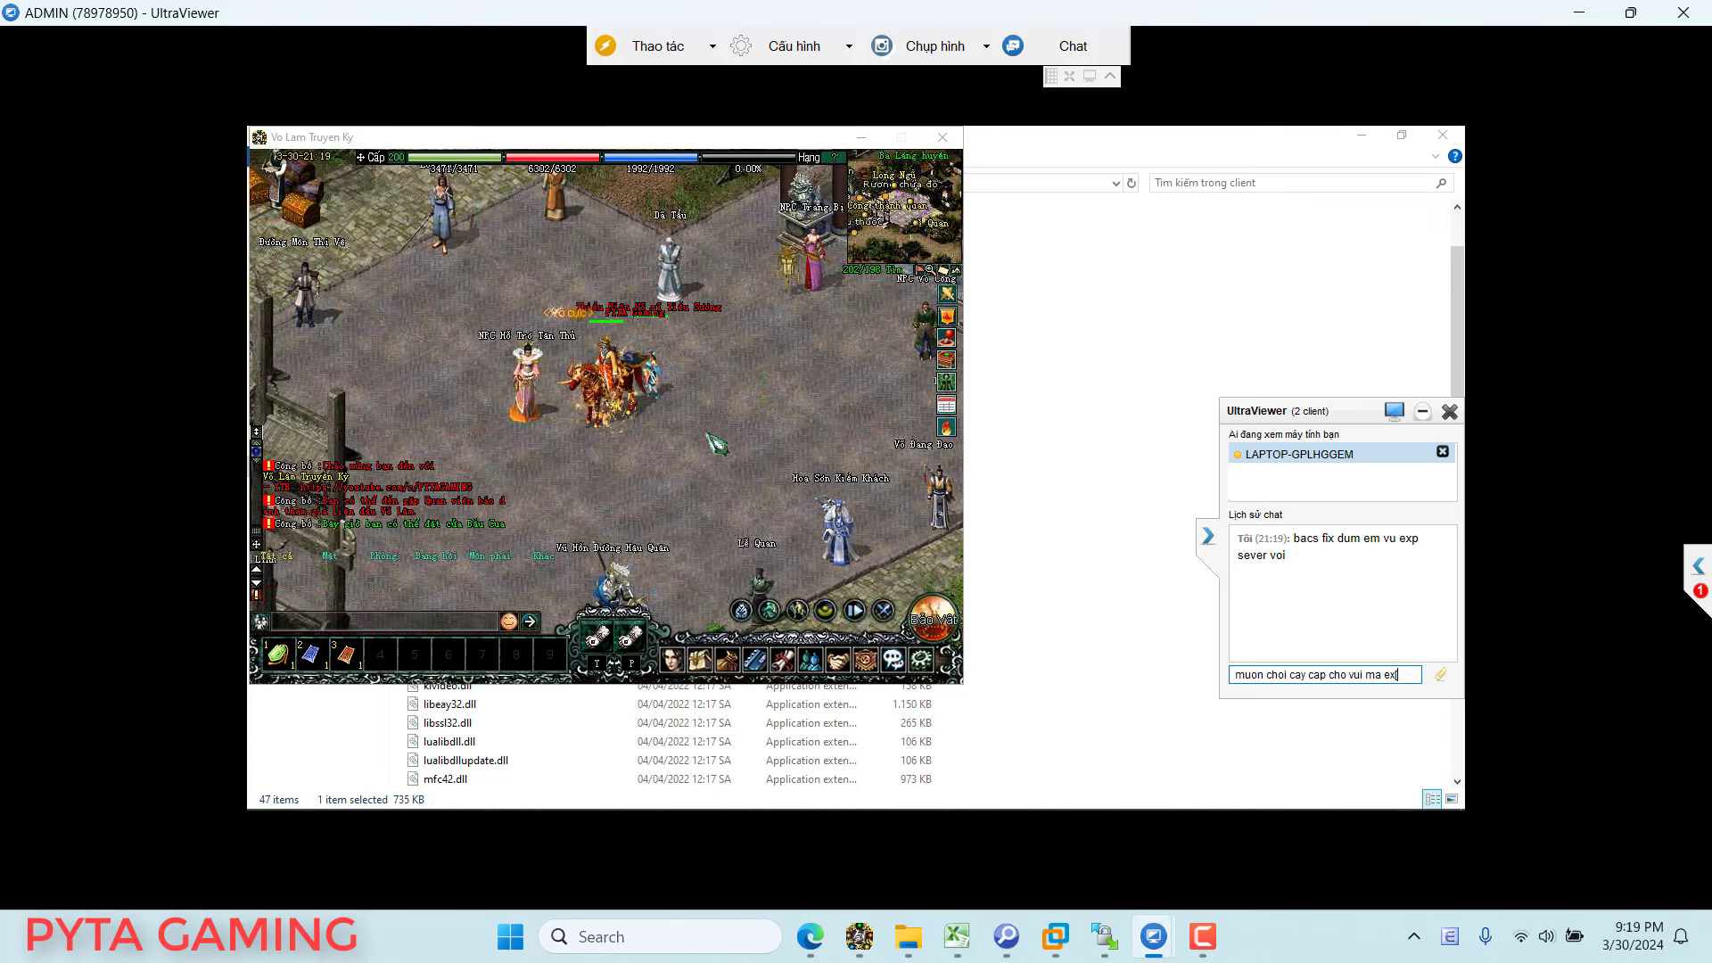
pyautogui.write(' seve')
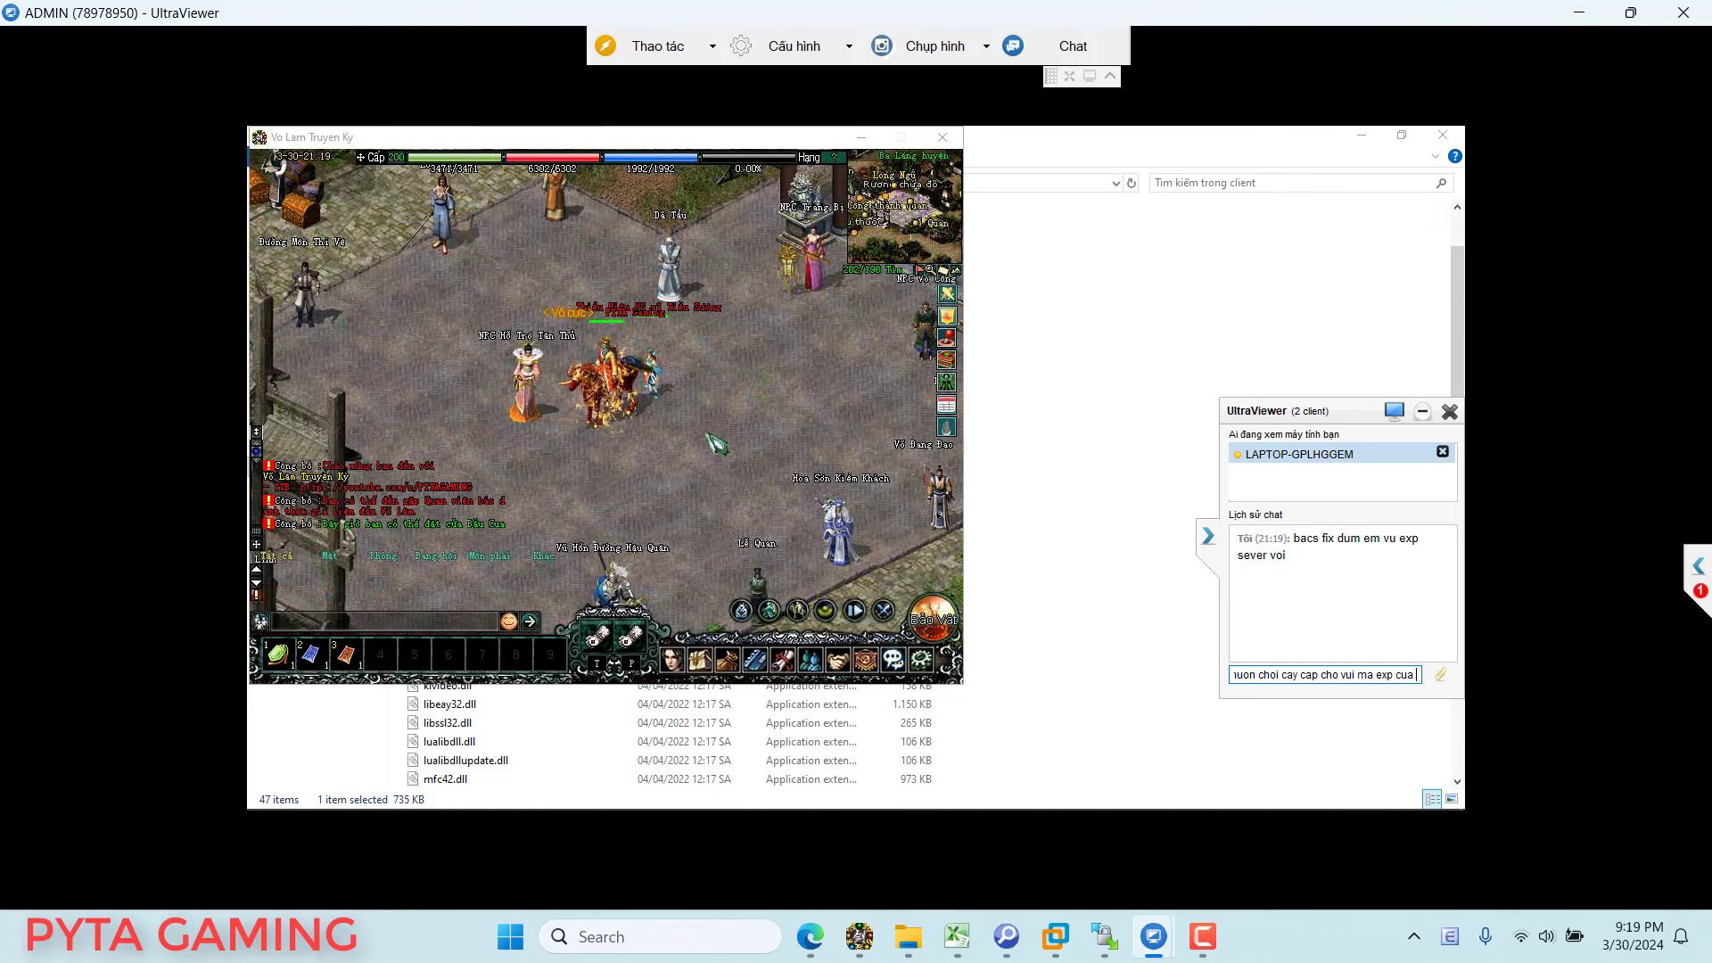
pyautogui.write('r h')
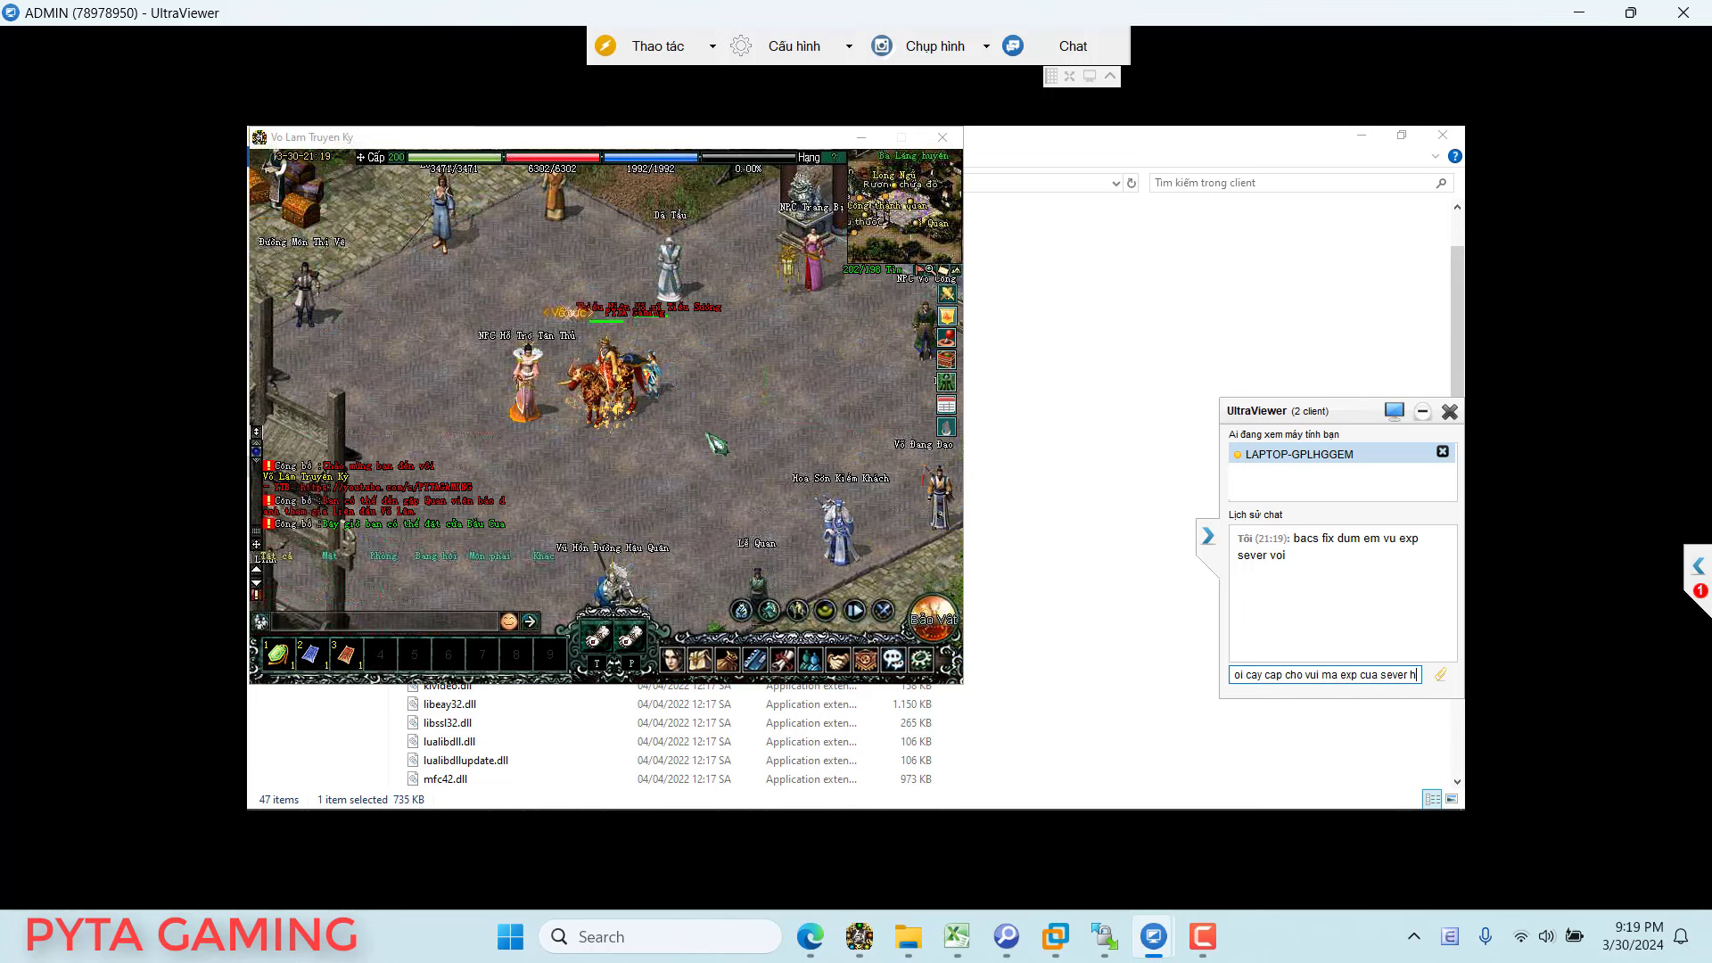
pyautogui.write('ien taij hoi t')
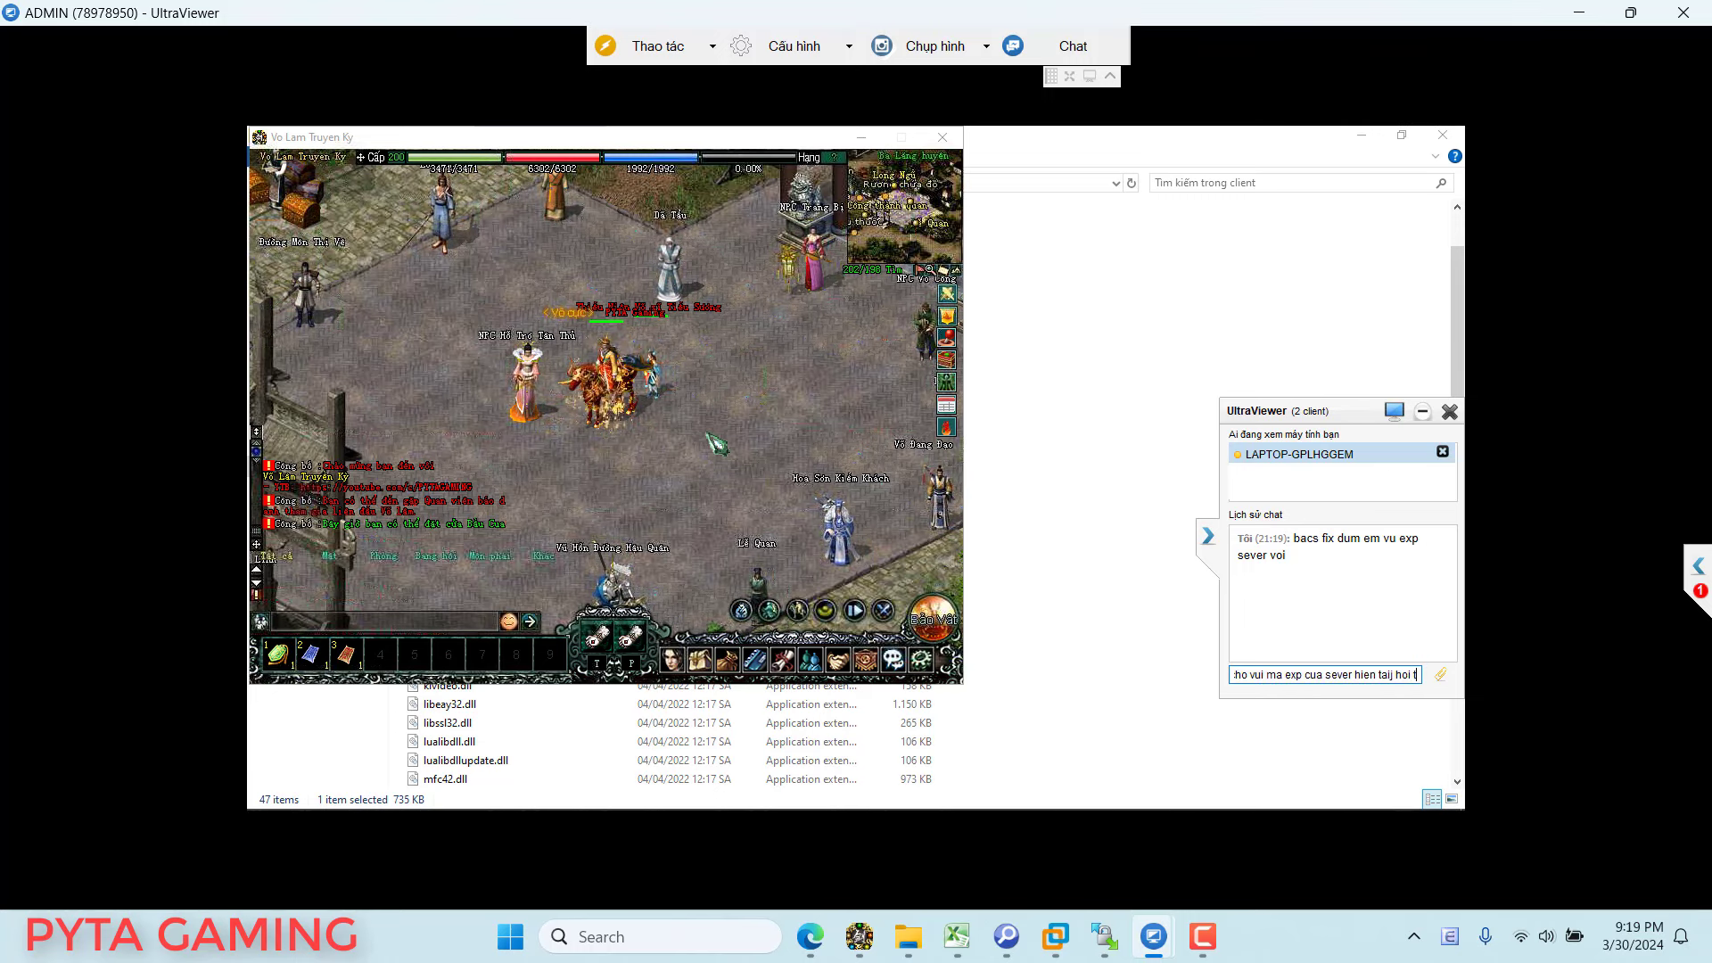
pyautogui.write('hap')
pyautogui.press('Return')
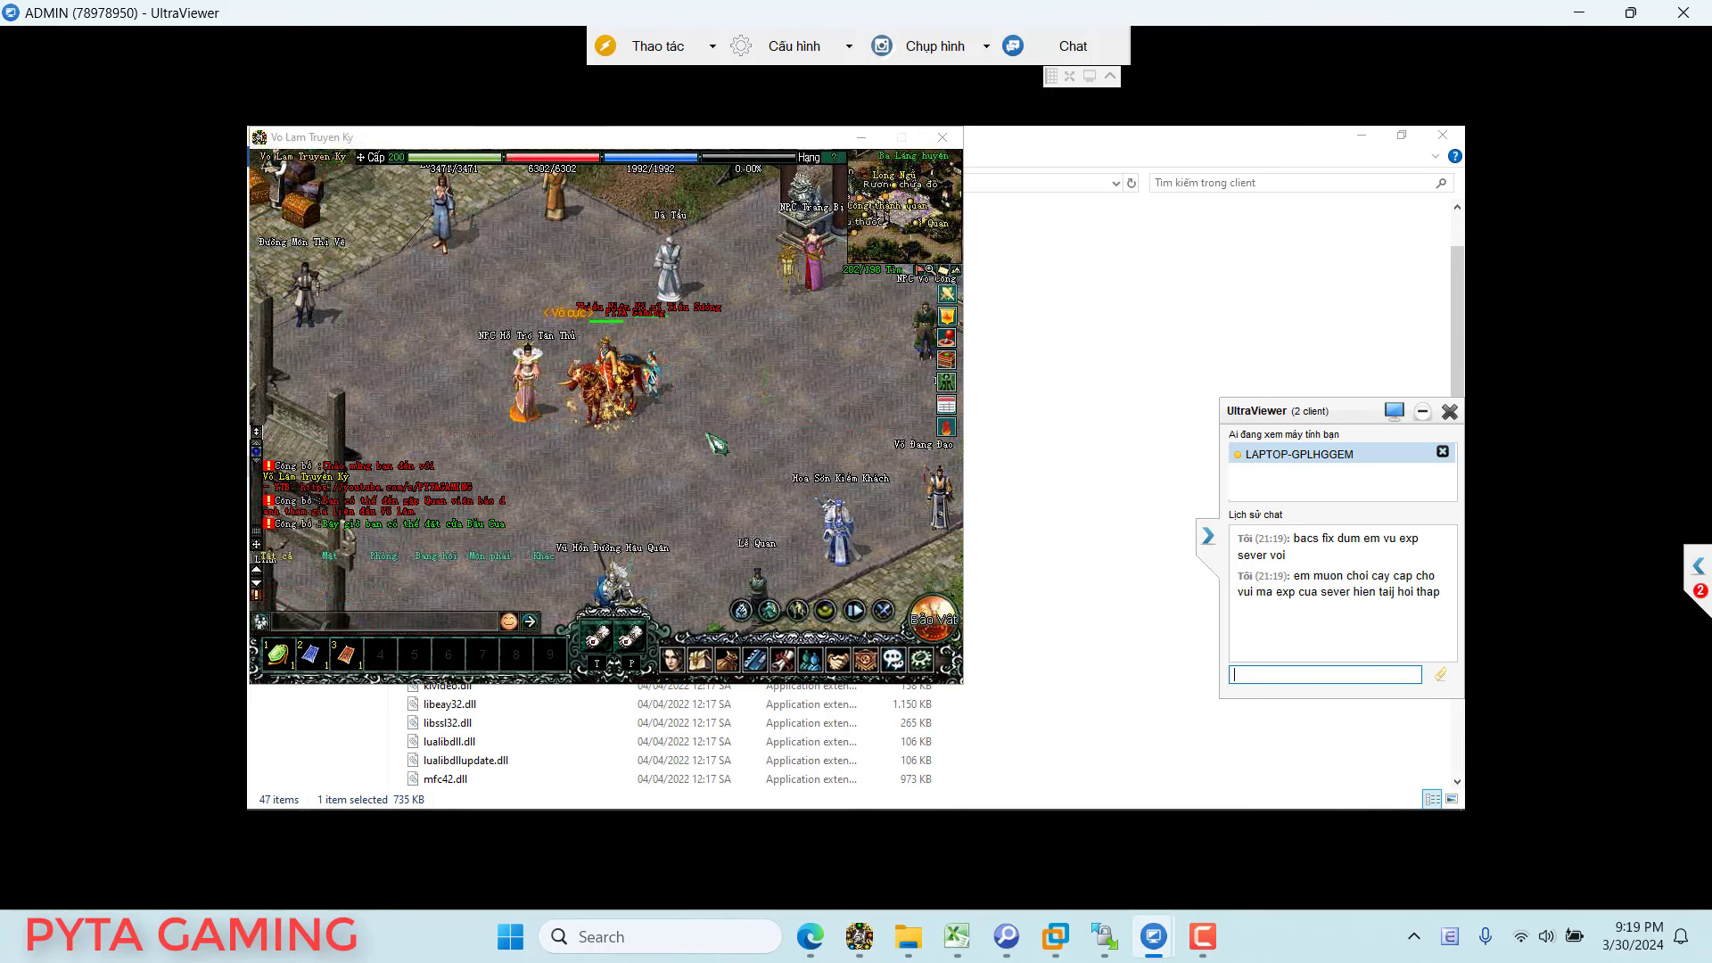